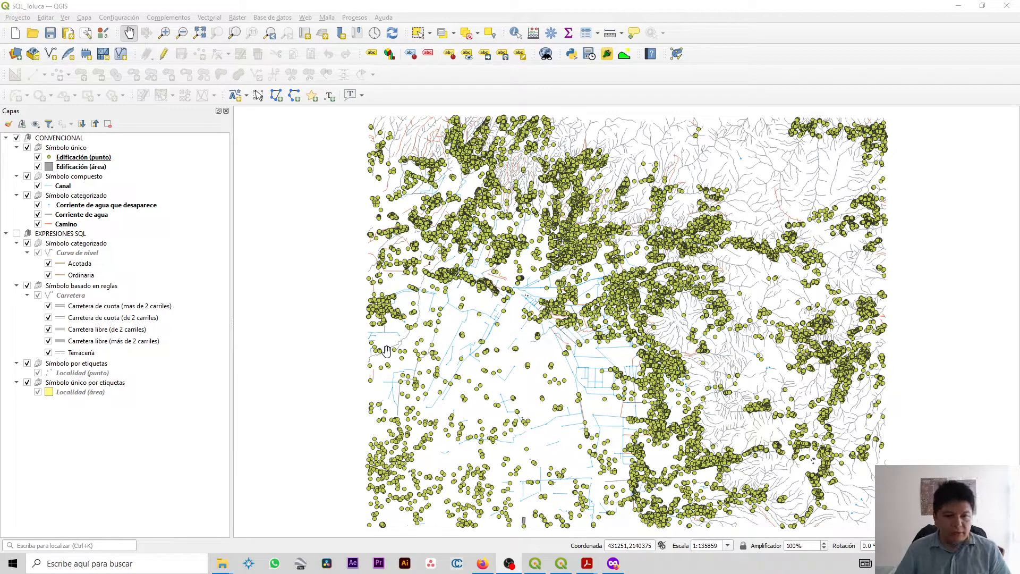
{"action": "left_click", "coordinate": [73, 297]}
{"action": "left_click", "coordinate": [77, 373]}
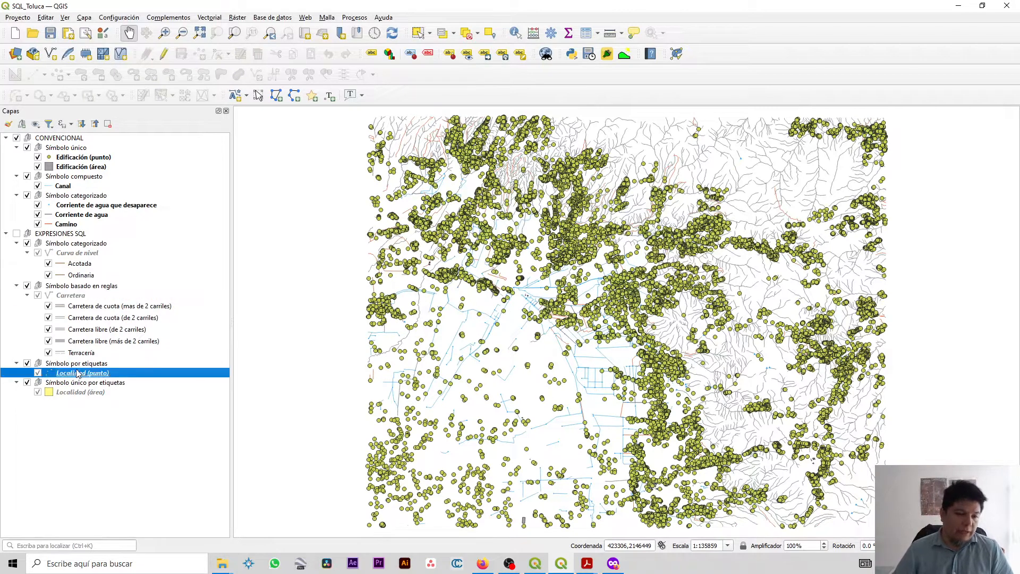
{"action": "left_click", "coordinate": [80, 393]}
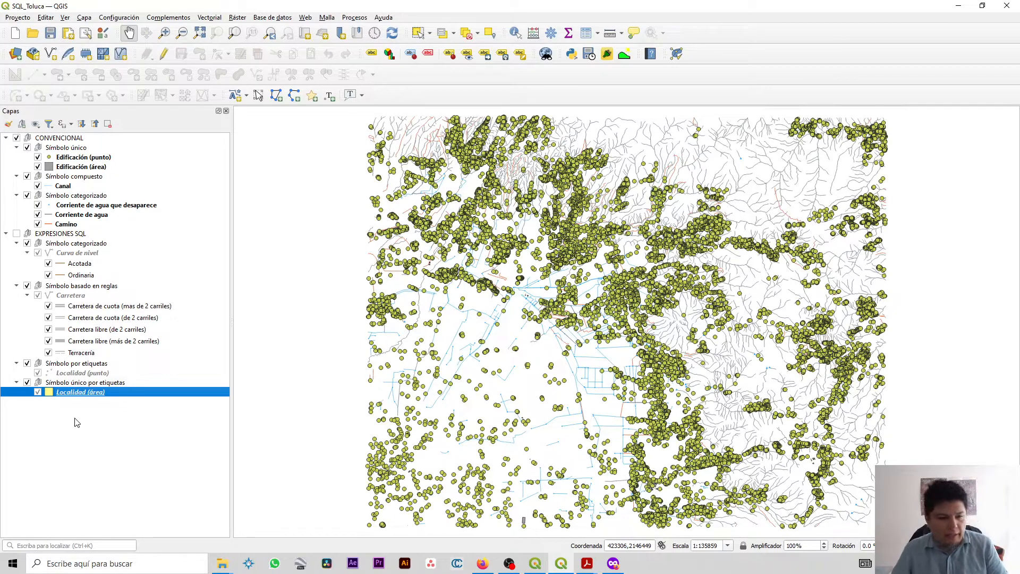
Step: Show the EXPRESIONES SQL group and compare the map with the building and locality subgroups switched off and back on
{"action": "left_click", "coordinate": [16, 234]}
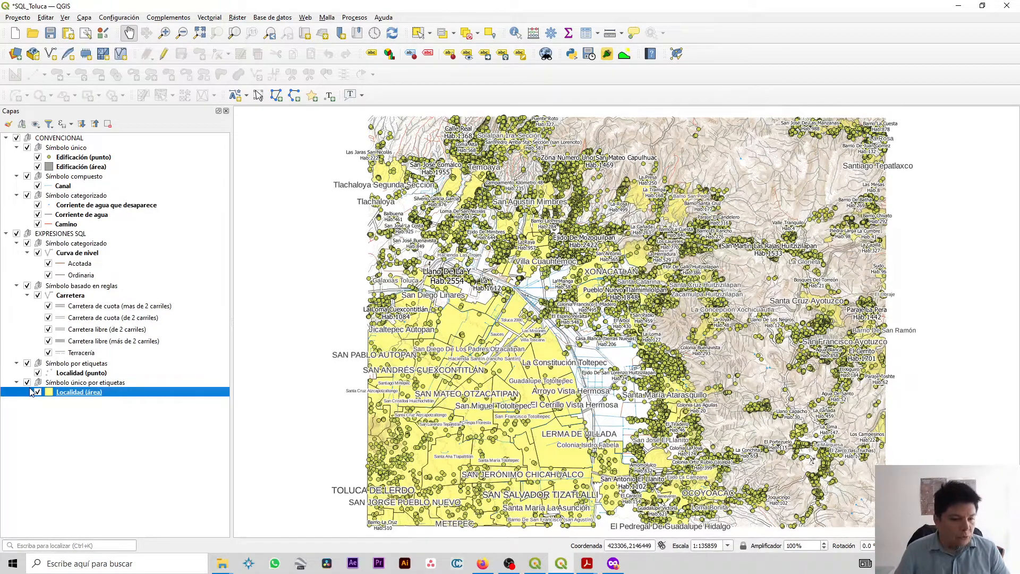
{"action": "left_click", "coordinate": [27, 363]}
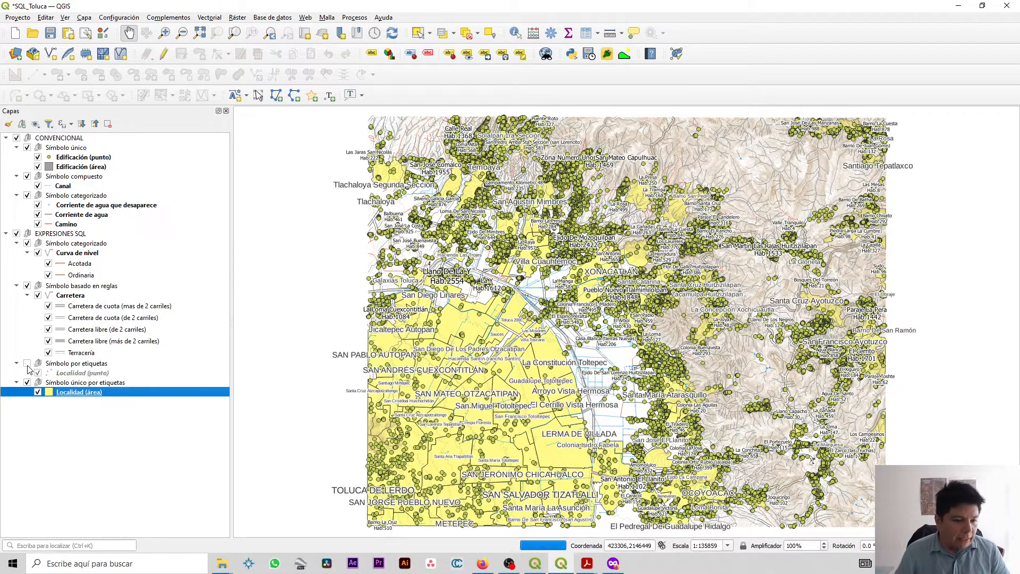
{"action": "left_click", "coordinate": [27, 382]}
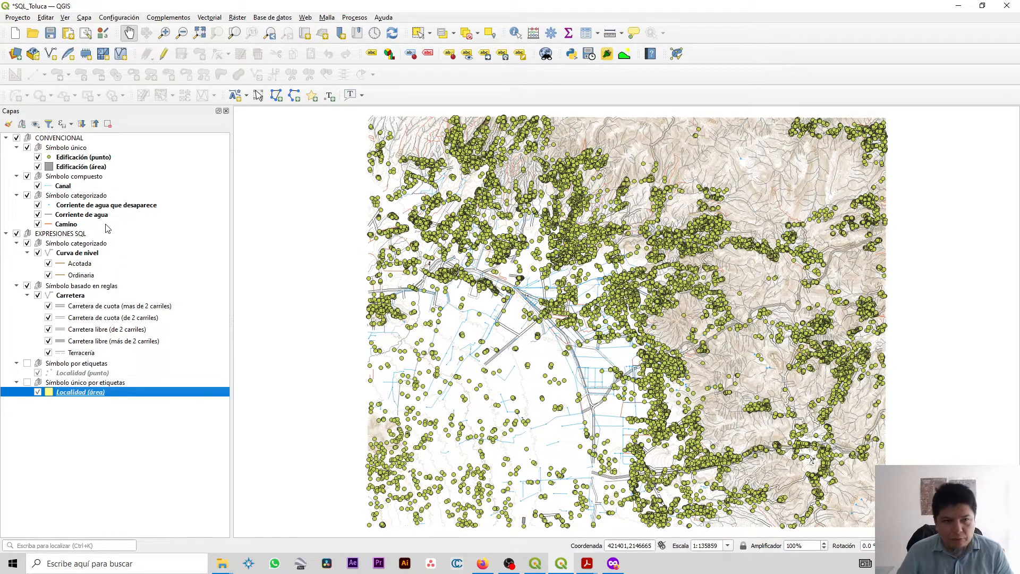
{"action": "left_click", "coordinate": [27, 147]}
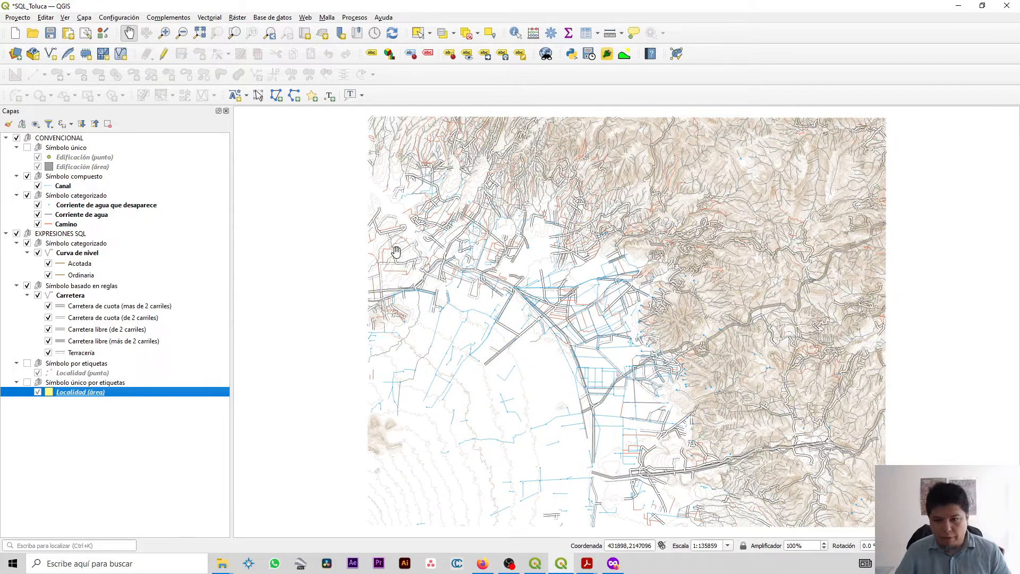
{"action": "left_click", "coordinate": [27, 363]}
{"action": "left_click", "coordinate": [28, 382]}
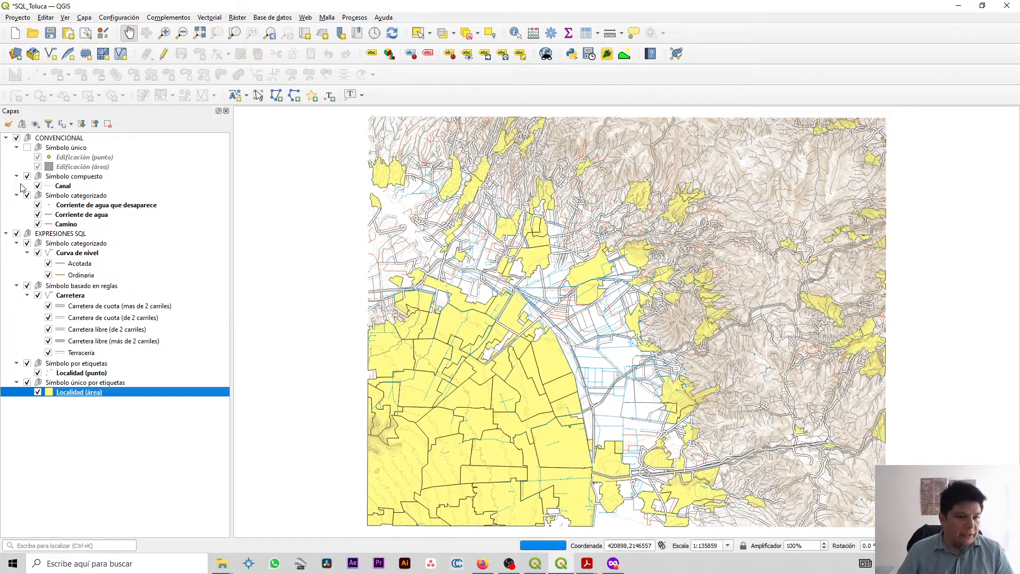
{"action": "left_click", "coordinate": [27, 148]}
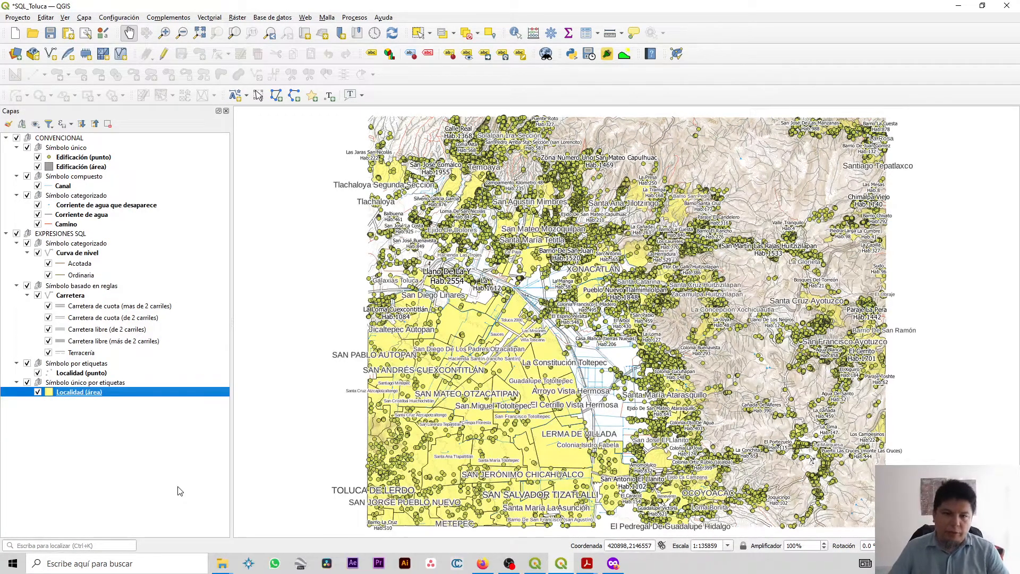
Step: Look at the styled map in the G13A41_Macias project, return to SQL_Toluca and hide the EXPRESIONES SQL group
{"action": "left_click", "coordinate": [537, 568]}
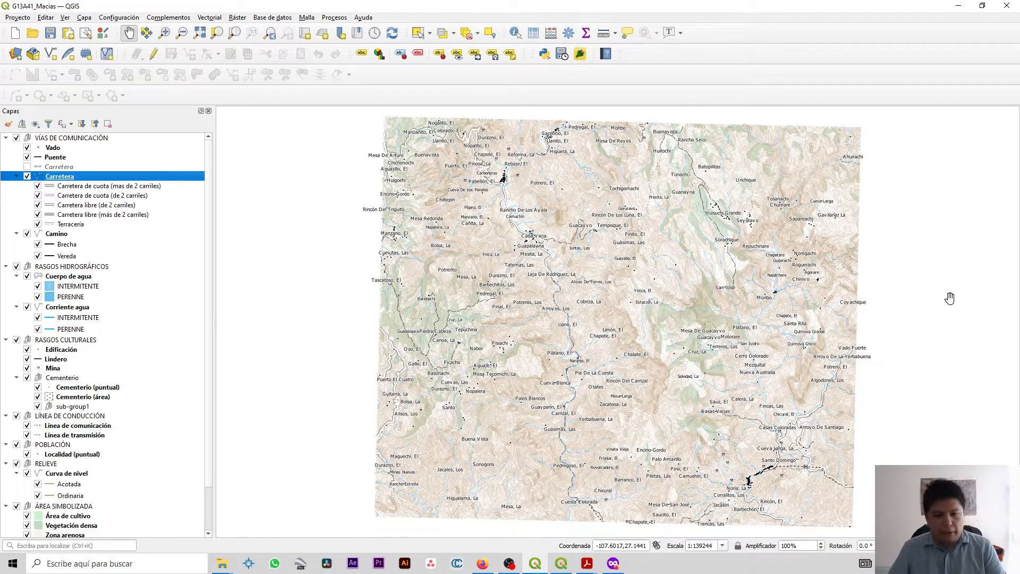
{"action": "left_click", "coordinate": [558, 565]}
{"action": "left_click", "coordinate": [112, 462]}
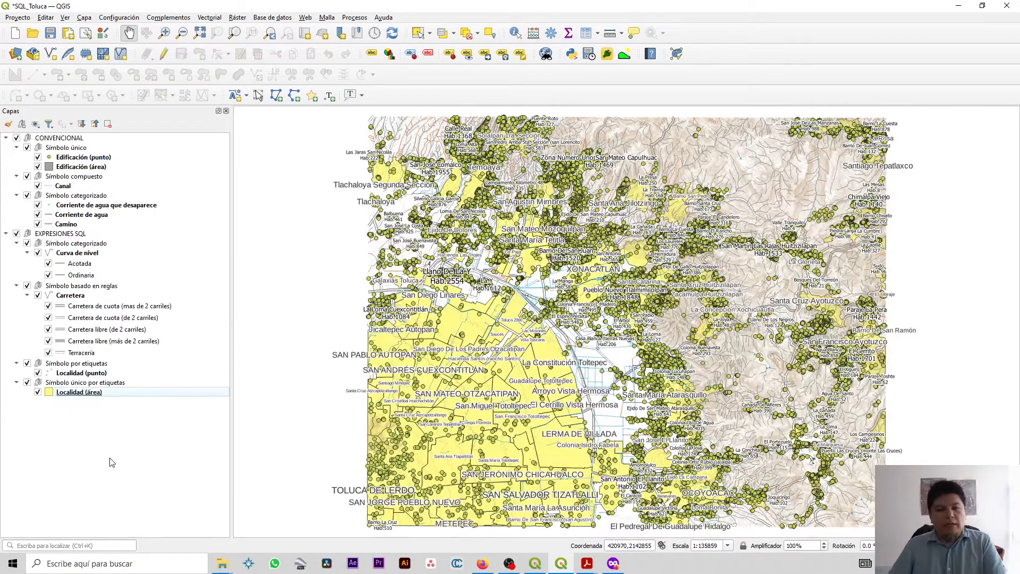
{"action": "left_click", "coordinate": [17, 233]}
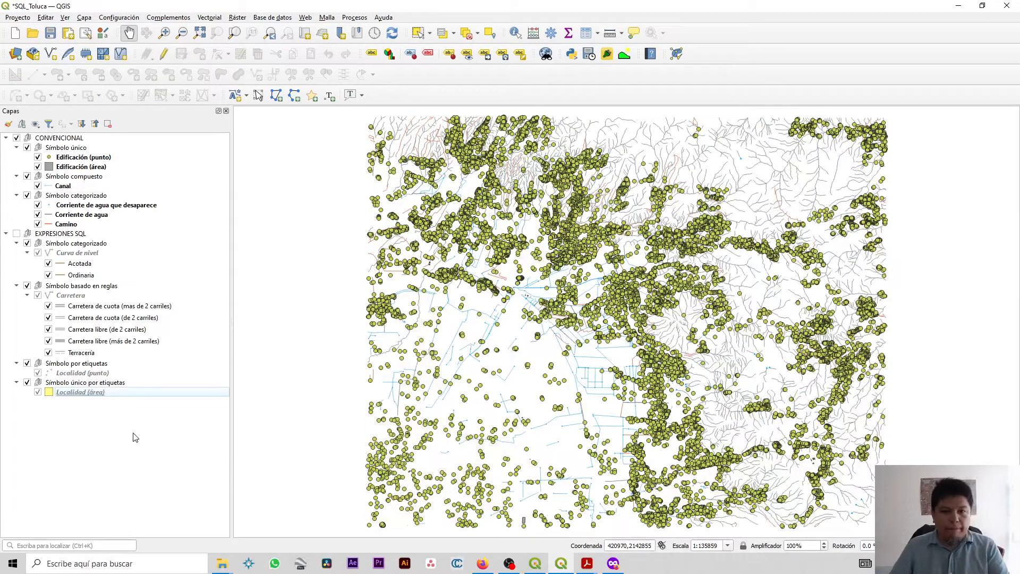
Step: Select the Edificación (punto), Corriente de agua and Camino layers together in the CONVENCIONAL group
{"action": "left_click", "coordinate": [100, 159]}
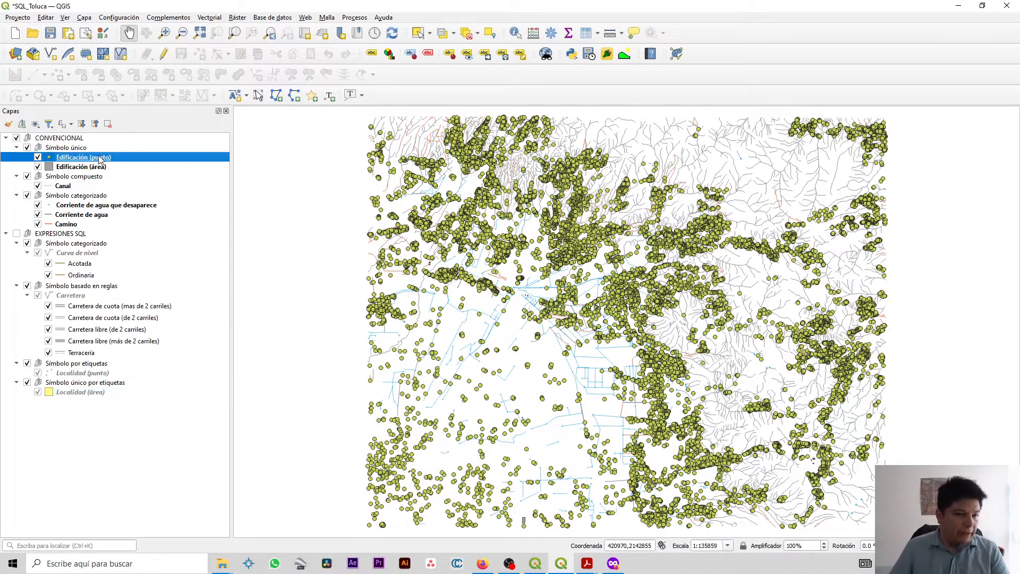
{"action": "left_click", "coordinate": [74, 215], "text": "ctrl"}
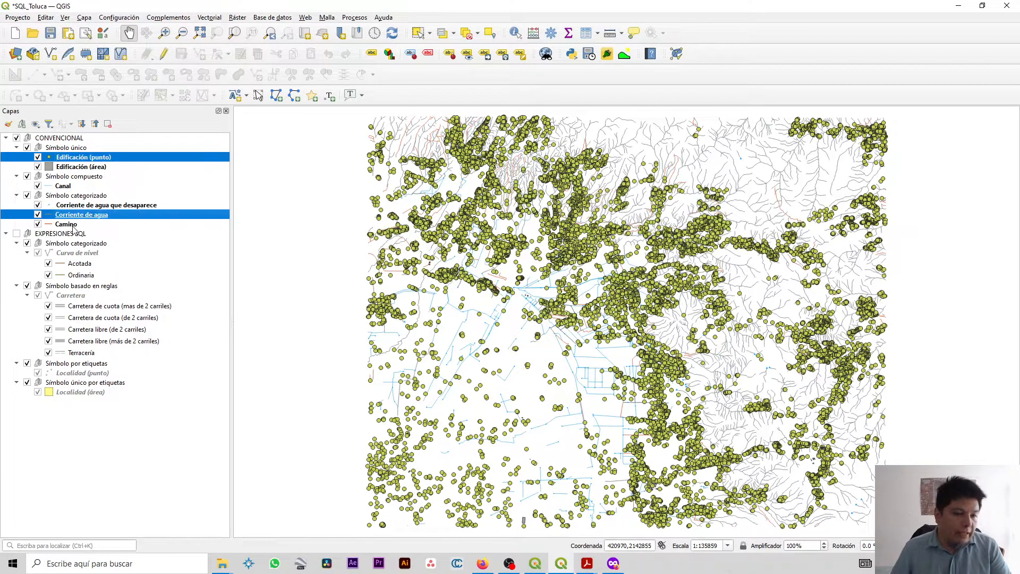
{"action": "left_click", "coordinate": [74, 225], "text": "ctrl"}
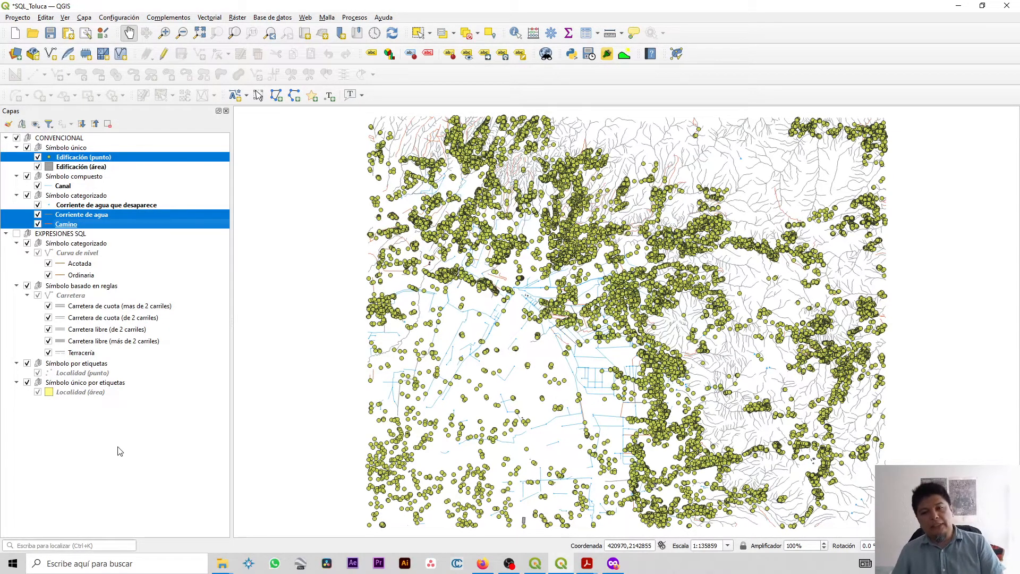
{"action": "left_click", "coordinate": [112, 207]}
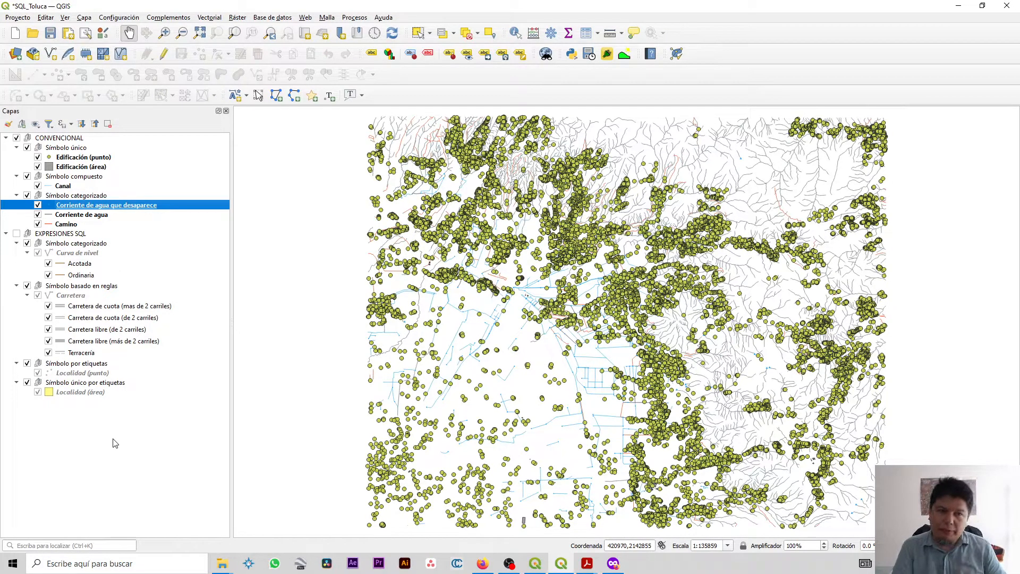
{"action": "left_click", "coordinate": [82, 159]}
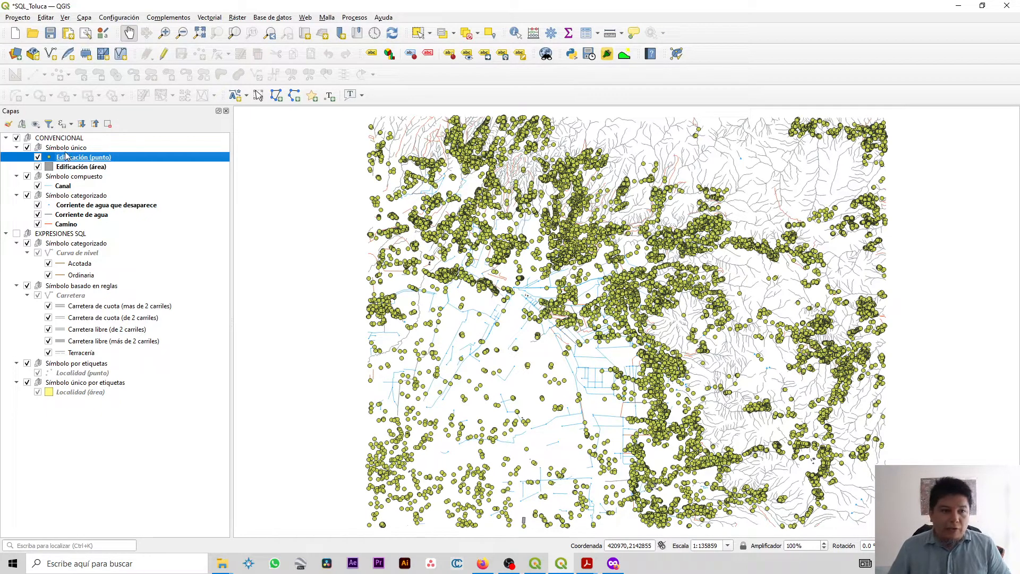
{"action": "left_click", "coordinate": [64, 215], "text": "ctrl"}
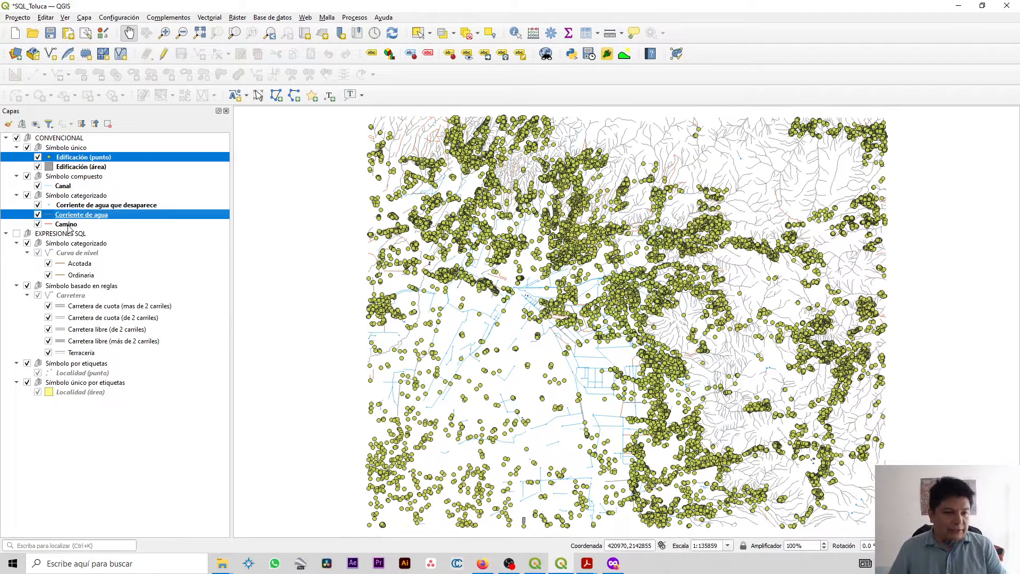
{"action": "left_click", "coordinate": [68, 224], "text": "ctrl"}
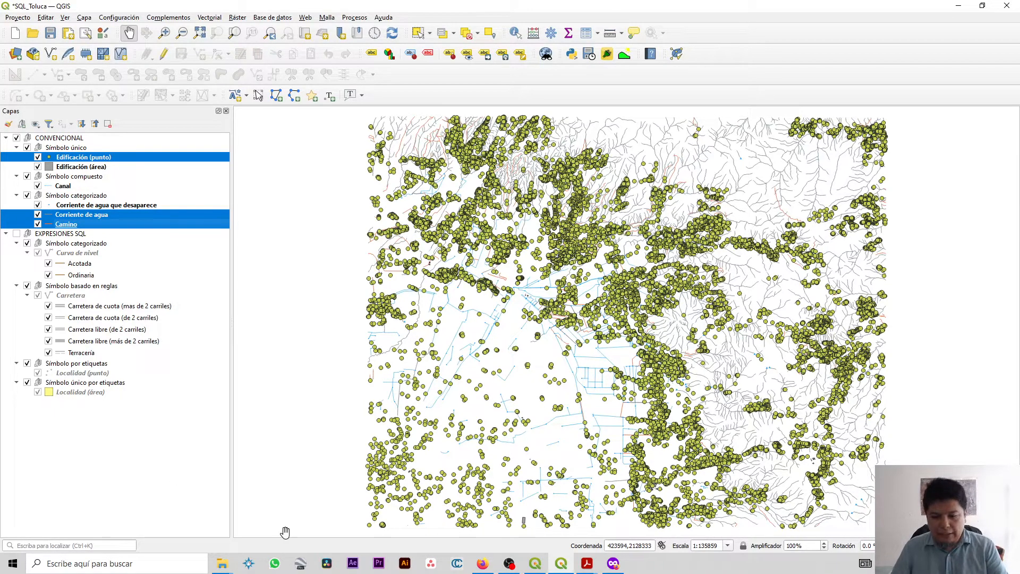
Step: Switch to the G13A41_Macias project and copy all style categories from the Edificación layer under RASGOS CULTURALES
{"action": "left_click", "coordinate": [542, 570]}
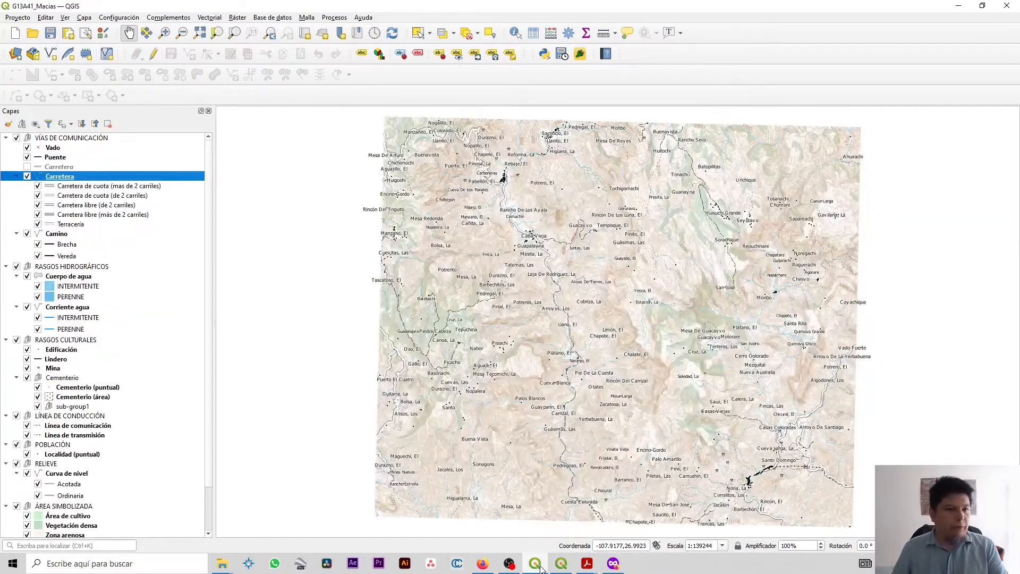
{"action": "left_click", "coordinate": [62, 350]}
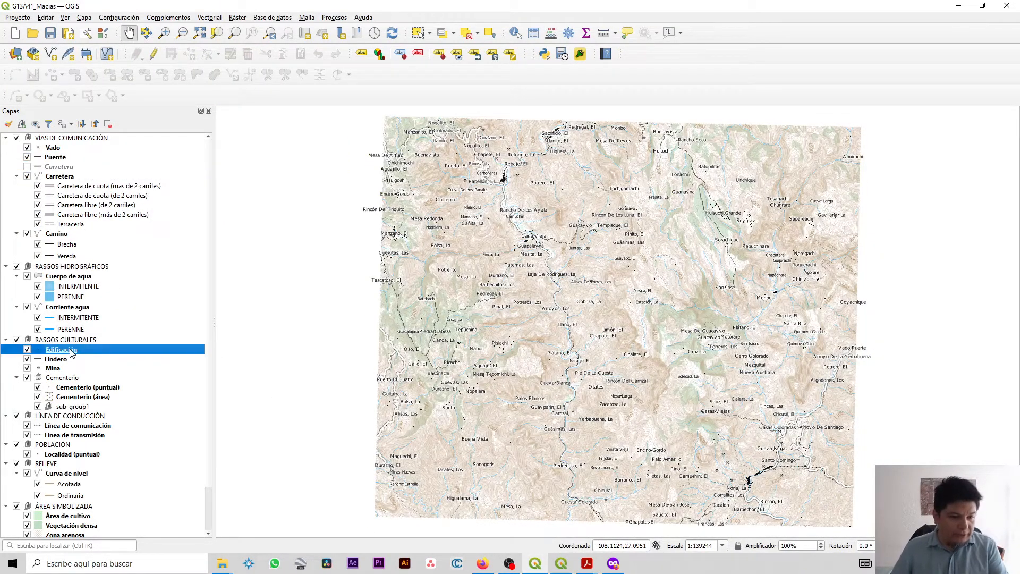
{"action": "right_click", "coordinate": [71, 354]}
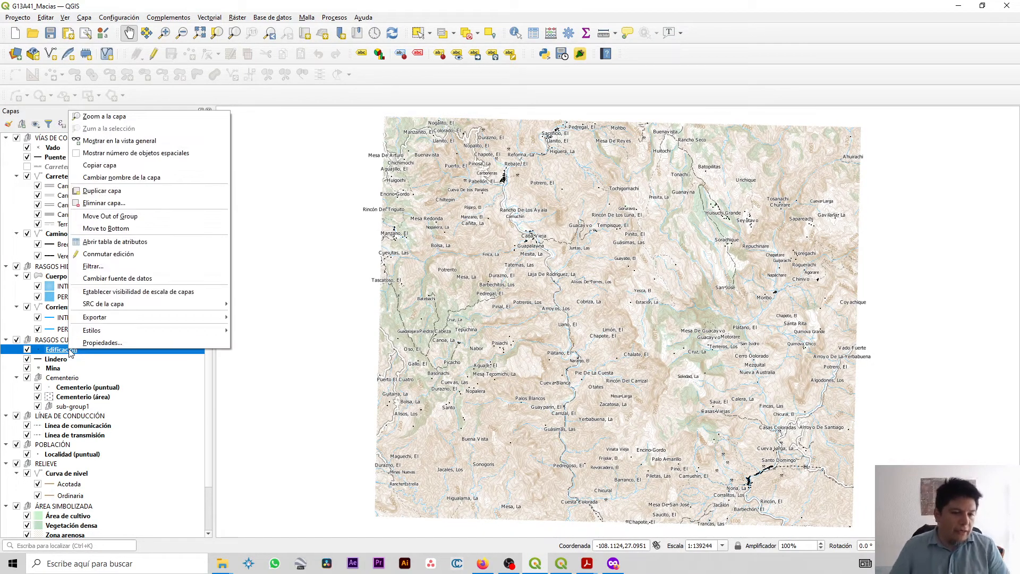
{"action": "mouse_move", "coordinate": [98, 330]}
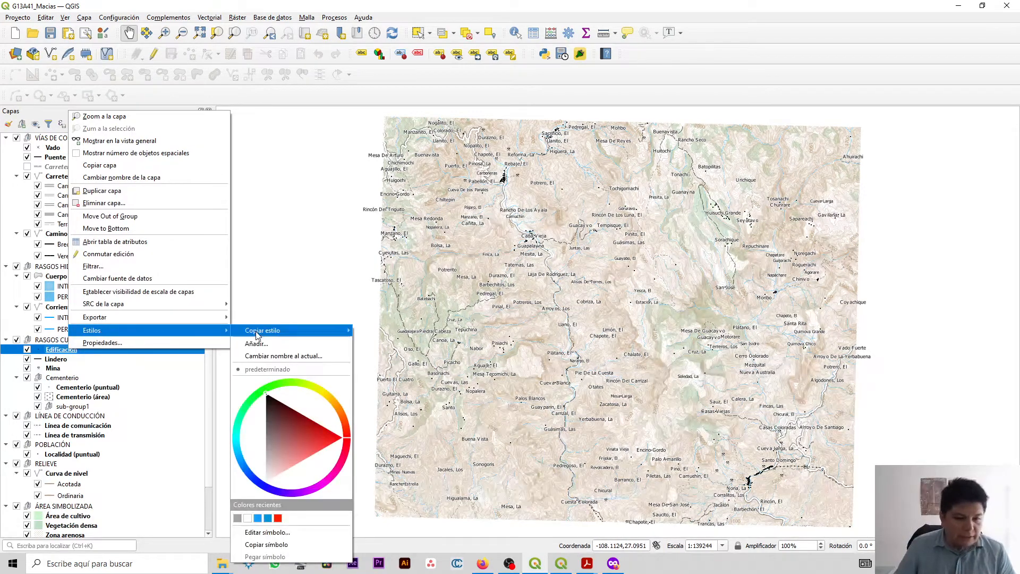
{"action": "mouse_move", "coordinate": [257, 334]}
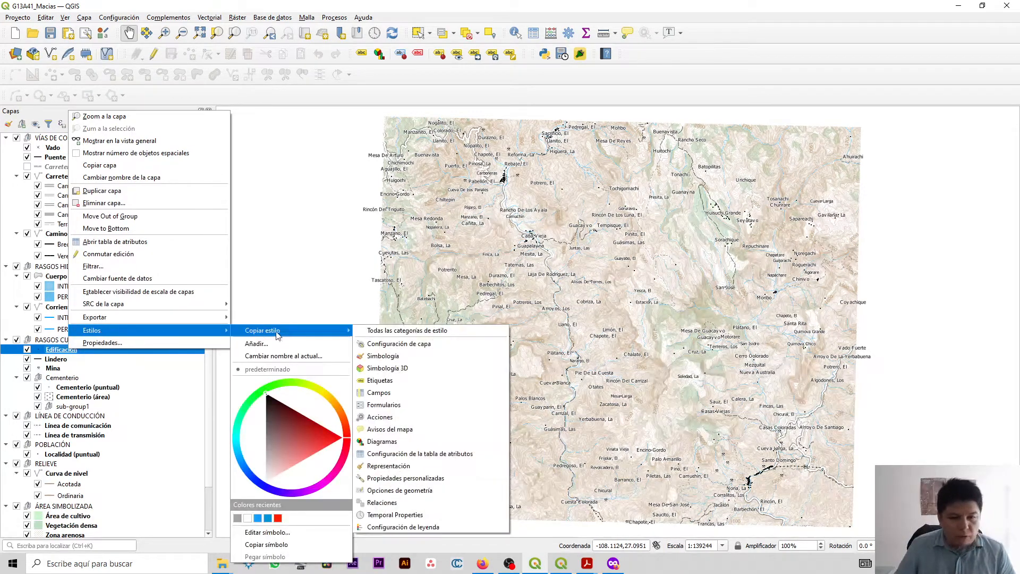
{"action": "left_click", "coordinate": [364, 331]}
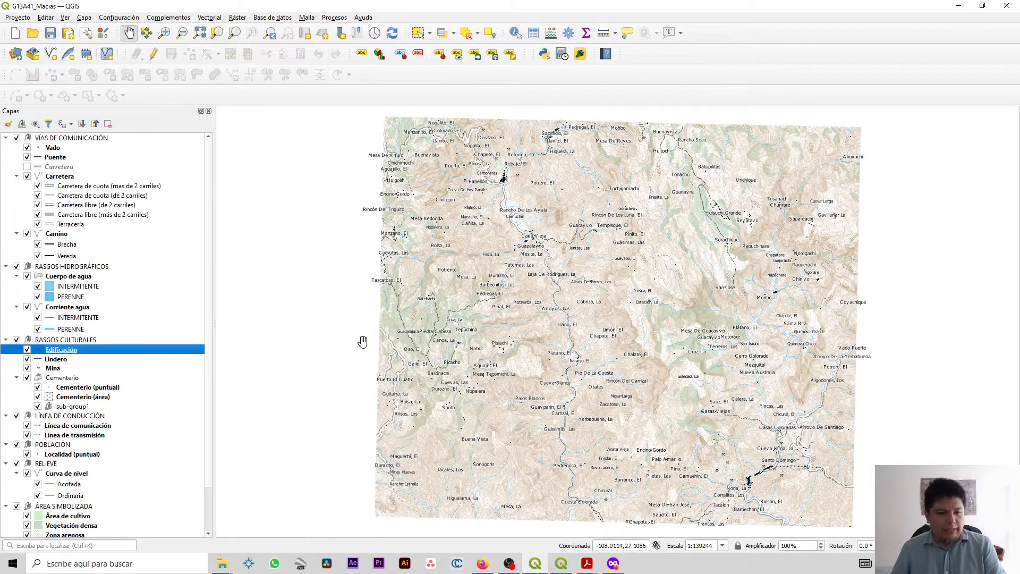
Step: Return to the SQL_Toluca project and paste all copied style categories onto the Edificación (punto) layer
{"action": "key", "text": "alt+Tab"}
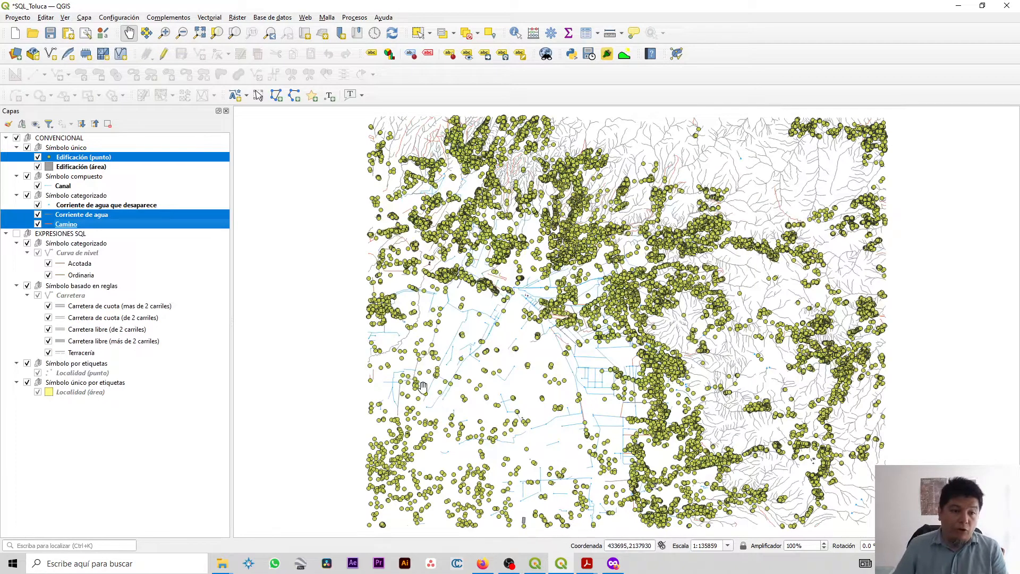
{"action": "left_click", "coordinate": [101, 158]}
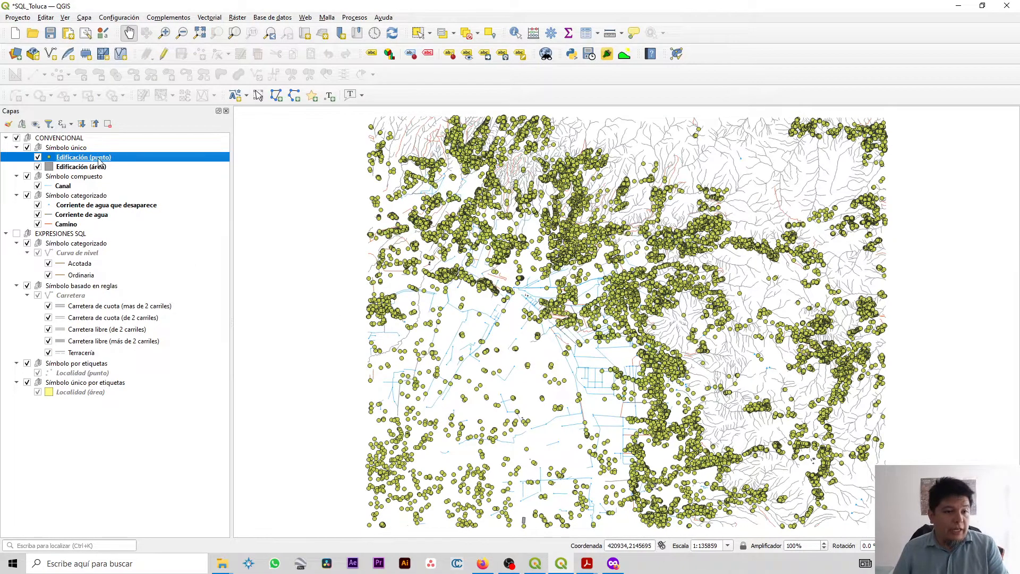
{"action": "mouse_move", "coordinate": [135, 161]}
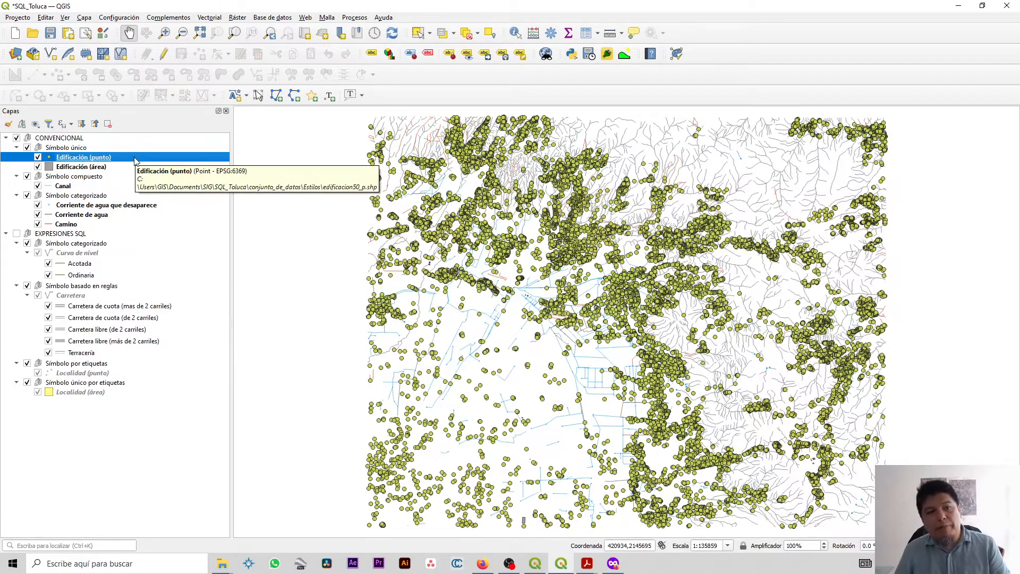
{"action": "right_click", "coordinate": [135, 159]}
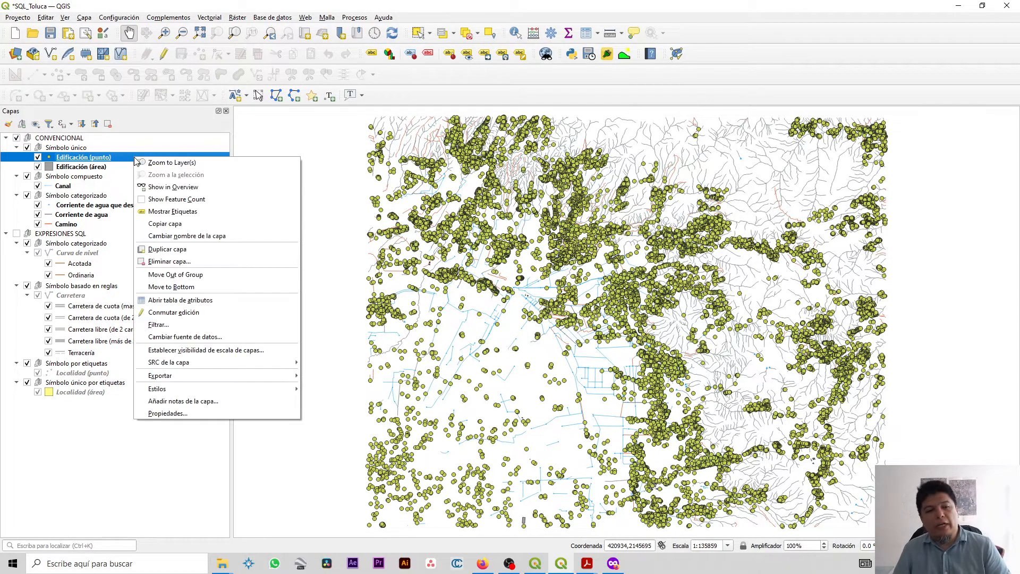
{"action": "mouse_move", "coordinate": [202, 392]}
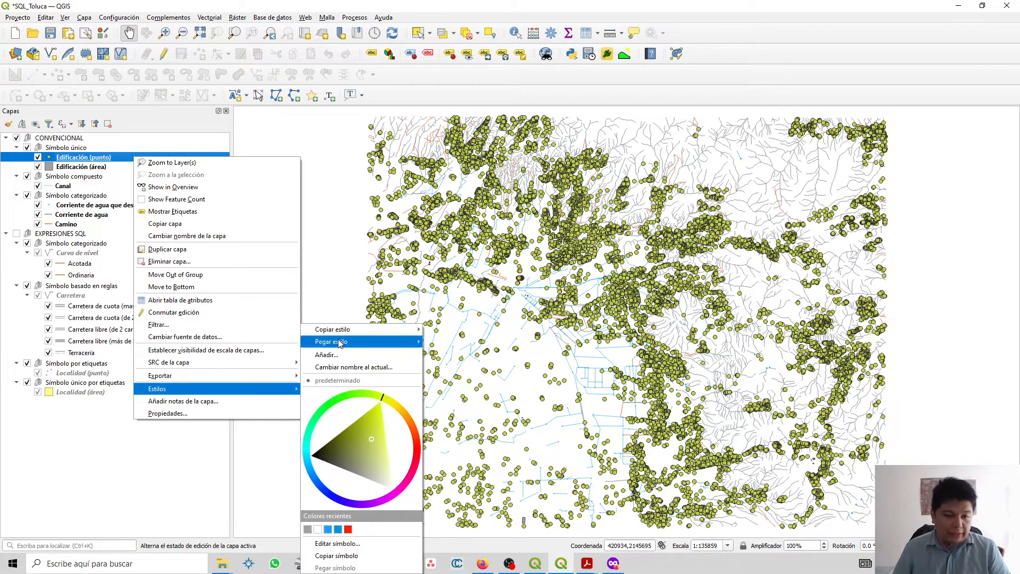
{"action": "mouse_move", "coordinate": [351, 342]}
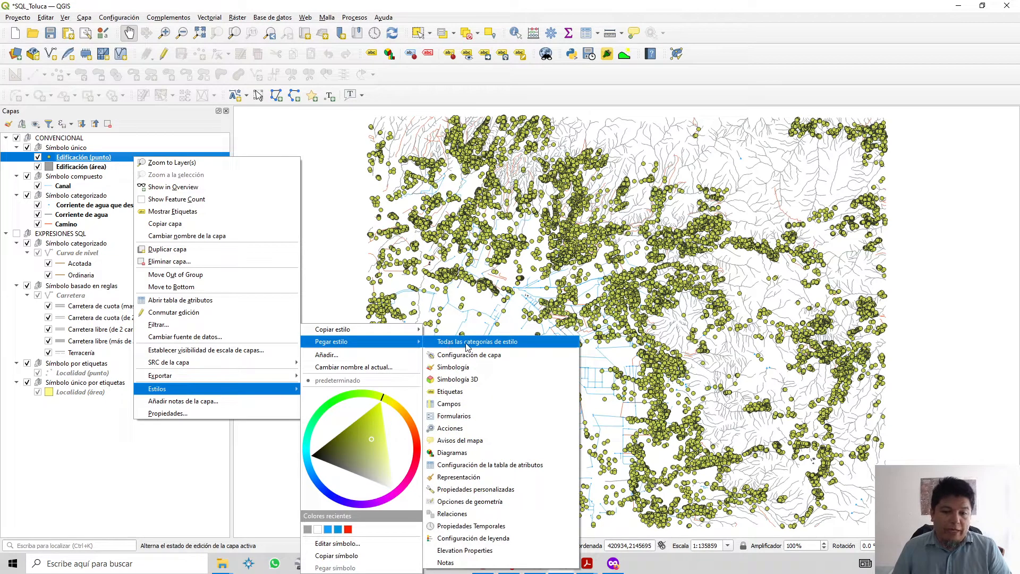
{"action": "left_click", "coordinate": [525, 343]}
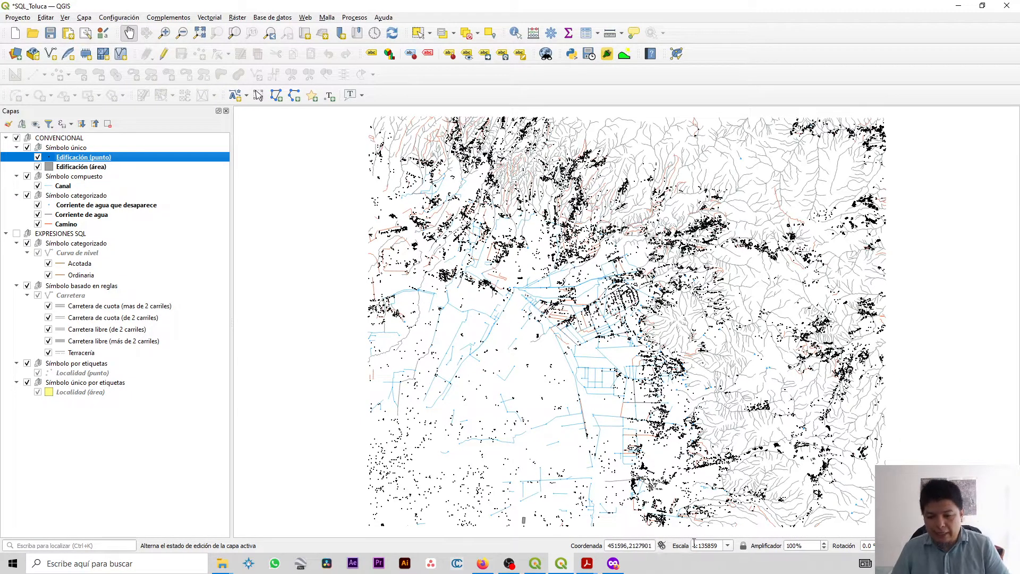
Step: Examine the building point symbols at a map scale of 1:50000, and return to the full map extent
{"action": "left_click_drag", "start_coordinate": [720, 545], "coordinate": [706, 546]}
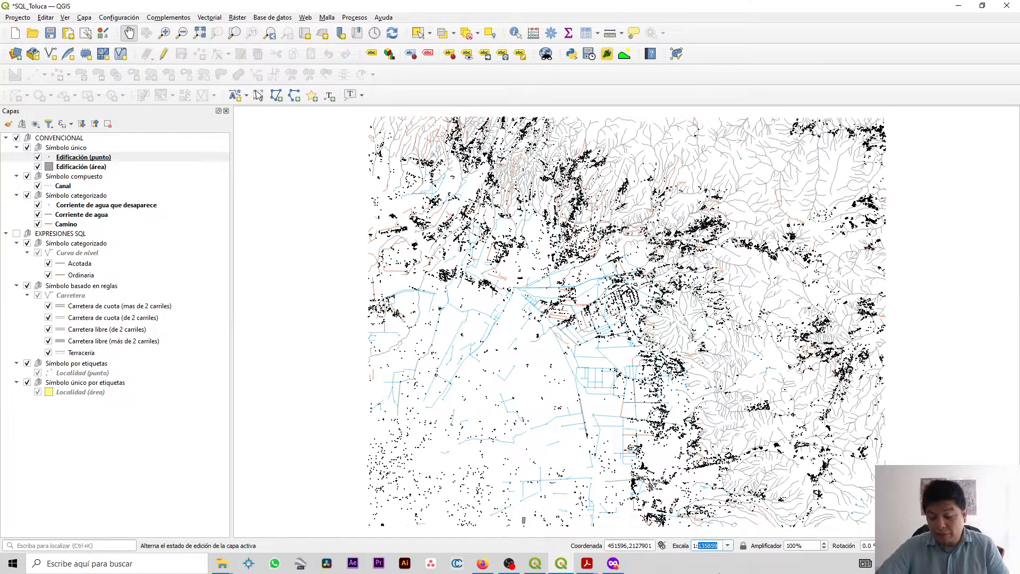
{"action": "type", "text": "5"}
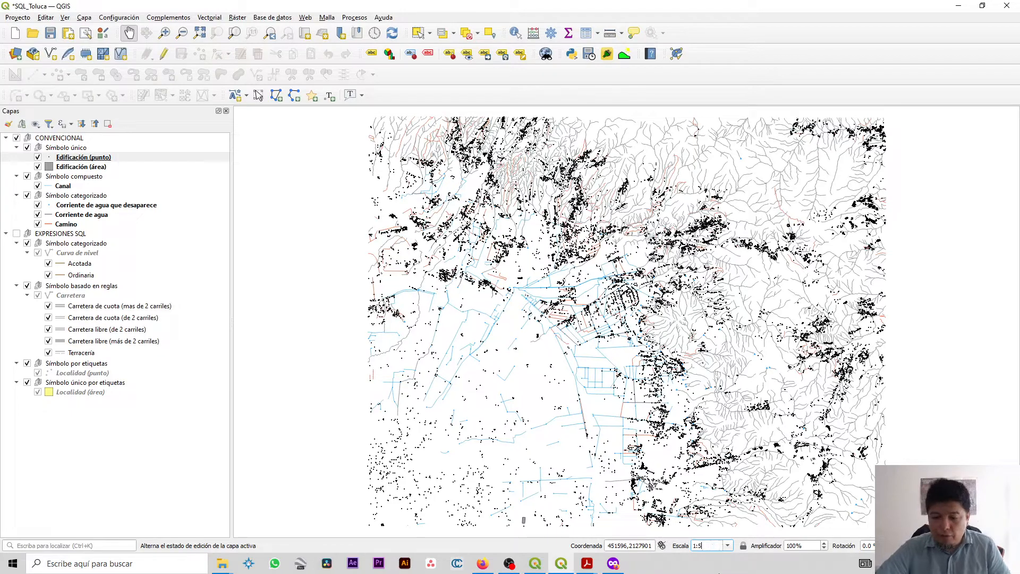
{"action": "type", "text": "0000"}
{"action": "key", "text": "Return"}
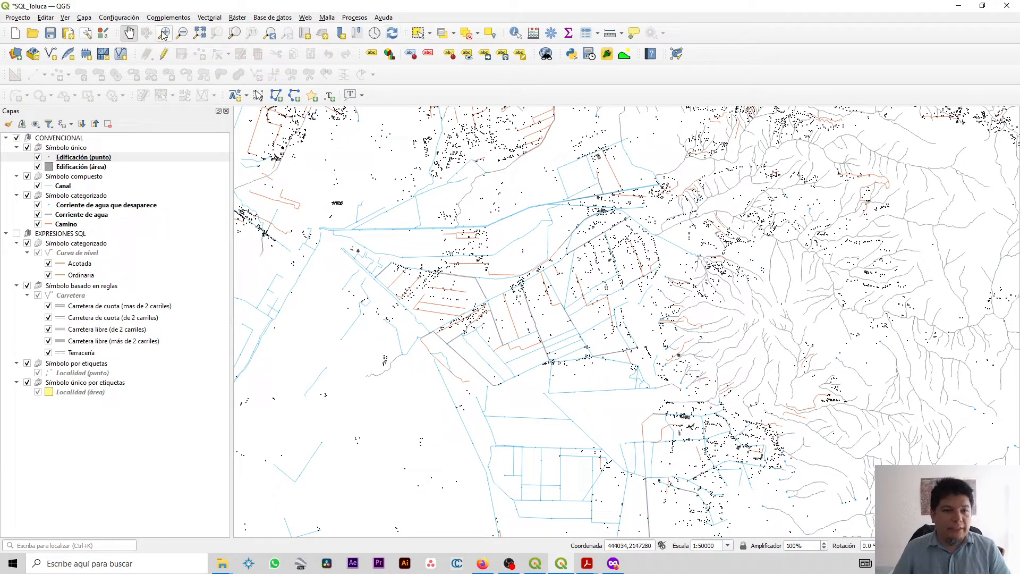
{"action": "left_click", "coordinate": [199, 33]}
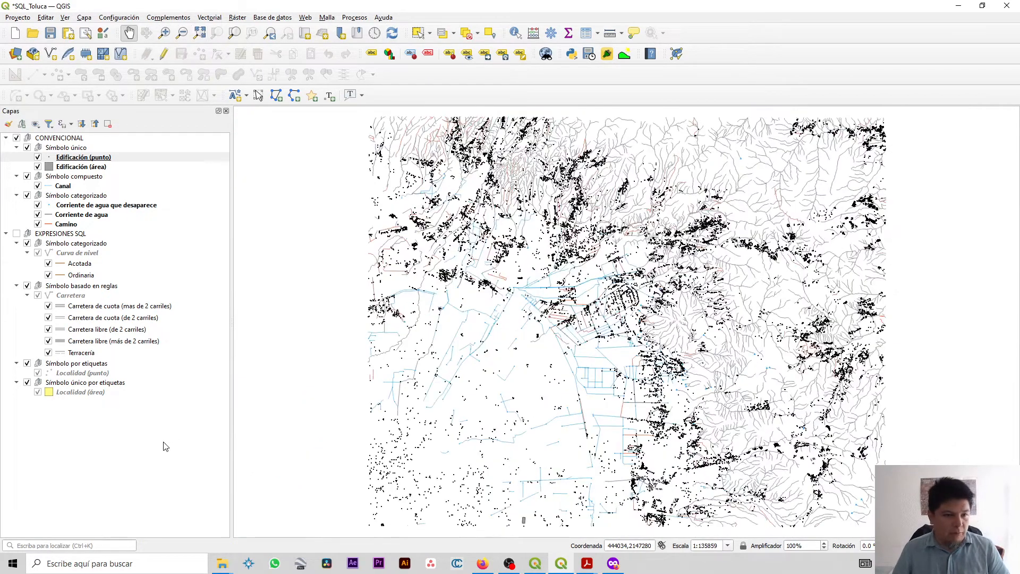
Step: Hide the Símbolo compuesto and Símbolo único groups under CONVENCIONAL, and collapse the EXPRESIONES SQL group
{"action": "left_click", "coordinate": [69, 215]}
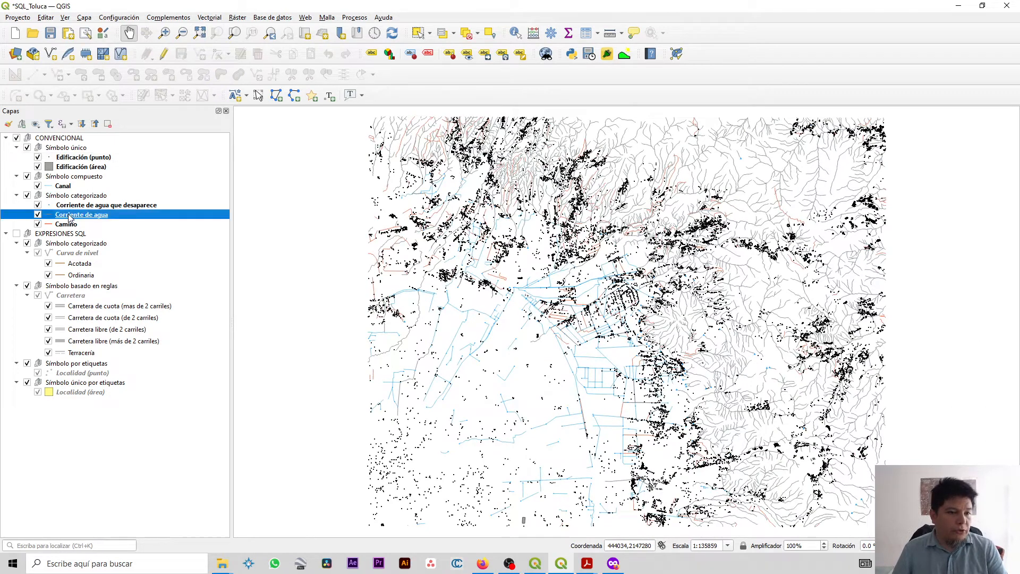
{"action": "left_click", "coordinate": [69, 225]}
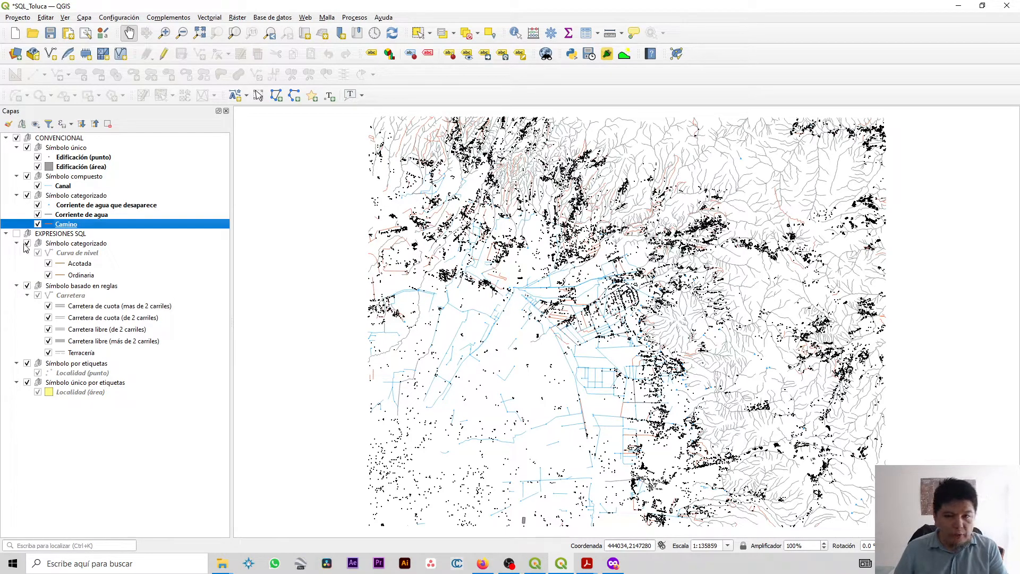
{"action": "left_click", "coordinate": [27, 177]}
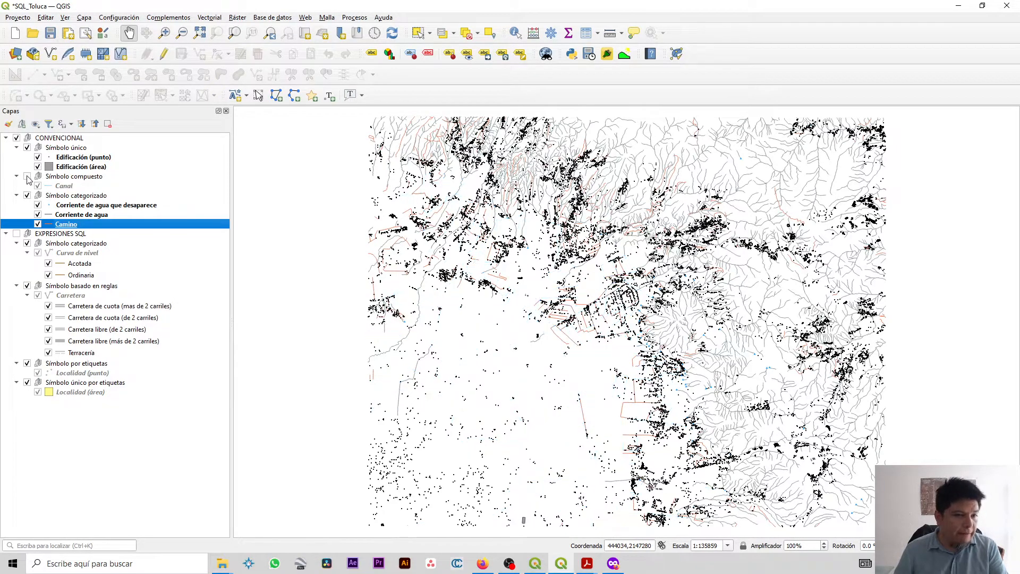
{"action": "left_click", "coordinate": [26, 149]}
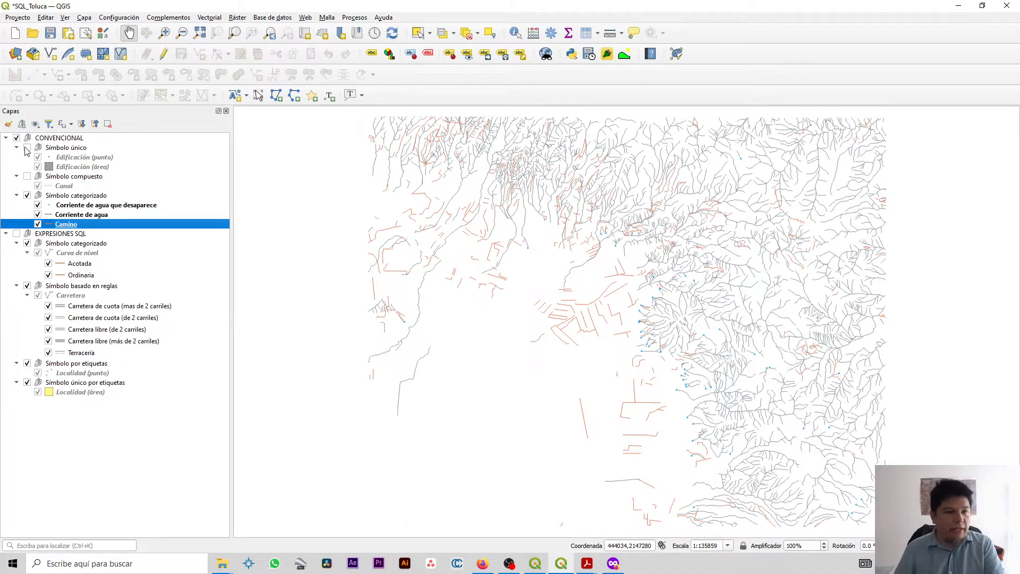
{"action": "left_click", "coordinate": [63, 197]}
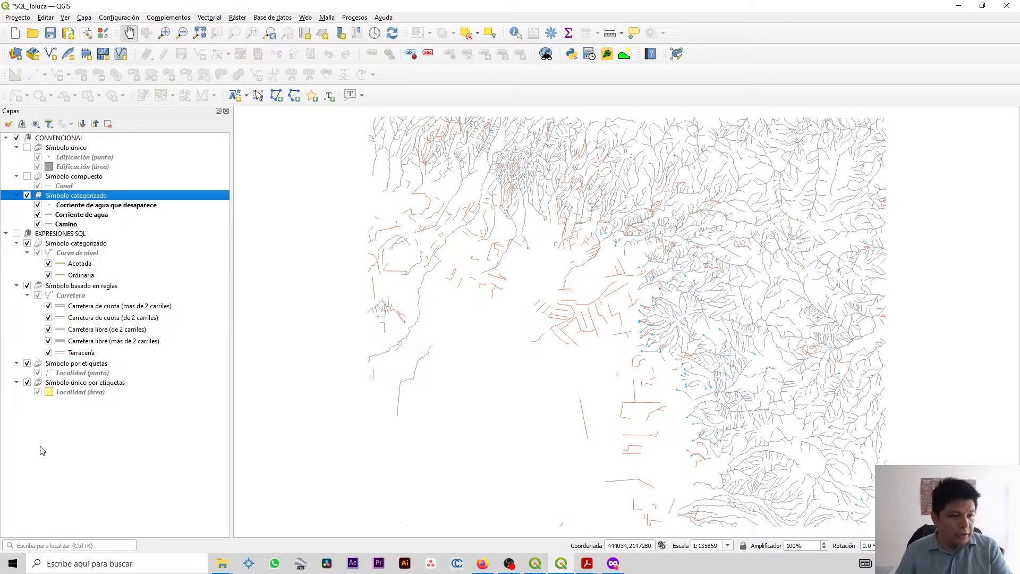
{"action": "left_click", "coordinate": [42, 139]}
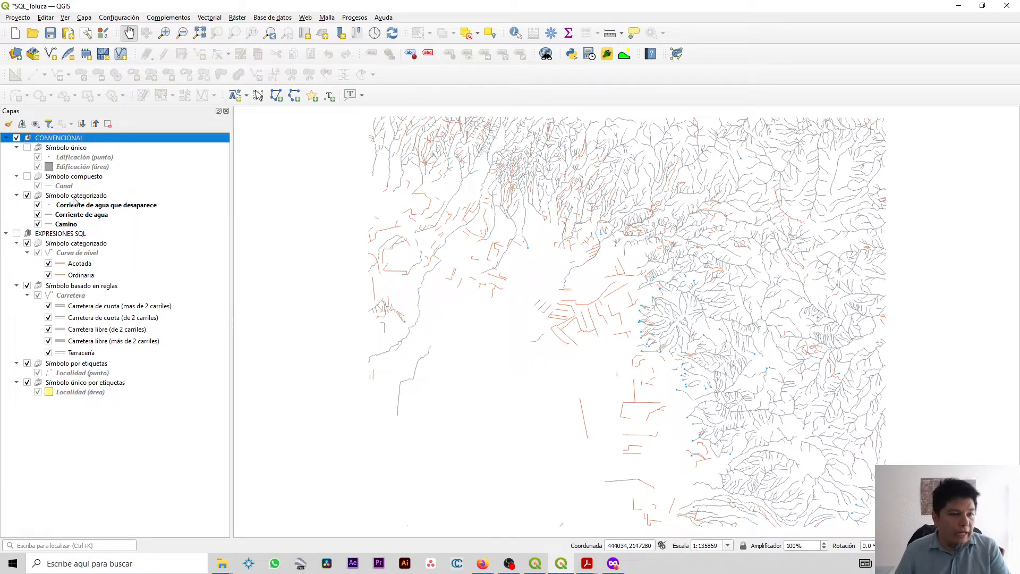
{"action": "left_click", "coordinate": [74, 197]}
{"action": "left_click", "coordinate": [7, 235]}
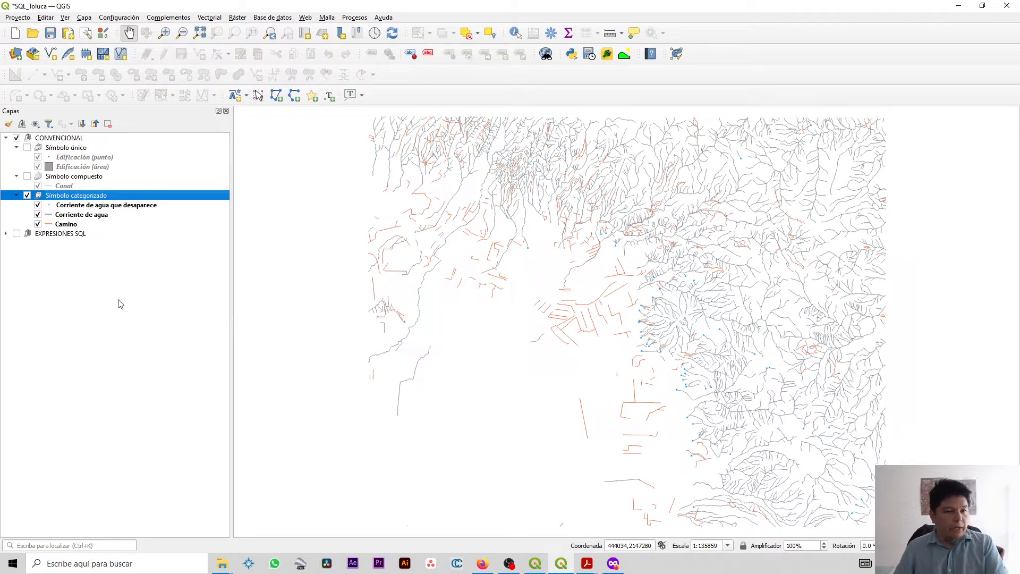
Step: Switch to the G13A41_Macias project and copy all style categories from the Corriente agua layer under RASGOS HIDROGRÁFICOS
{"action": "left_click", "coordinate": [100, 217]}
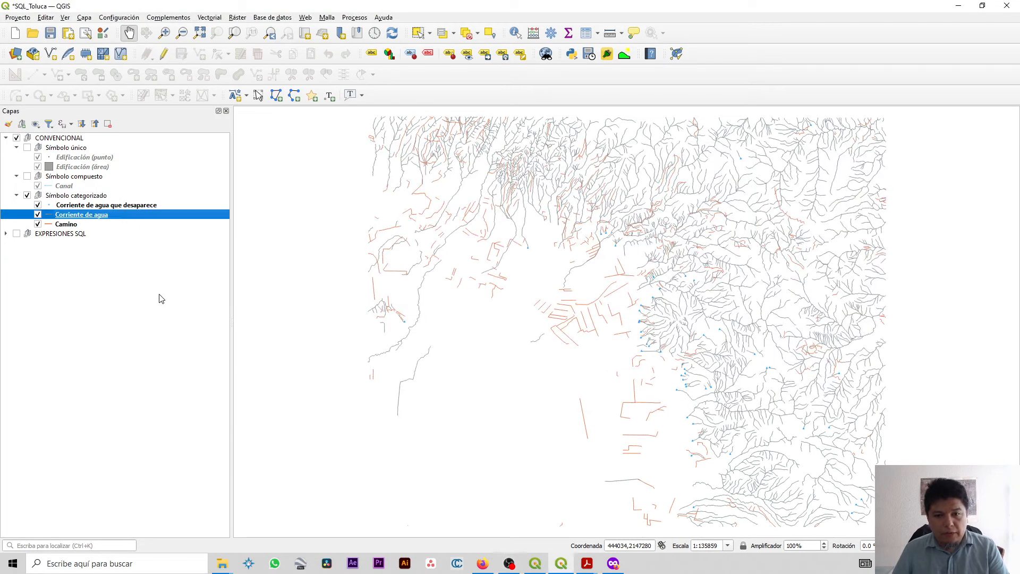
{"action": "key", "text": "alt+Tab"}
{"action": "key", "text": "alt+Tab"}
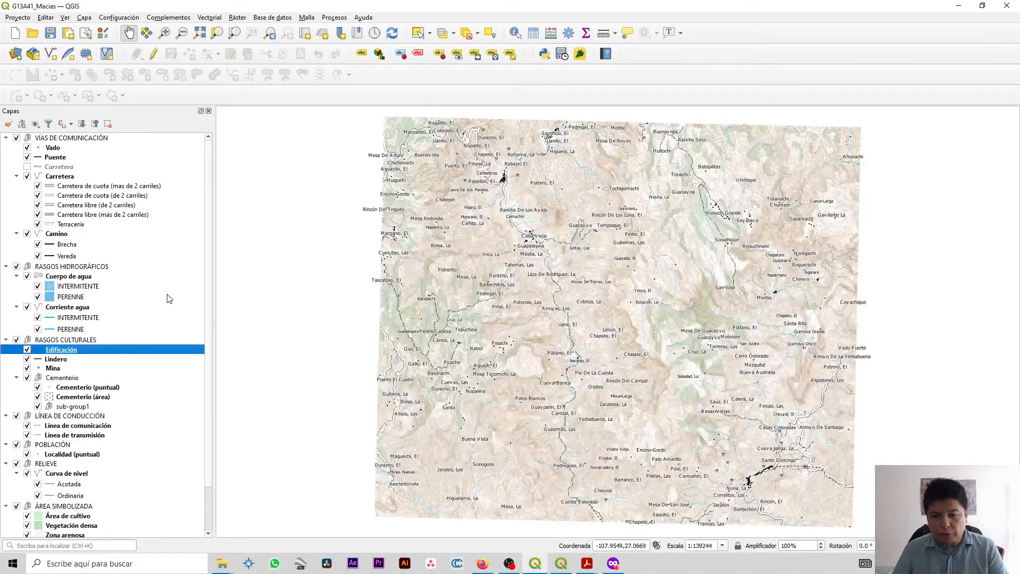
{"action": "left_click", "coordinate": [78, 307]}
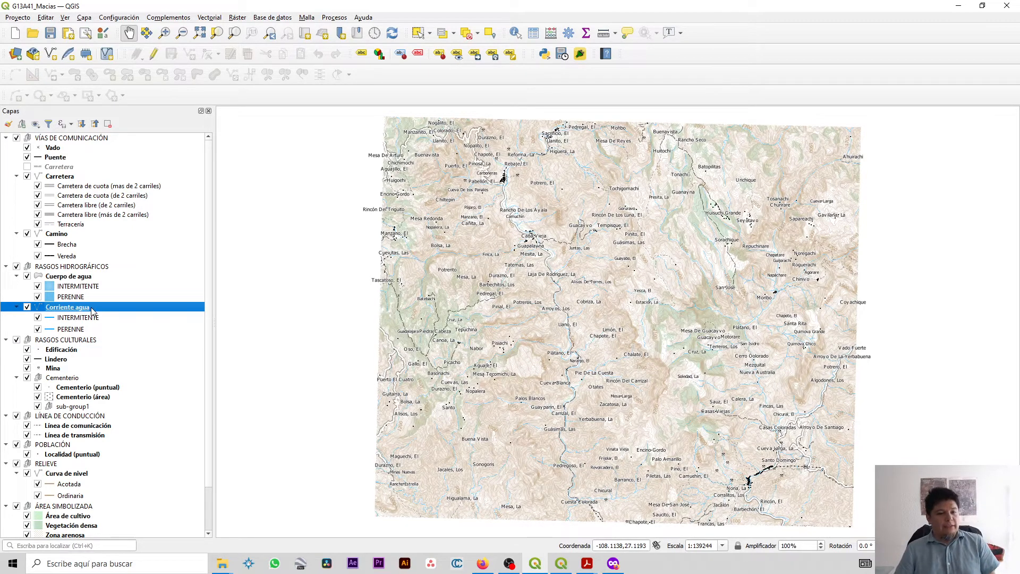
{"action": "right_click", "coordinate": [91, 309]}
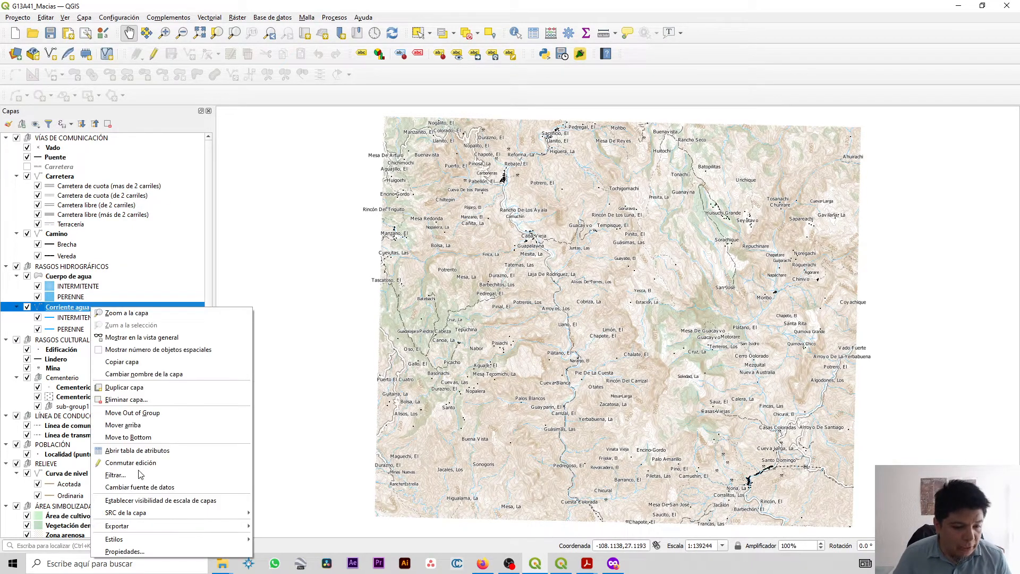
{"action": "mouse_move", "coordinate": [154, 538]}
{"action": "mouse_move", "coordinate": [303, 520]}
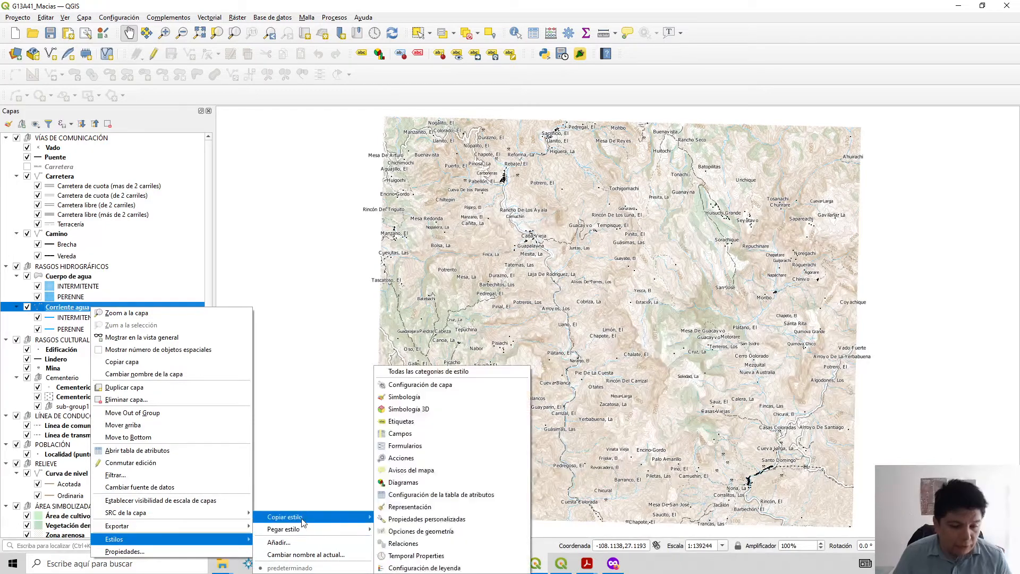
{"action": "left_click", "coordinate": [435, 373]}
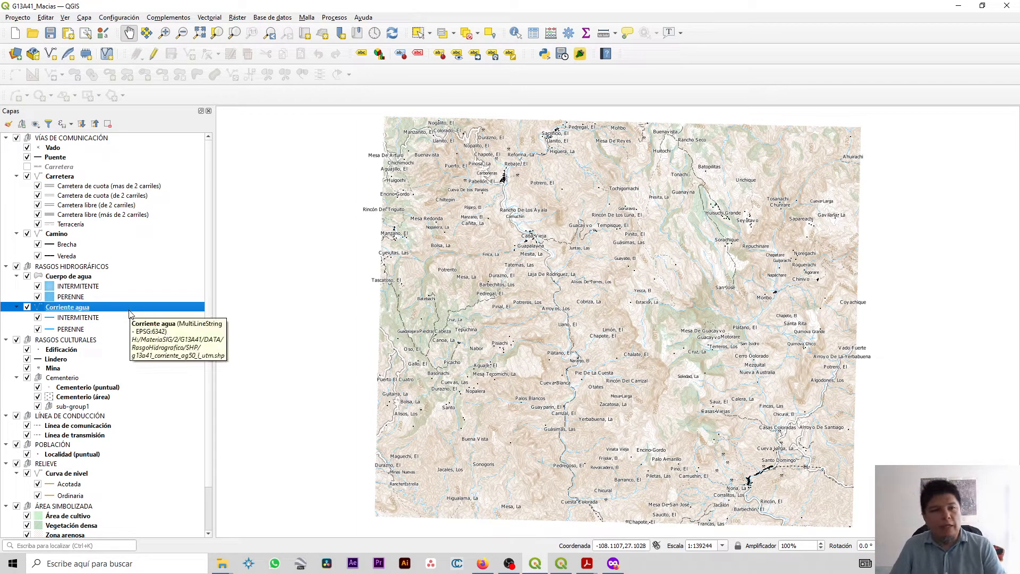
Step: Return to the SQL_Toluca project and paste all copied style categories onto the Corriente de agua layer
{"action": "key", "text": "alt+Tab"}
{"action": "right_click", "coordinate": [89, 216]}
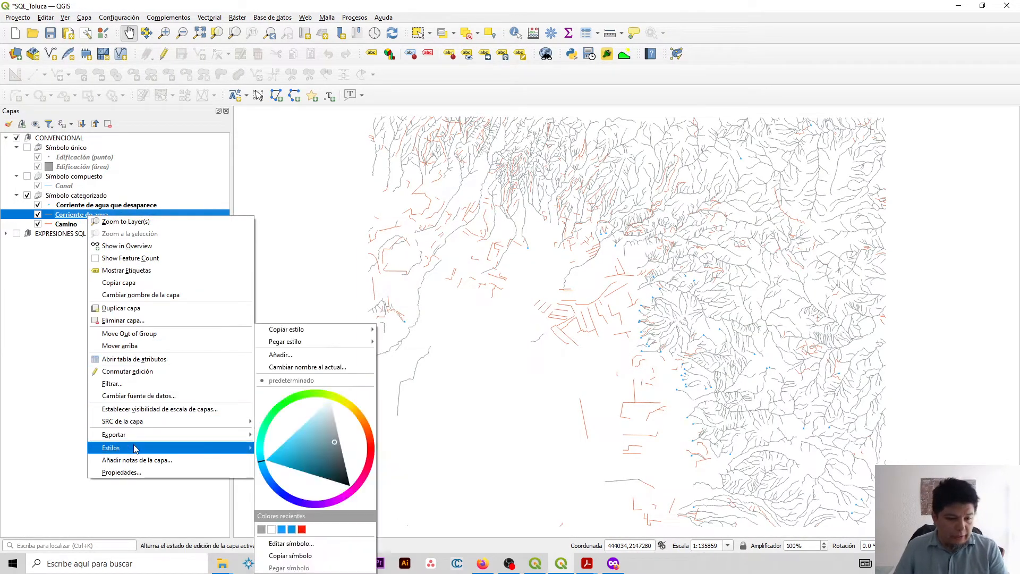
{"action": "mouse_move", "coordinate": [159, 435]}
{"action": "mouse_move", "coordinate": [221, 446]}
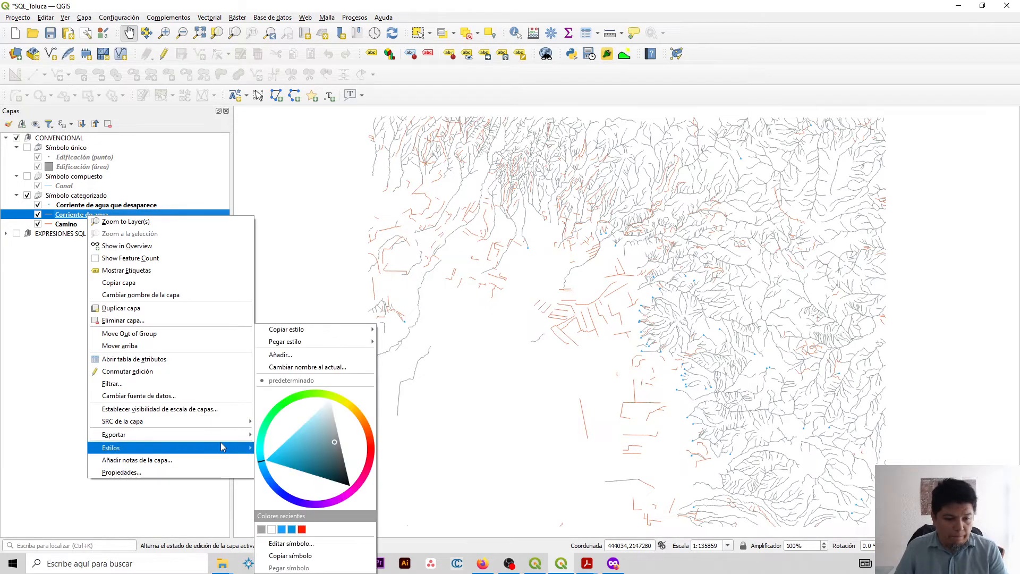
{"action": "mouse_move", "coordinate": [305, 345]}
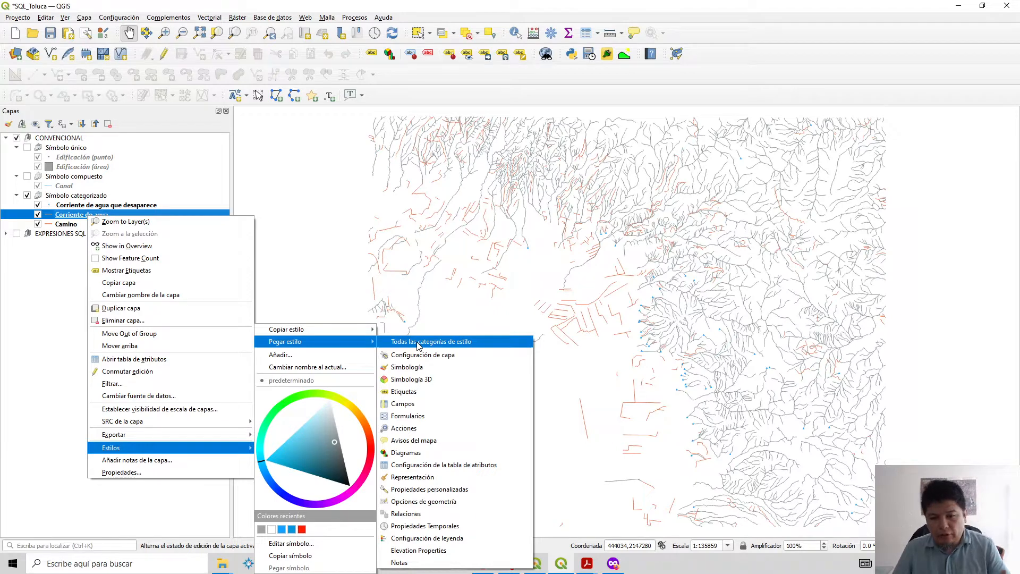
{"action": "left_click", "coordinate": [419, 343]}
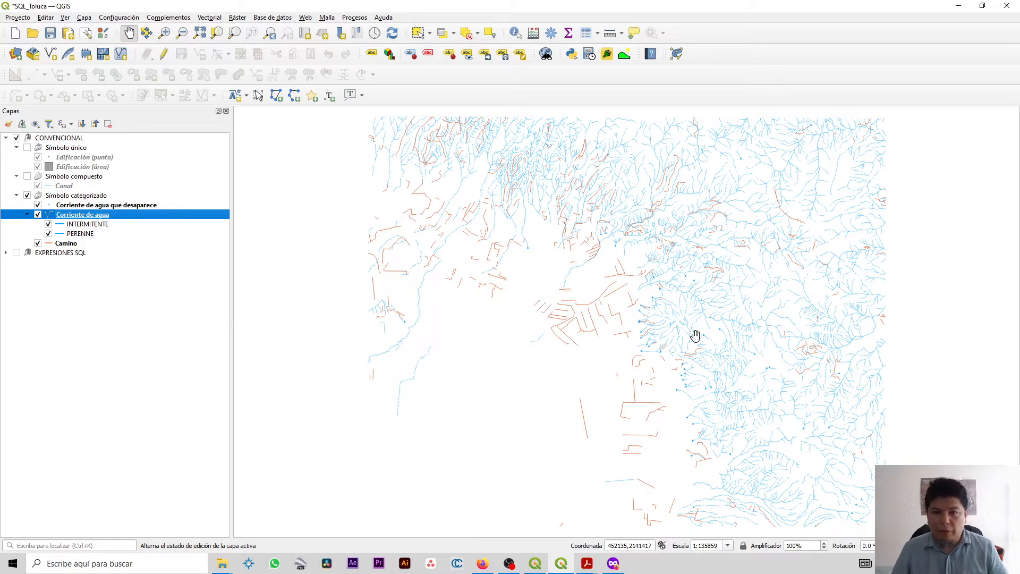
Step: Examine the INTERMITENTE and PERENNE stream categories up close on the map alongside the Corriente de agua que desaparece points
{"action": "left_click", "coordinate": [73, 228]}
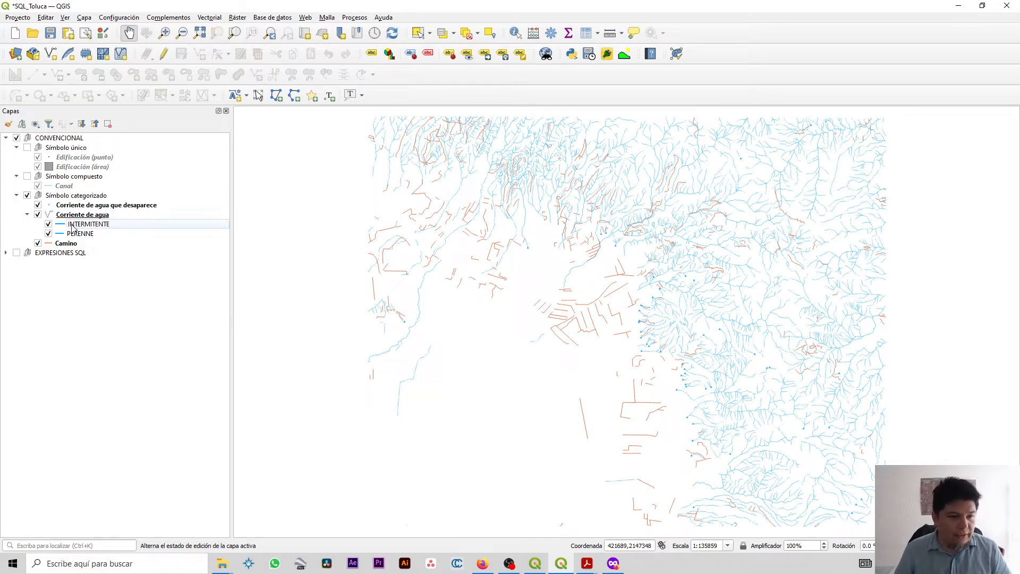
{"action": "left_click", "coordinate": [75, 216]}
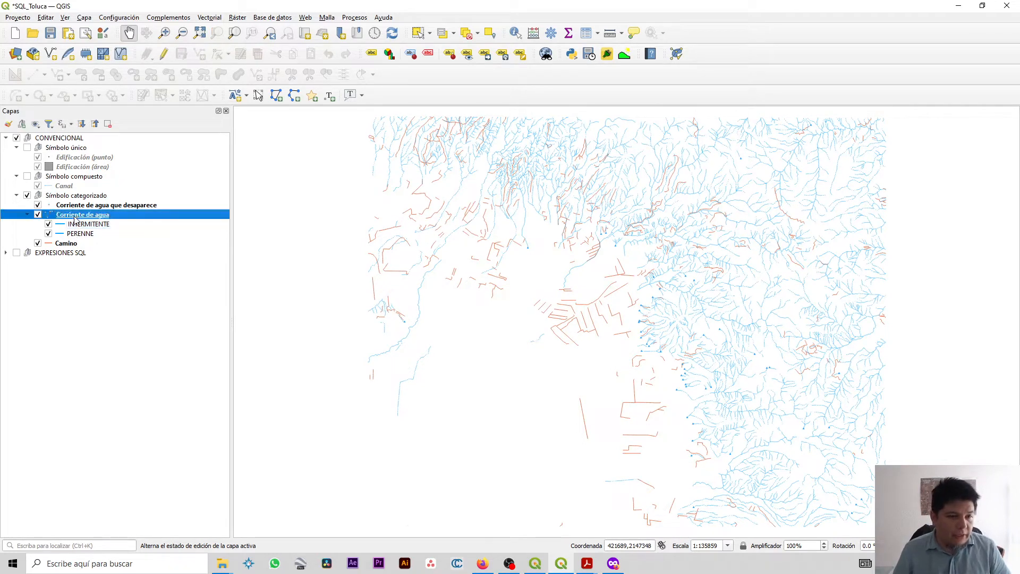
{"action": "left_click", "coordinate": [74, 228]}
{"action": "left_click", "coordinate": [75, 235]}
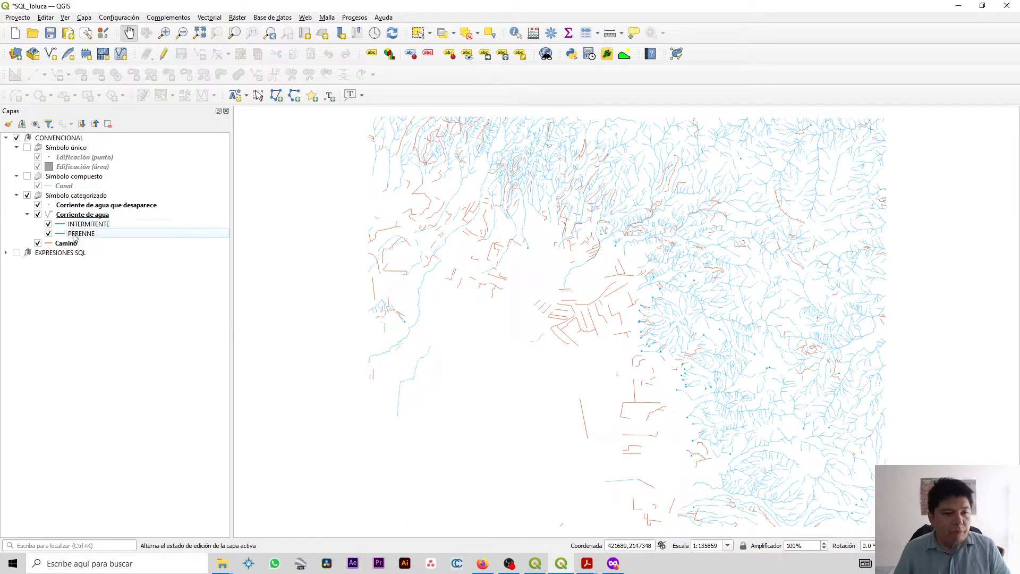
{"action": "left_click", "coordinate": [72, 207]}
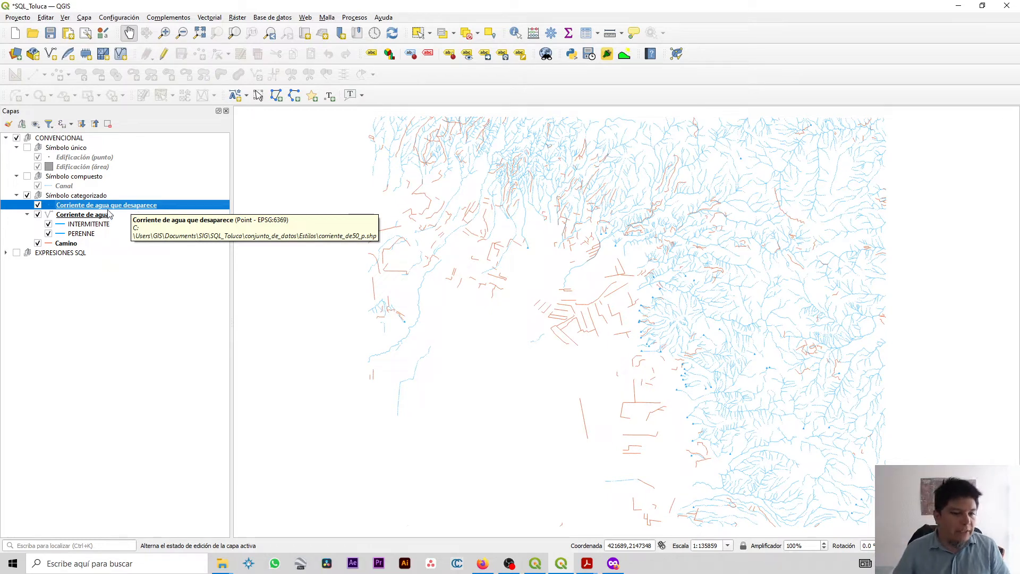
{"action": "left_click", "coordinate": [100, 227]}
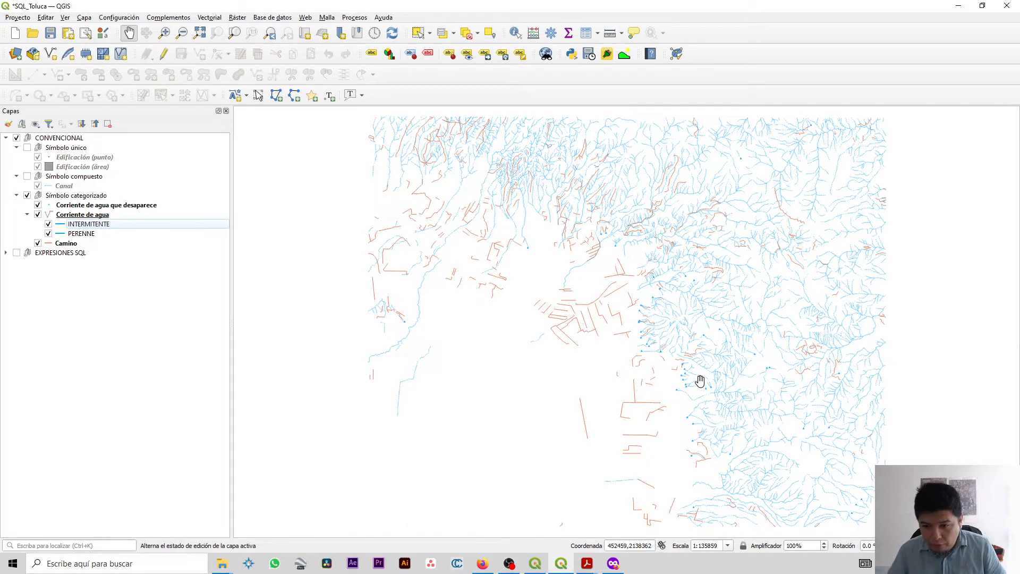
{"action": "scroll", "coordinate": [699, 381], "scroll_direction": "up", "scroll_amount": 3}
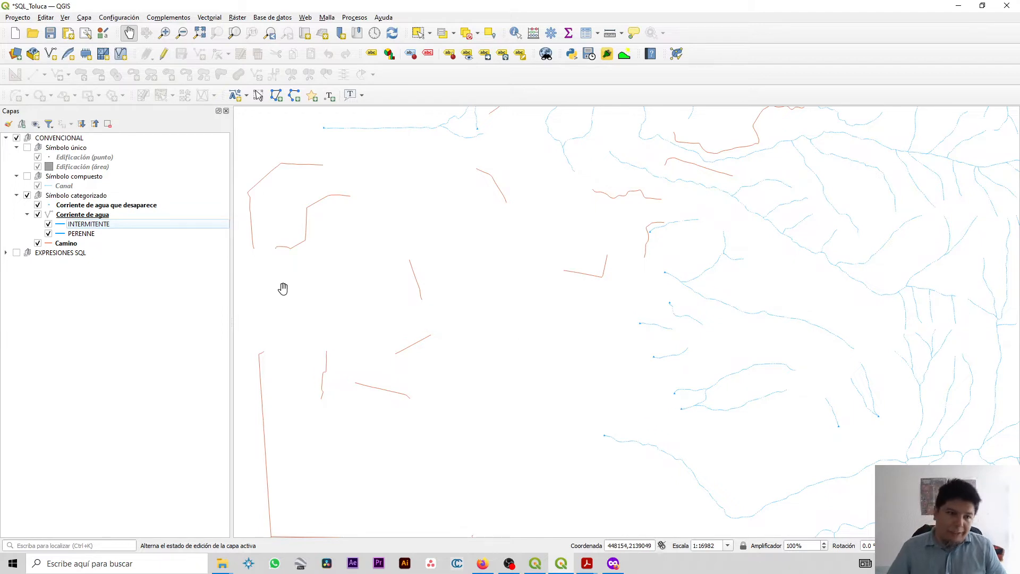
{"action": "left_click", "coordinate": [99, 206]}
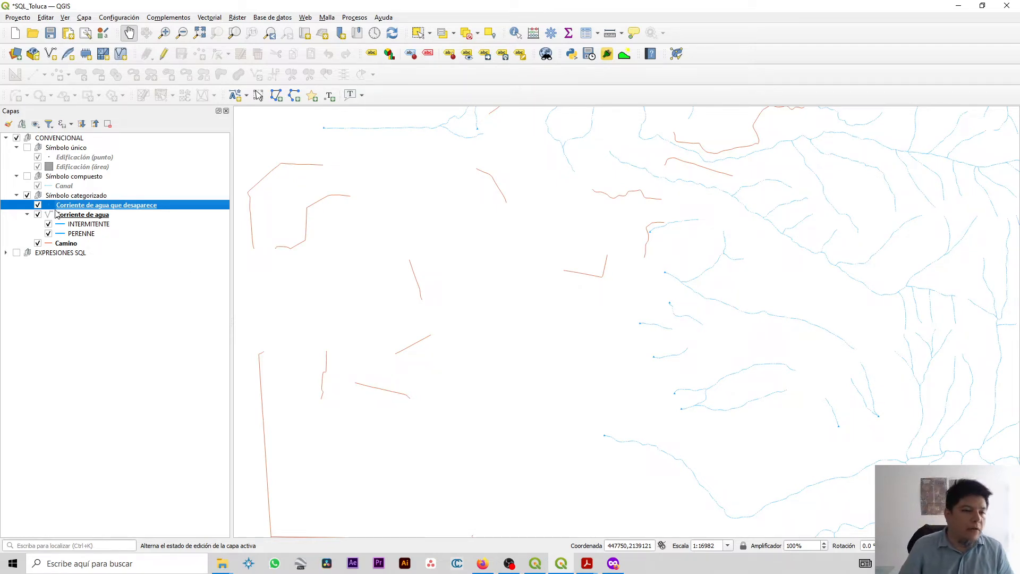
{"action": "left_click", "coordinate": [63, 226]}
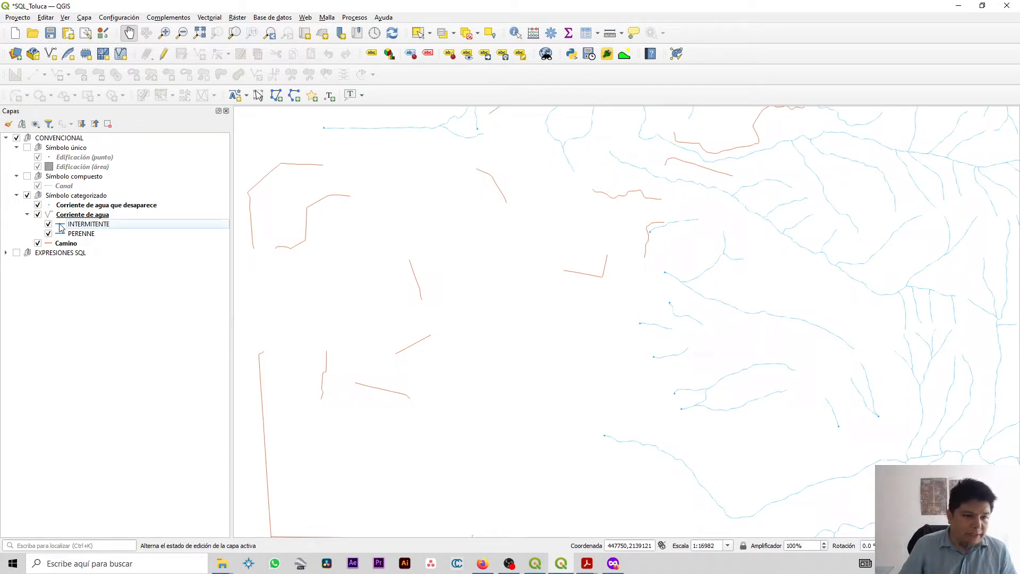
{"action": "double_click", "coordinate": [62, 227]}
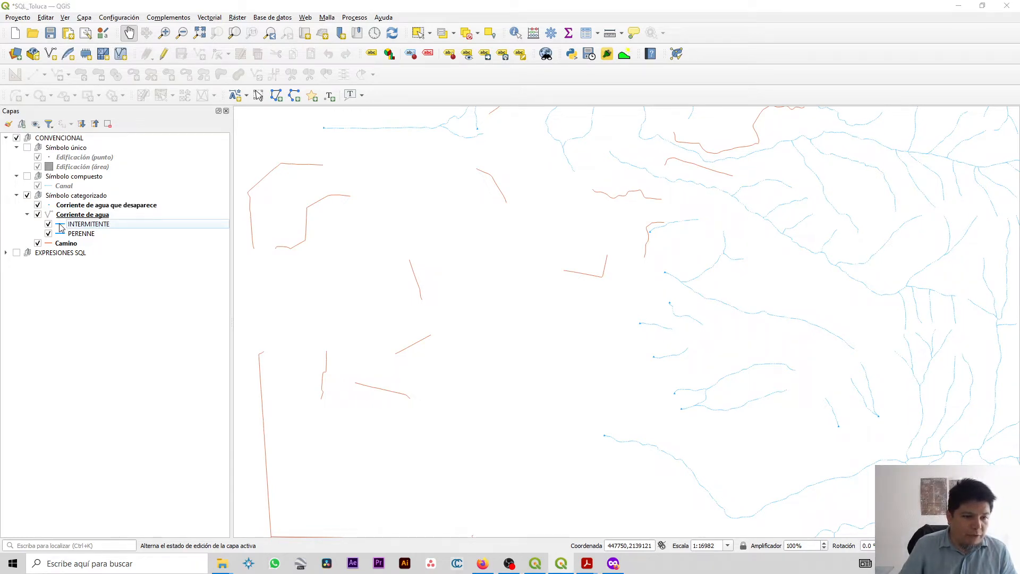
{"action": "left_click", "coordinate": [532, 250]}
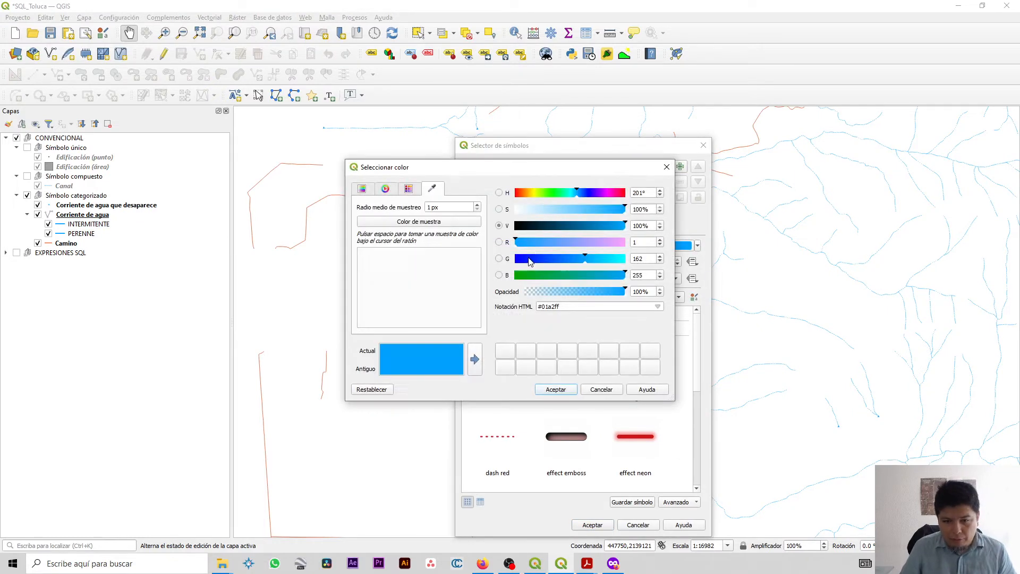
{"action": "left_click", "coordinate": [409, 190]}
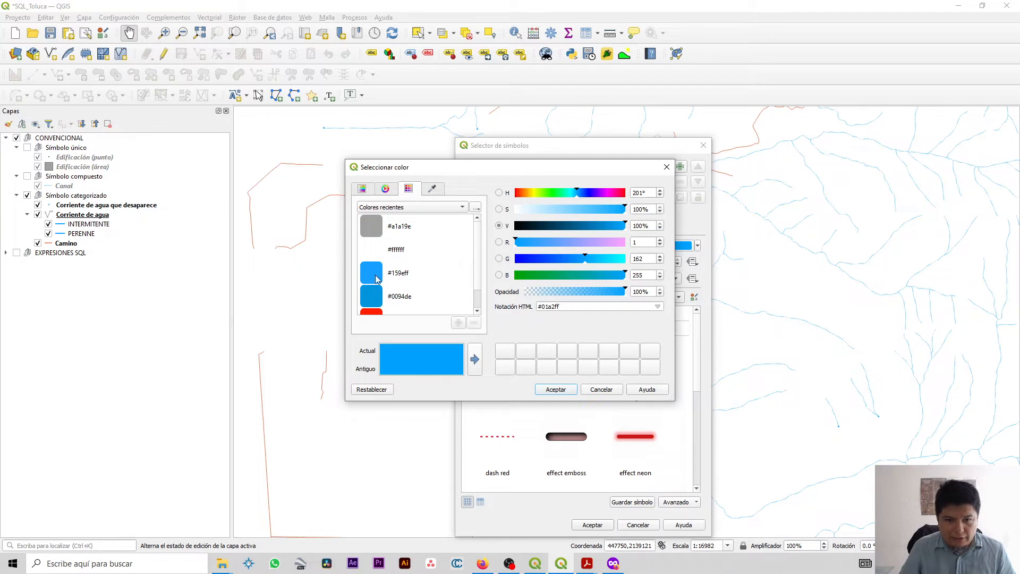
{"action": "left_click", "coordinate": [405, 274]}
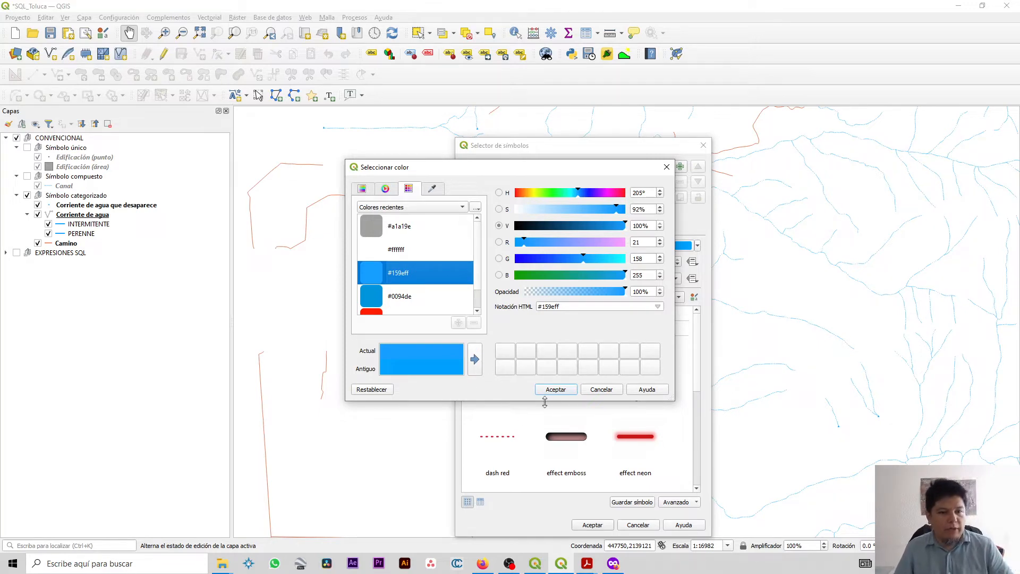
{"action": "key", "text": "Escape"}
{"action": "key", "text": "Escape"}
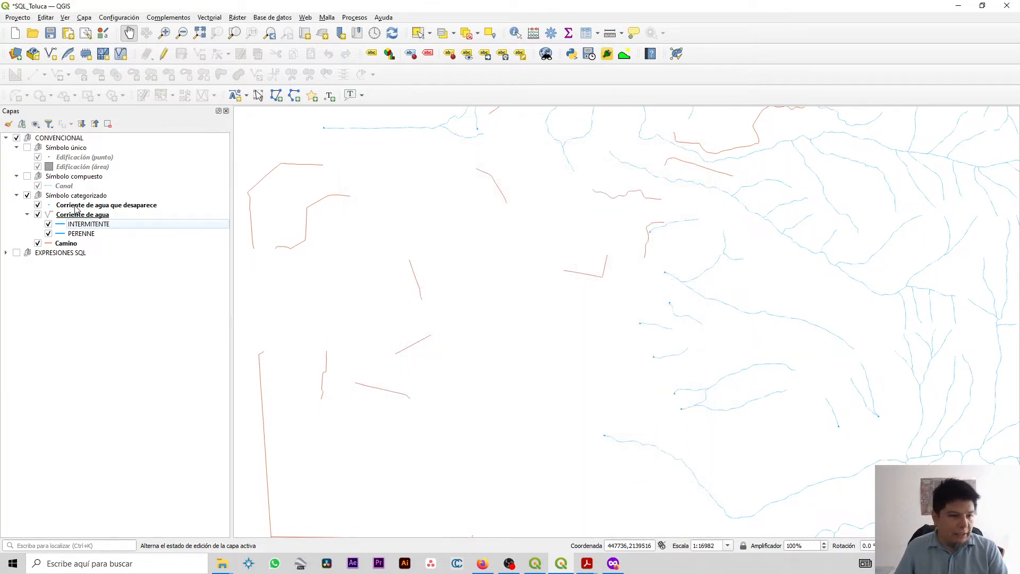
Step: Set the simple marker of the Corriente de agua que desaparece layer to a triangular shape with the Sin plumilla stroke style
{"action": "left_click", "coordinate": [75, 206]}
{"action": "double_click", "coordinate": [76, 208]}
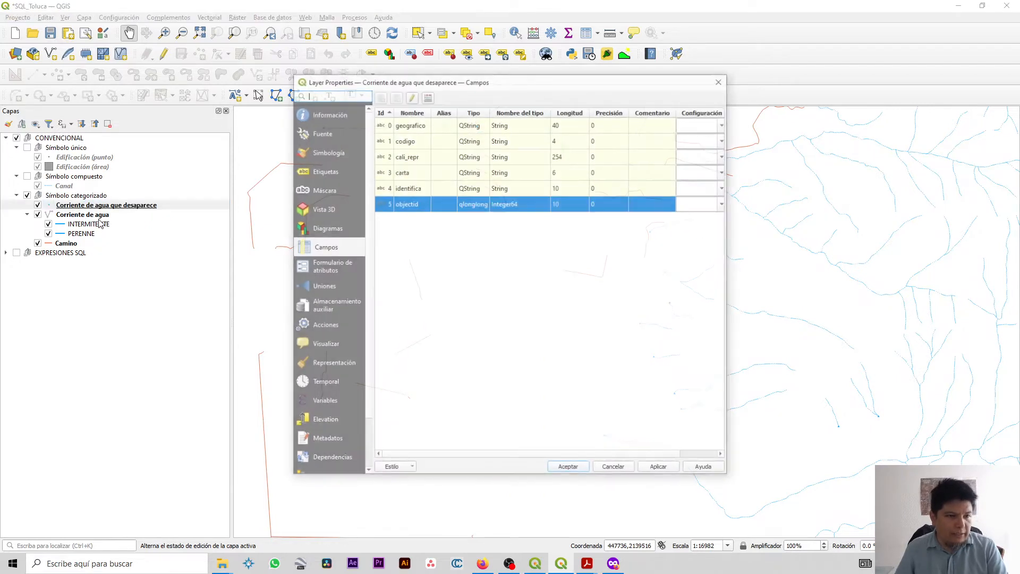
{"action": "left_click", "coordinate": [322, 170]}
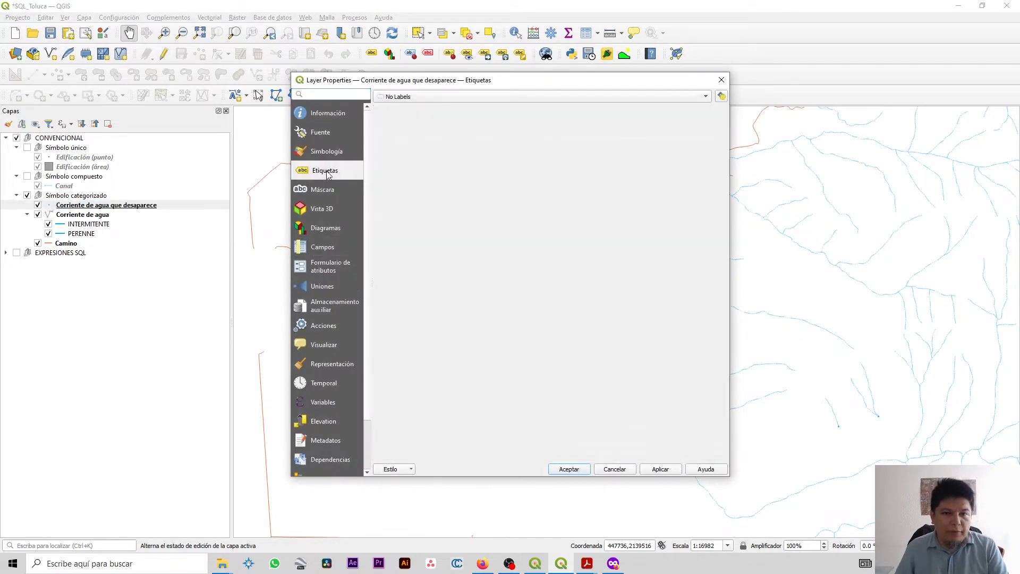
{"action": "left_click", "coordinate": [343, 151]}
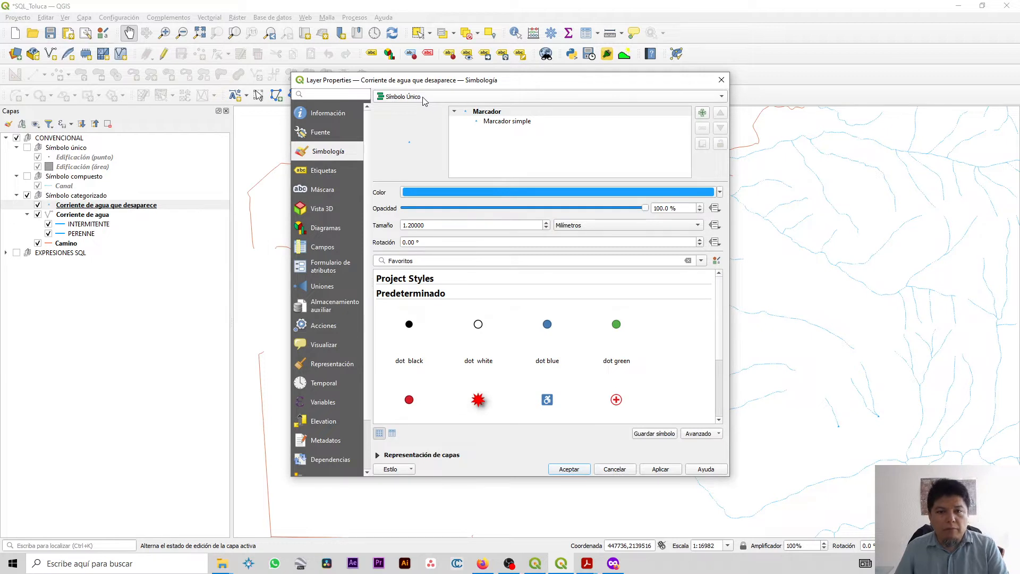
{"action": "left_click", "coordinate": [497, 115]}
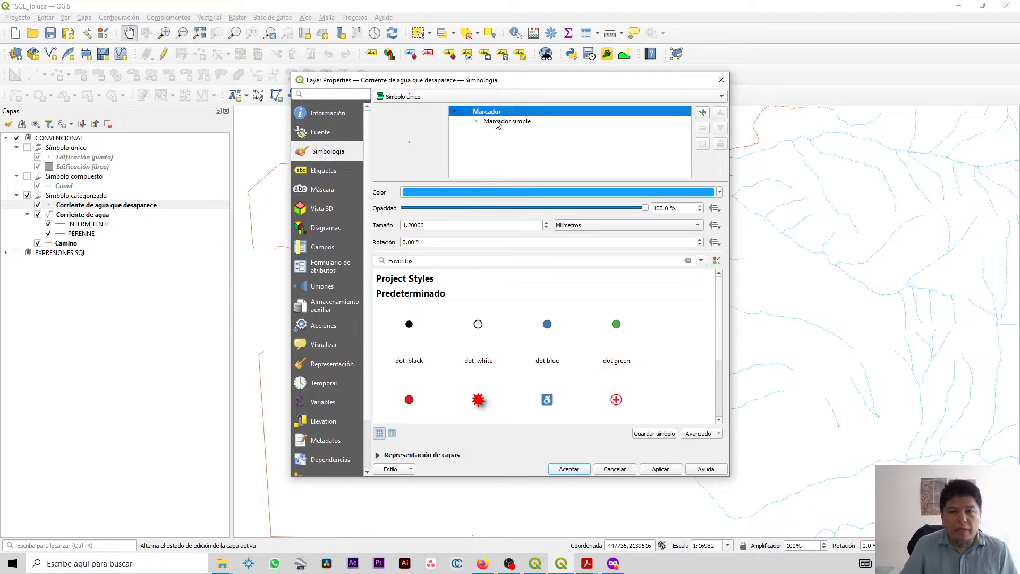
{"action": "left_click", "coordinate": [499, 123]}
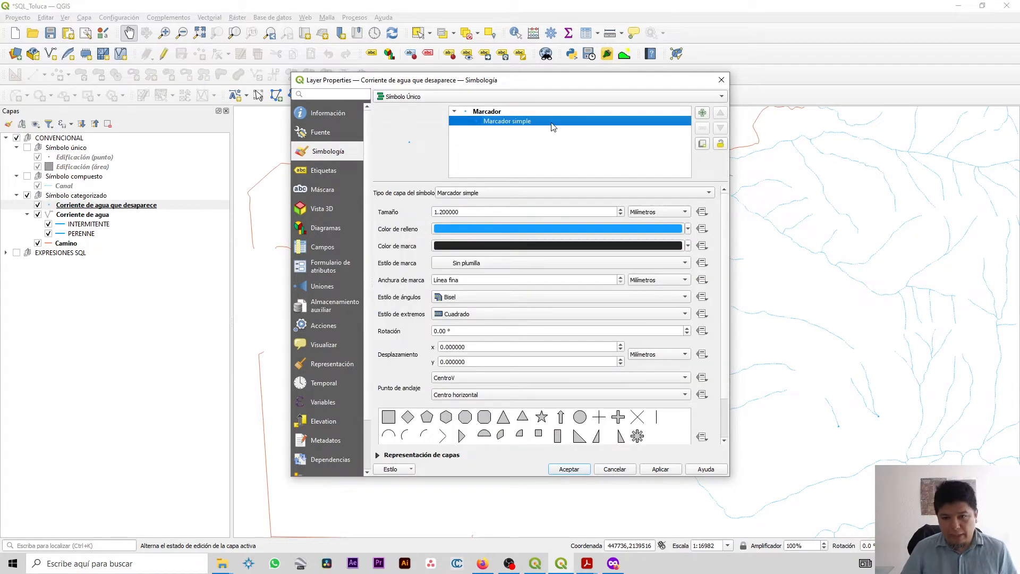
{"action": "left_click", "coordinate": [523, 419]}
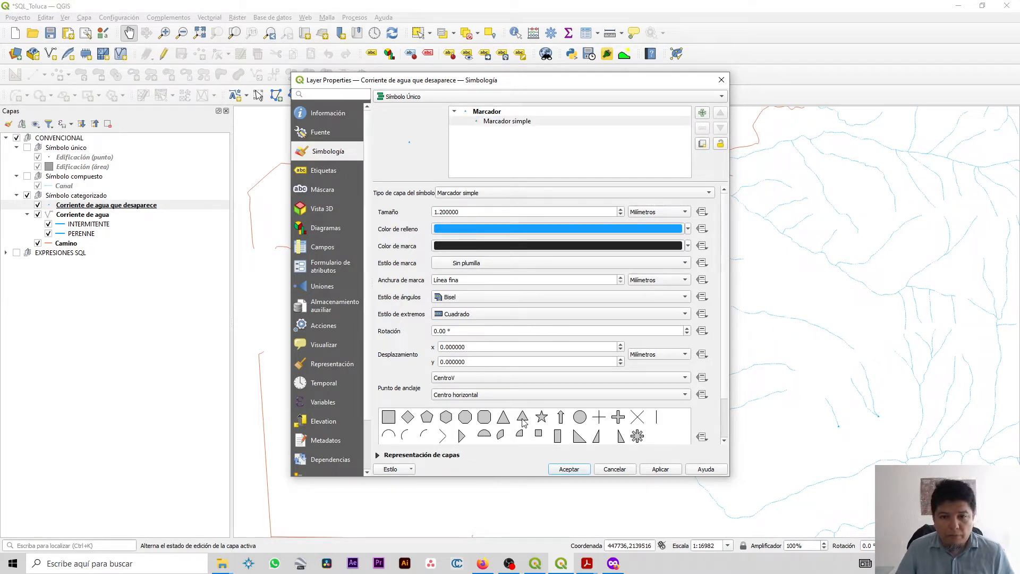
{"action": "left_click", "coordinate": [458, 263]}
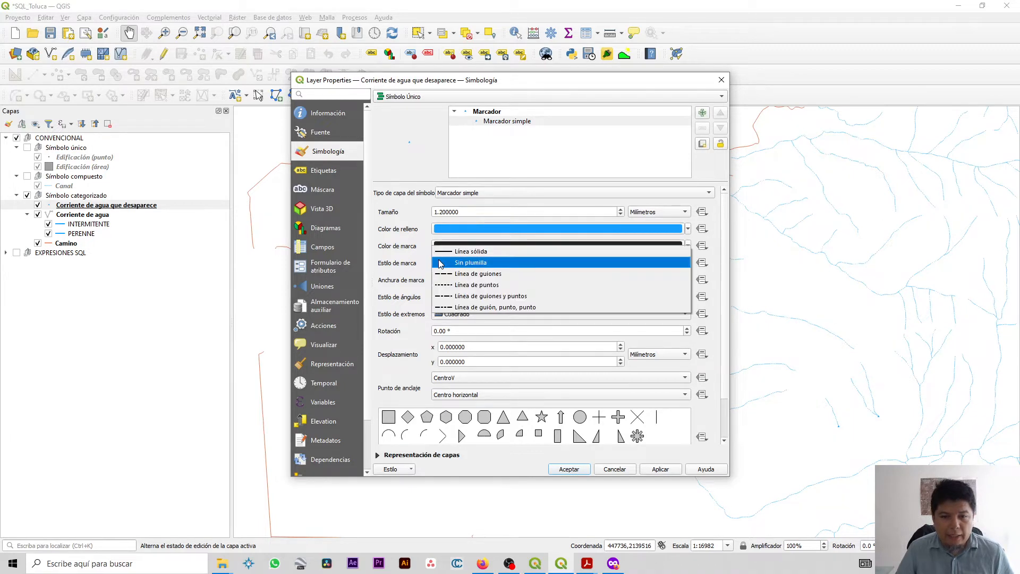
{"action": "left_click", "coordinate": [471, 263]}
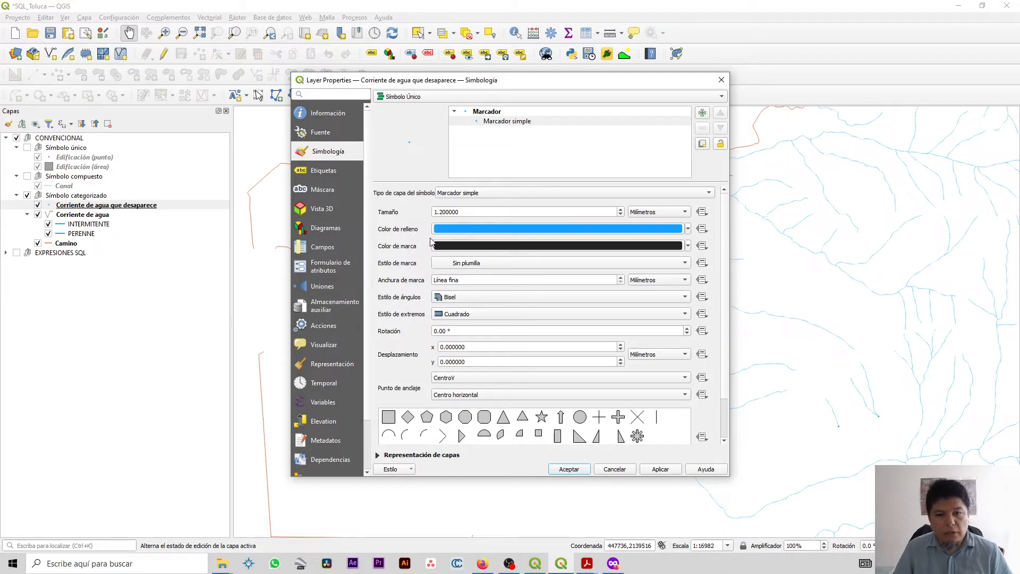
Step: Check the simple marker's fill color in the color selector against the recent colors
{"action": "left_click", "coordinate": [688, 228]}
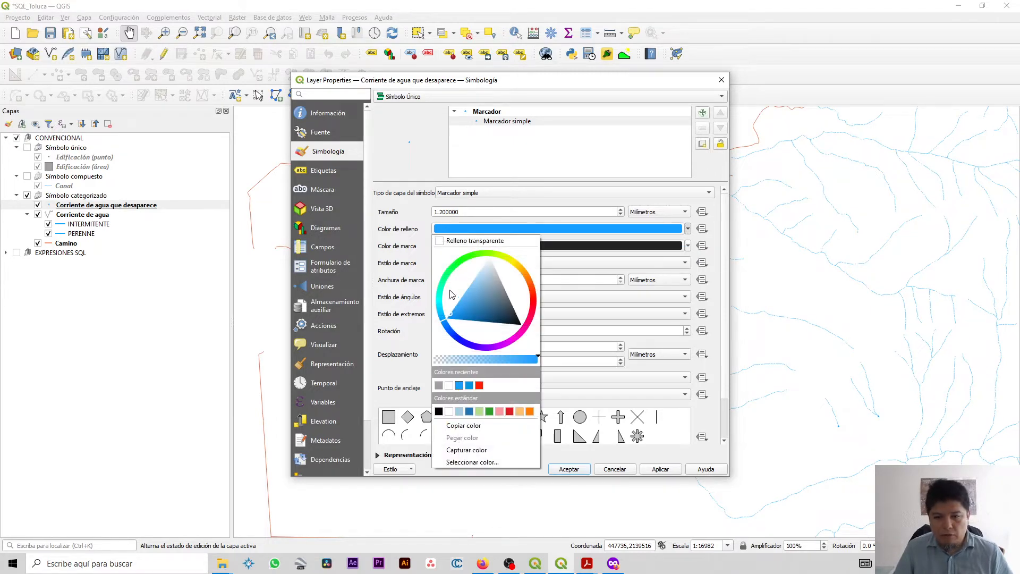
{"action": "left_click", "coordinate": [644, 228]}
{"action": "left_click", "coordinate": [645, 228]}
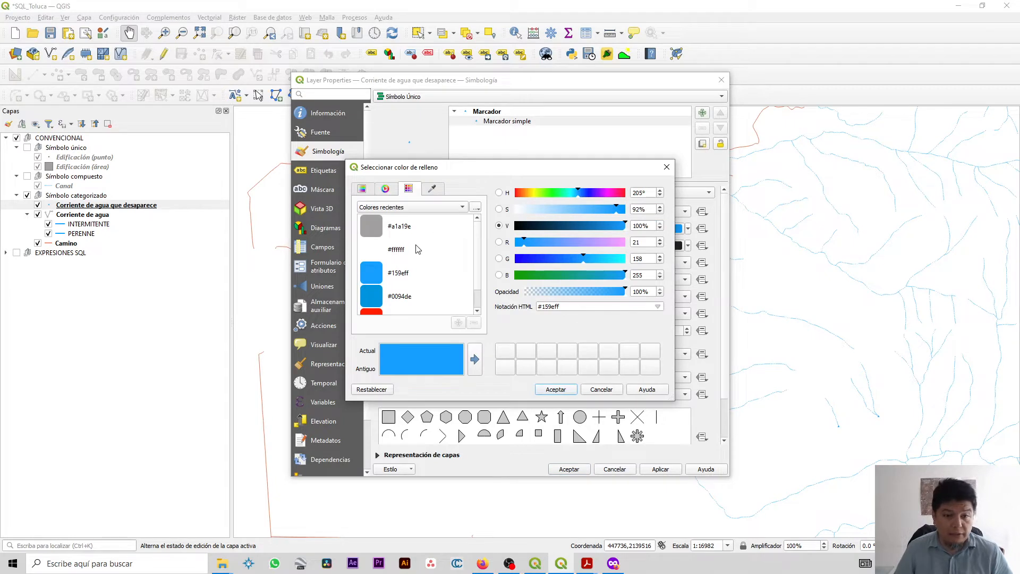
{"action": "left_click", "coordinate": [372, 280]}
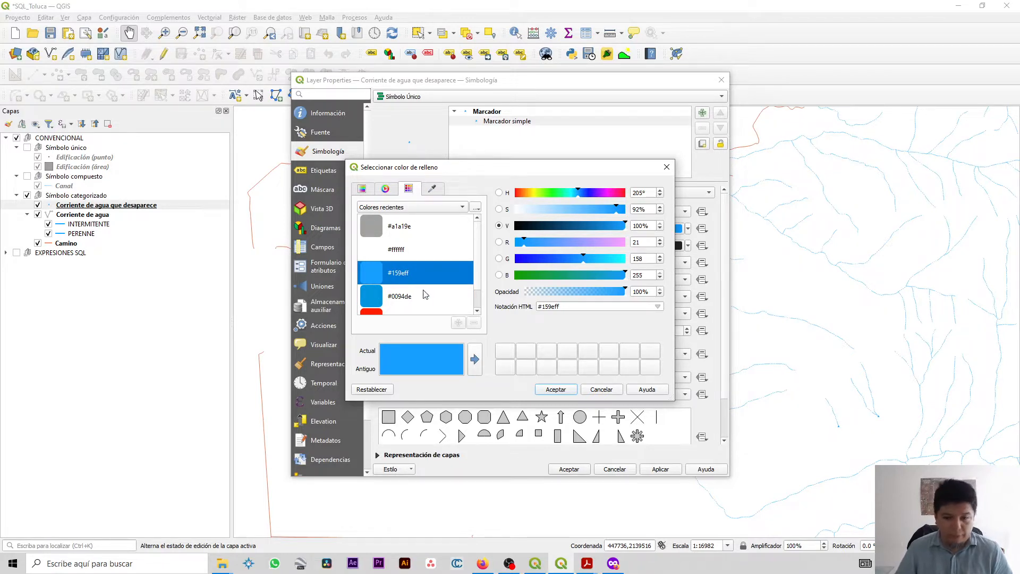
{"action": "left_click", "coordinate": [611, 391]}
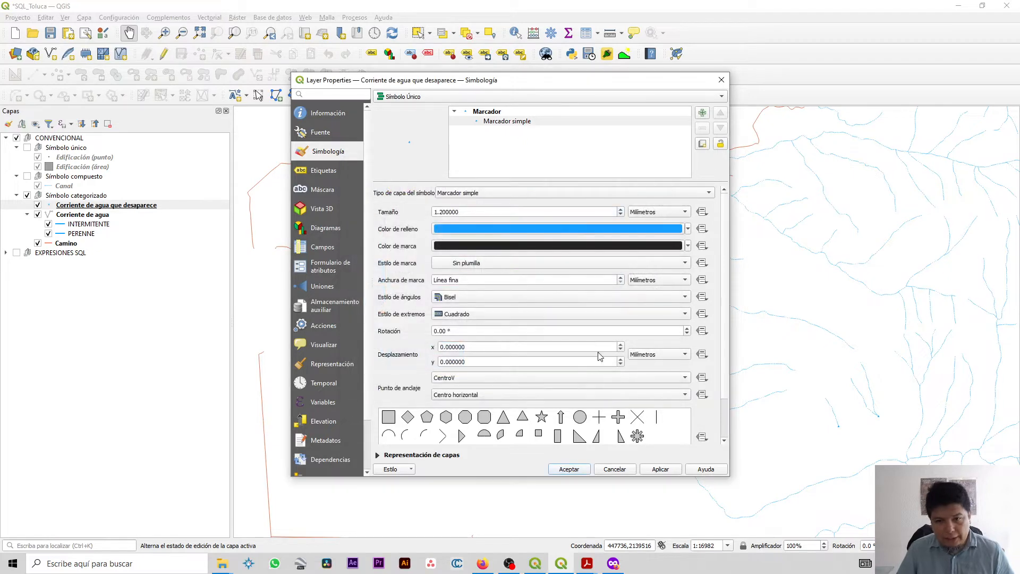
Step: Switch to parte1.pdf in Adobe Acrobat and examine the Corriente que Desaparece symbol specification on page 17 up close
{"action": "left_click", "coordinate": [586, 564]}
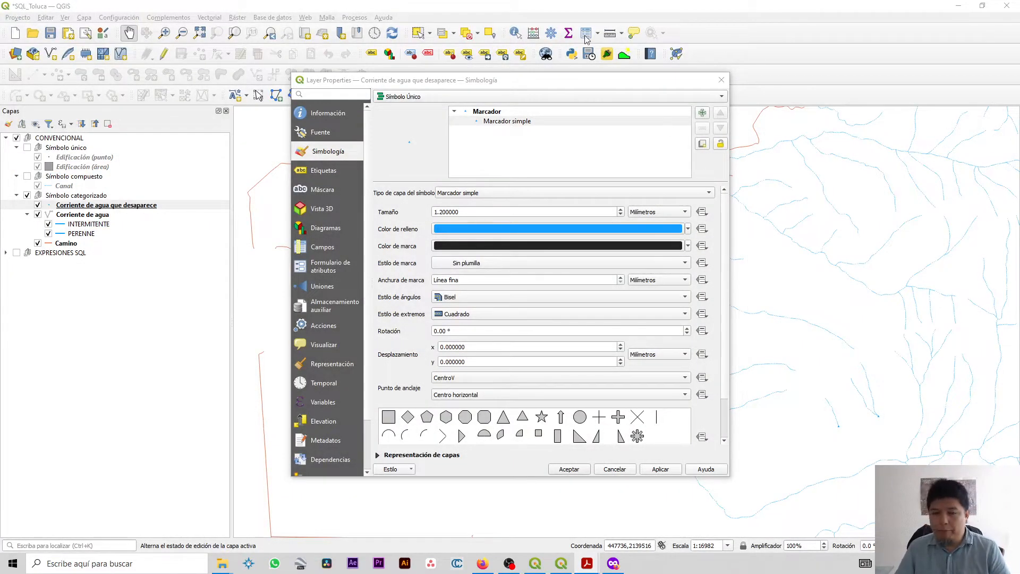
{"action": "key", "text": "alt+Tab"}
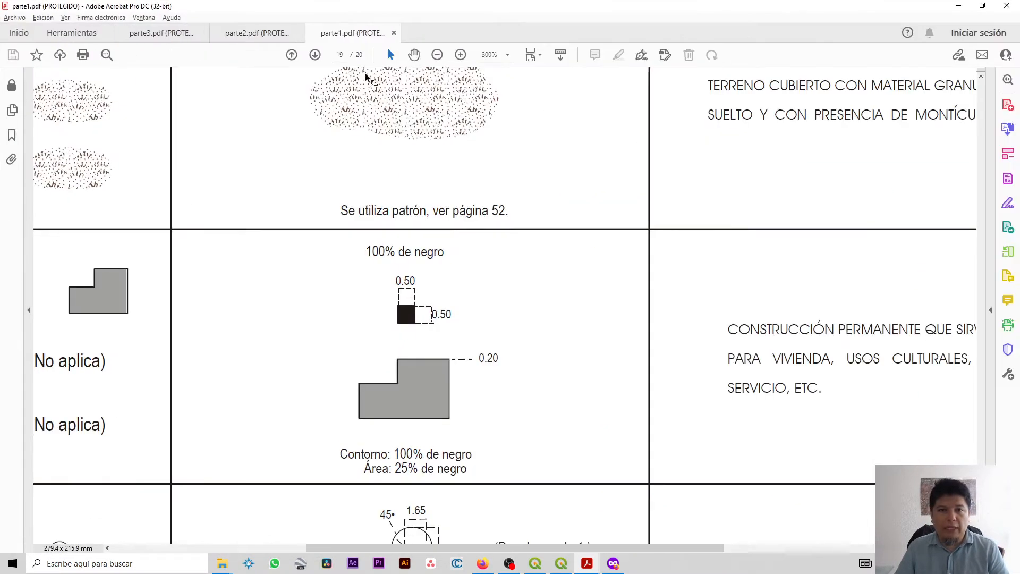
{"action": "key", "text": "ctrl+0"}
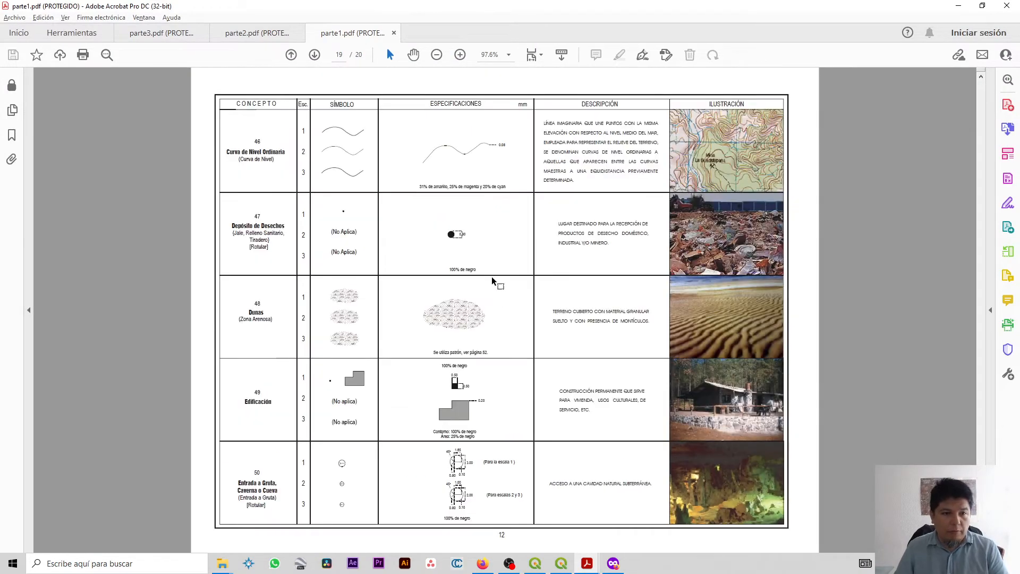
{"action": "scroll", "coordinate": [492, 278], "scroll_direction": "up", "scroll_amount": 4}
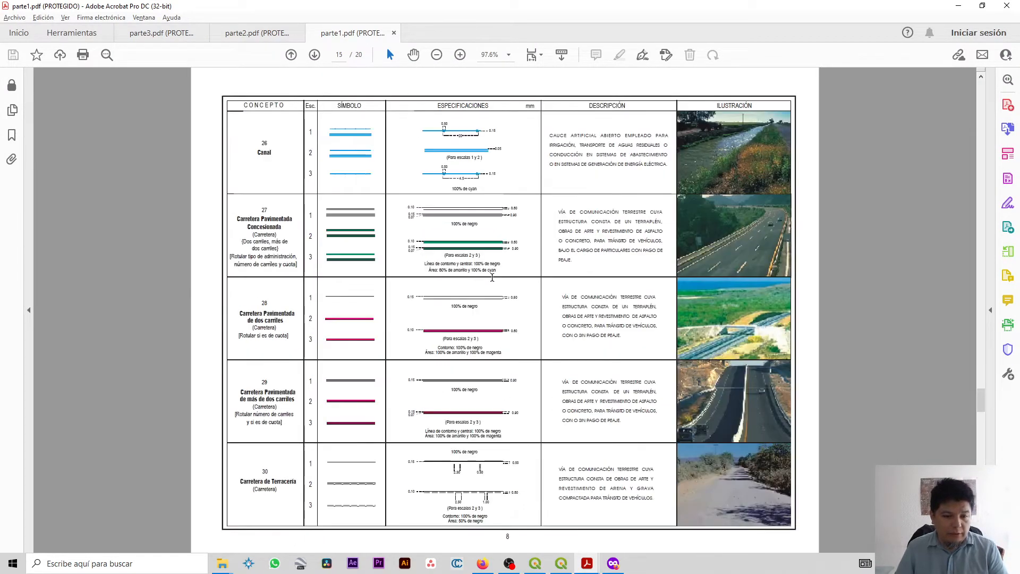
{"action": "scroll", "coordinate": [493, 276], "scroll_direction": "down", "scroll_amount": 1}
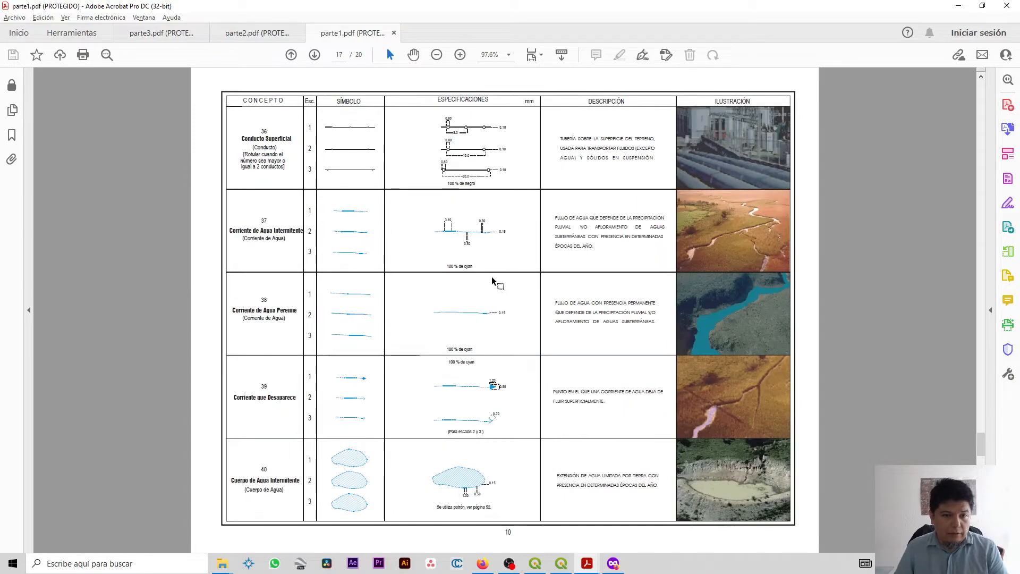
{"action": "scroll", "coordinate": [492, 276], "scroll_direction": "down", "scroll_amount": 1}
{"action": "scroll", "coordinate": [370, 389], "scroll_direction": "up", "scroll_amount": 1}
{"action": "scroll", "coordinate": [370, 389], "scroll_direction": "up", "scroll_amount": 7}
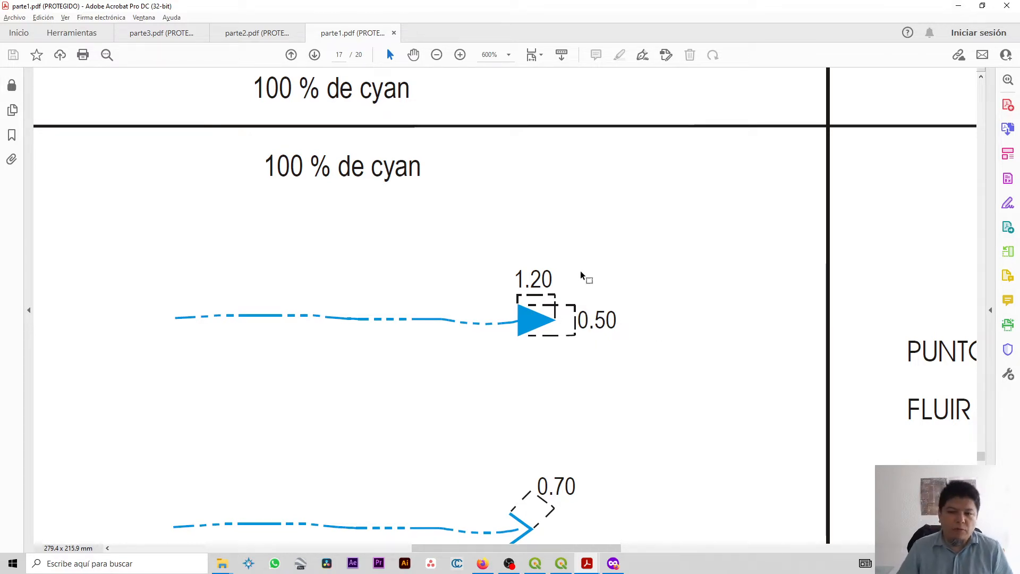
Step: Return to QGIS, check the simple marker's size, and accept the Corriente de agua que desaparece layer properties
{"action": "left_click", "coordinate": [958, 9]}
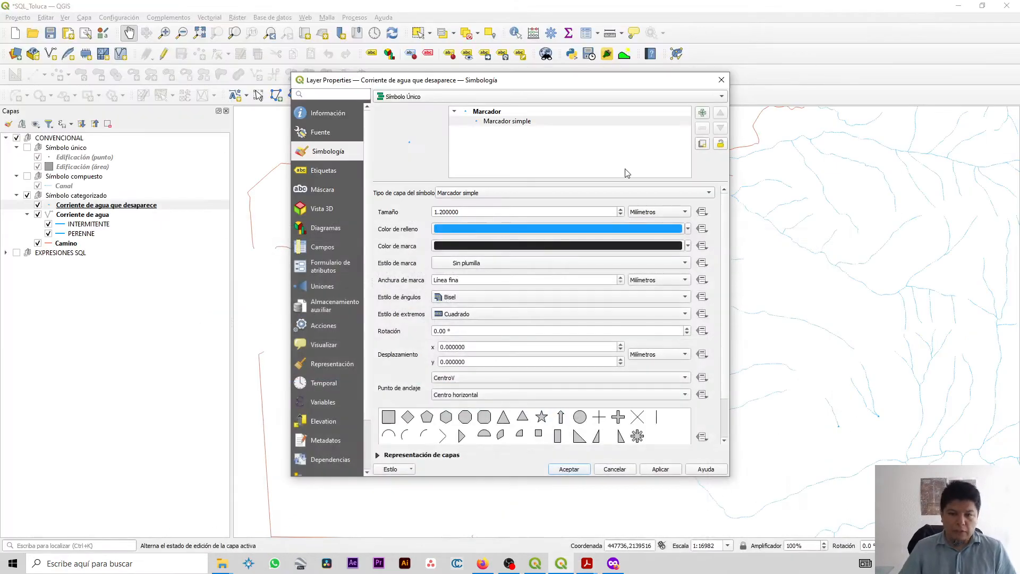
{"action": "double_click", "coordinate": [473, 212]}
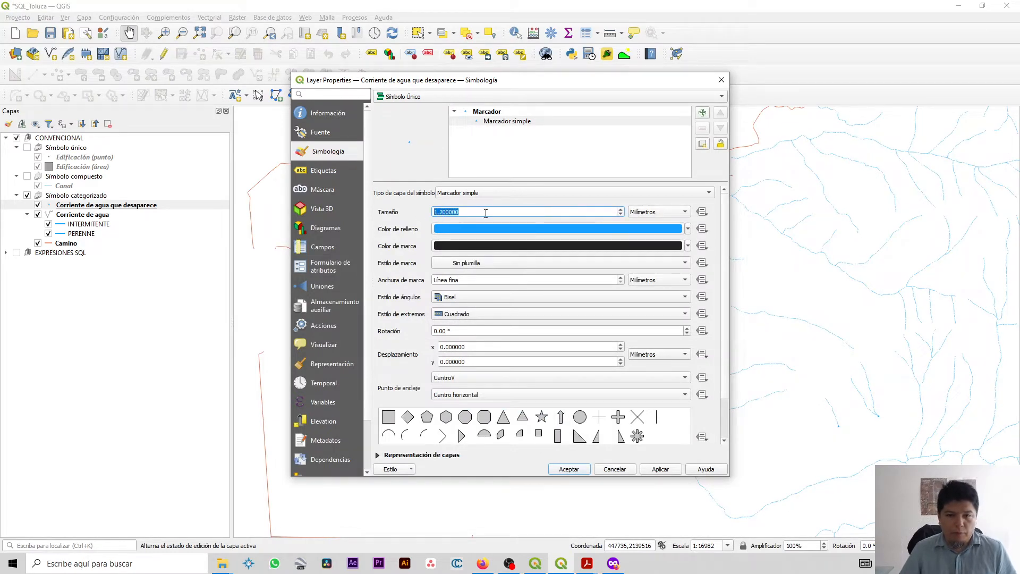
{"action": "left_click", "coordinate": [412, 217]}
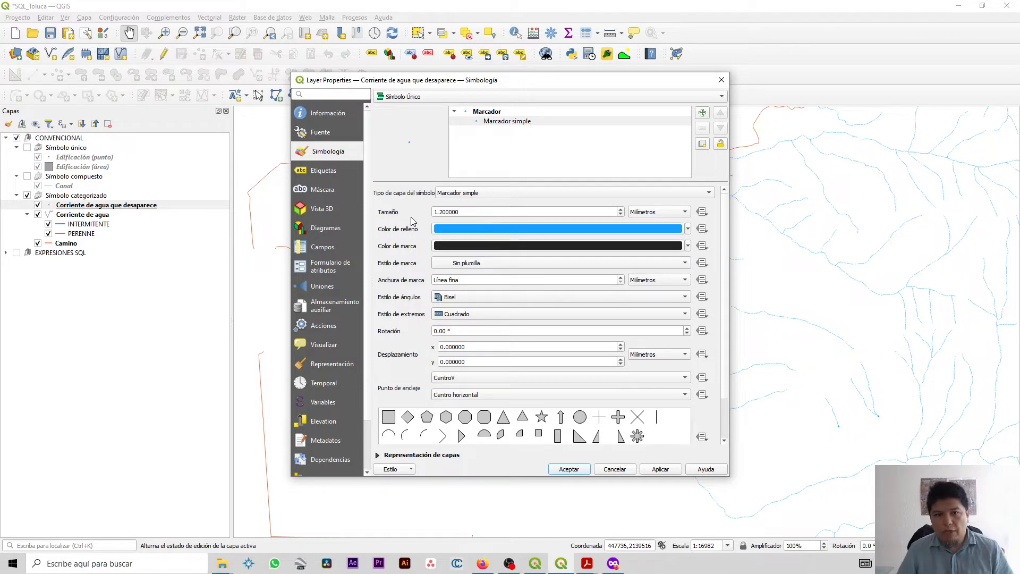
{"action": "left_click", "coordinate": [562, 469]}
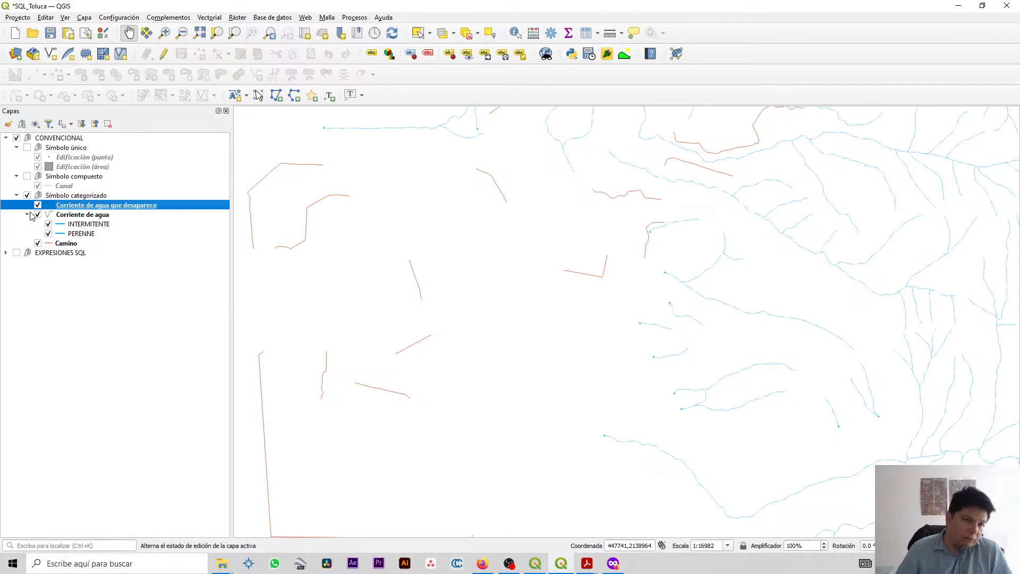
Step: Select the Camino layer under Símbolo categorizado and examine its lines across the full map extent
{"action": "left_click", "coordinate": [75, 245]}
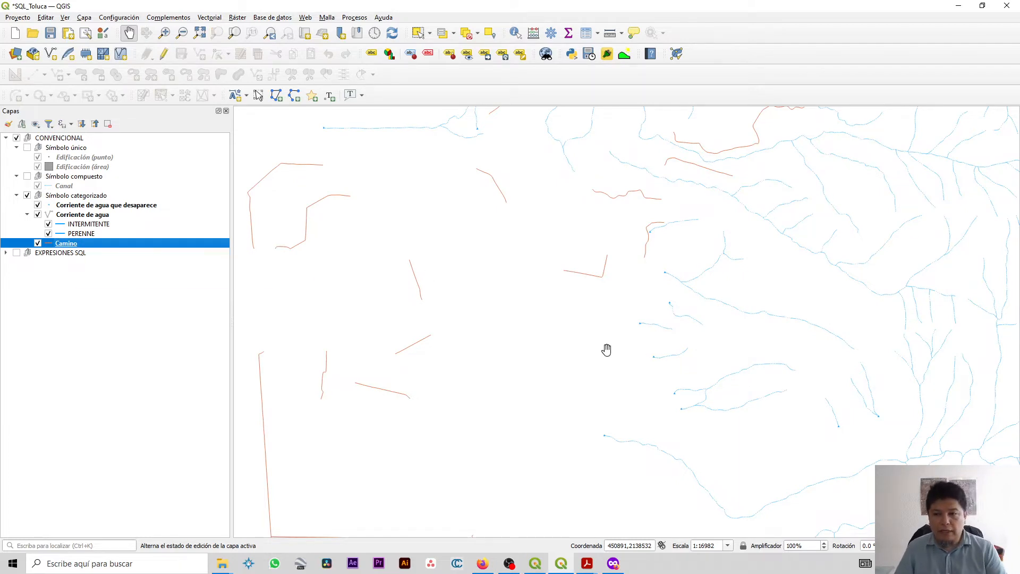
{"action": "scroll", "coordinate": [572, 344], "scroll_direction": "down", "scroll_amount": 2}
{"action": "scroll", "coordinate": [570, 342], "scroll_direction": "down", "scroll_amount": 1}
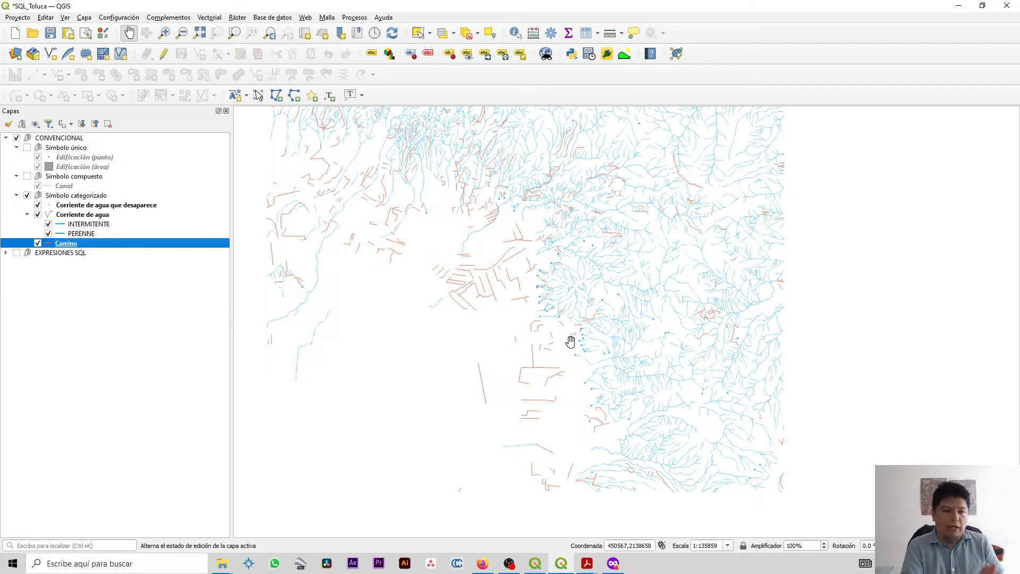
{"action": "left_click", "coordinate": [200, 33]}
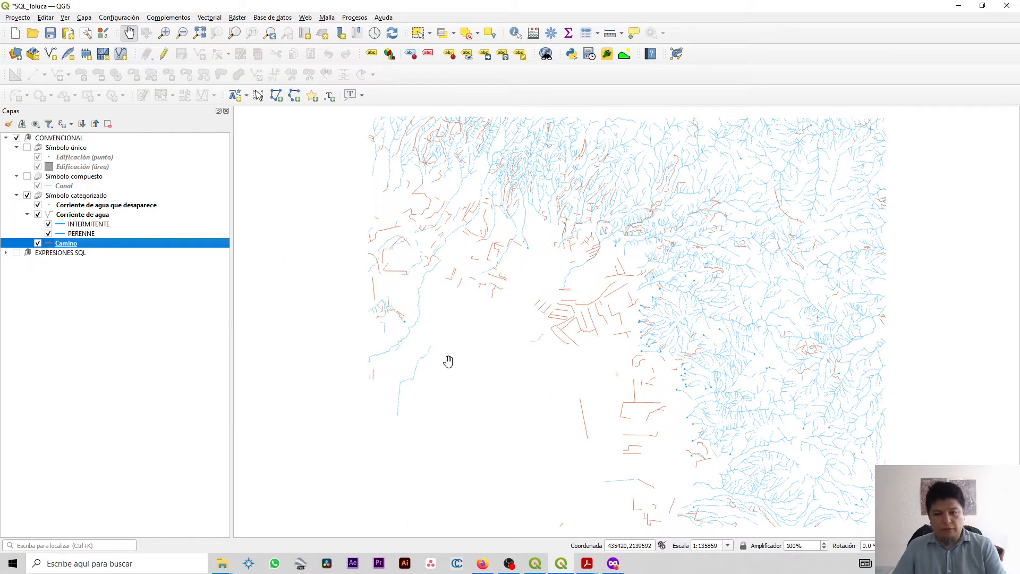
Step: Switch to the G13A41_Macias project and copy all style categories from the Camino layer under VÍAS DE COMUNICACIÓN
{"action": "left_click", "coordinate": [535, 564]}
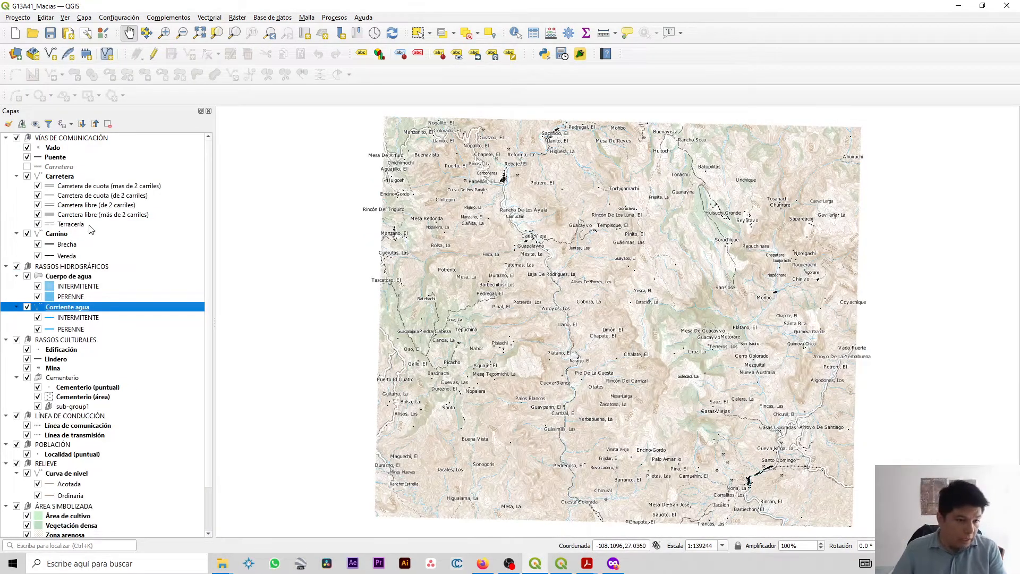
{"action": "left_click", "coordinate": [60, 235]}
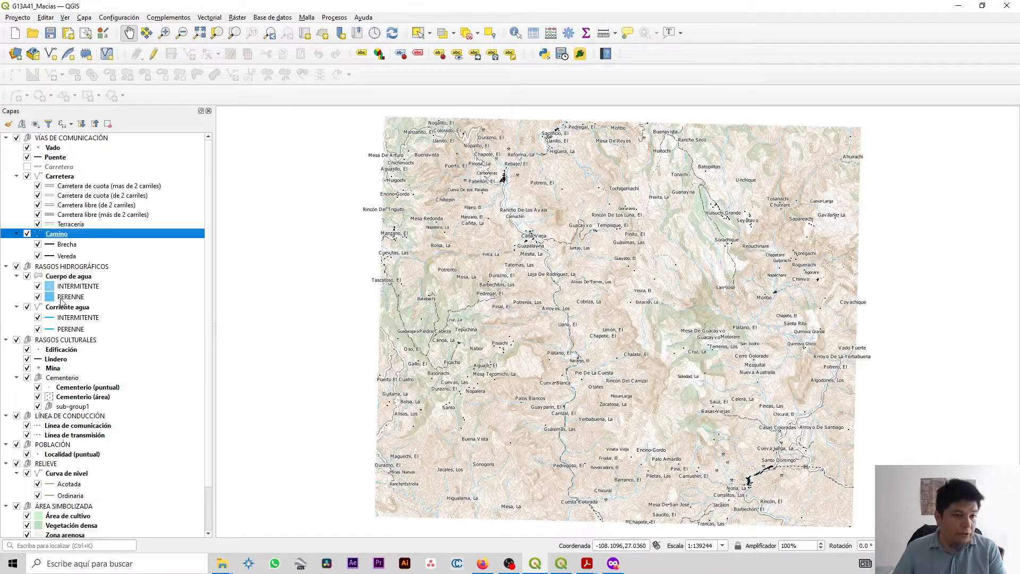
{"action": "left_click", "coordinate": [77, 256]}
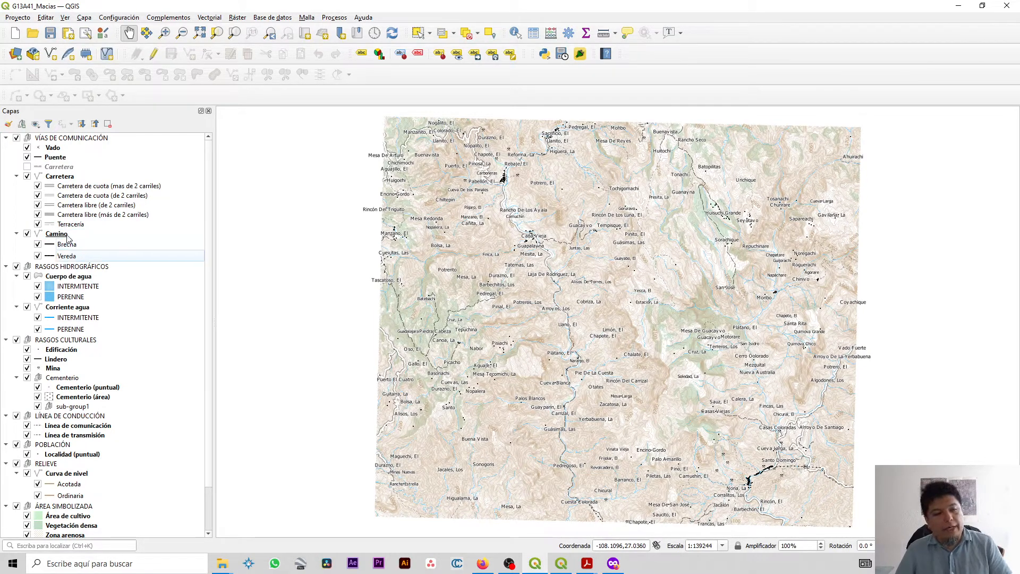
{"action": "right_click", "coordinate": [68, 236]}
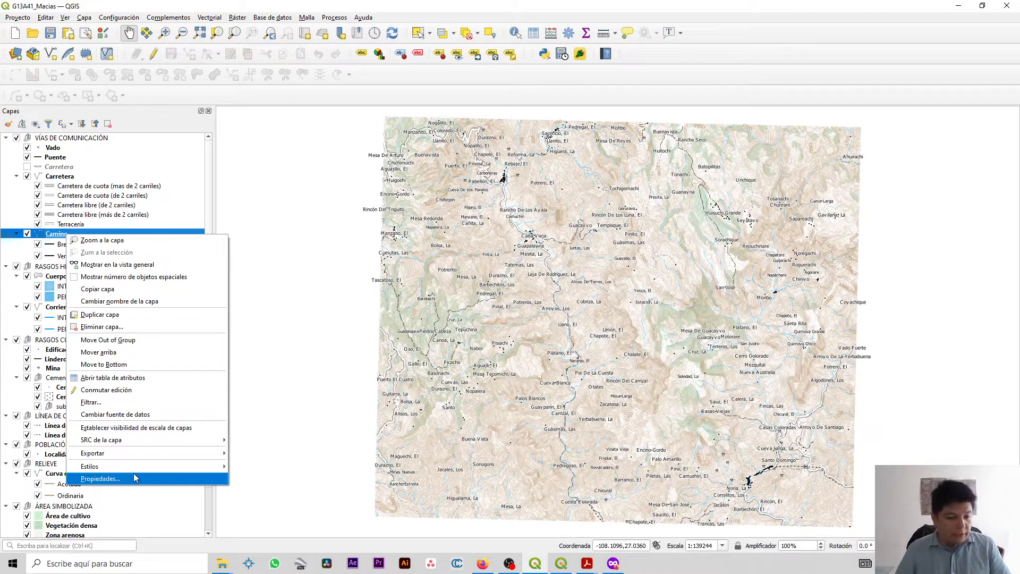
{"action": "mouse_move", "coordinate": [137, 467]}
{"action": "mouse_move", "coordinate": [262, 470]}
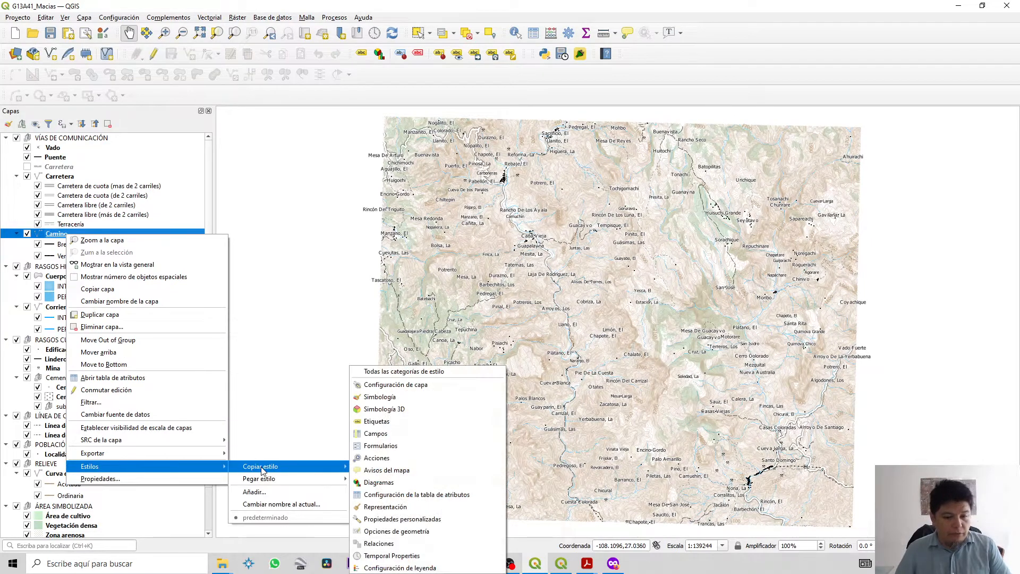
{"action": "left_click", "coordinate": [399, 372]}
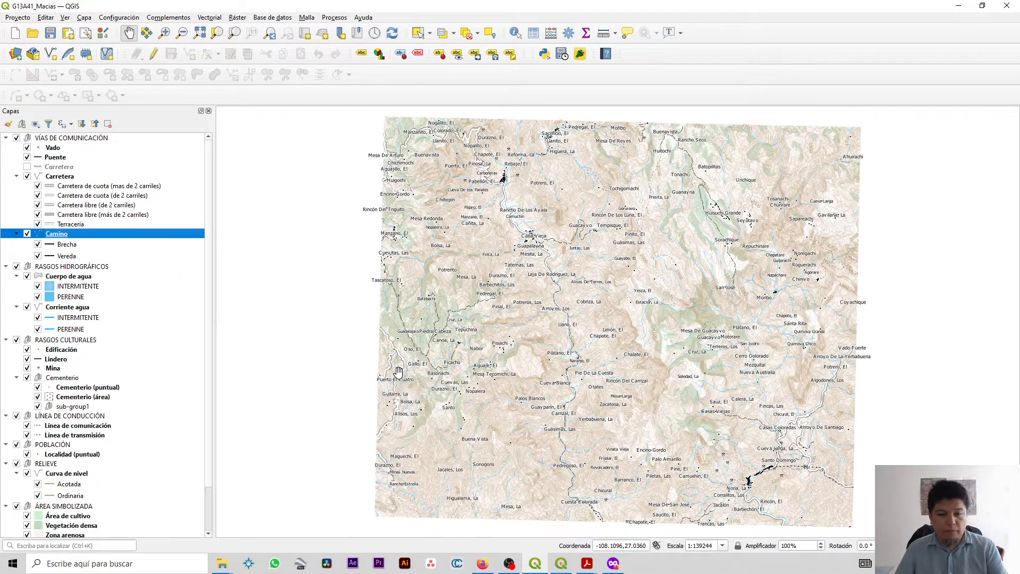
Step: Return to the SQL_Toluca project and paste all style categories onto the Camino layer under Símbolo categorizado
{"action": "key", "text": "alt+Tab"}
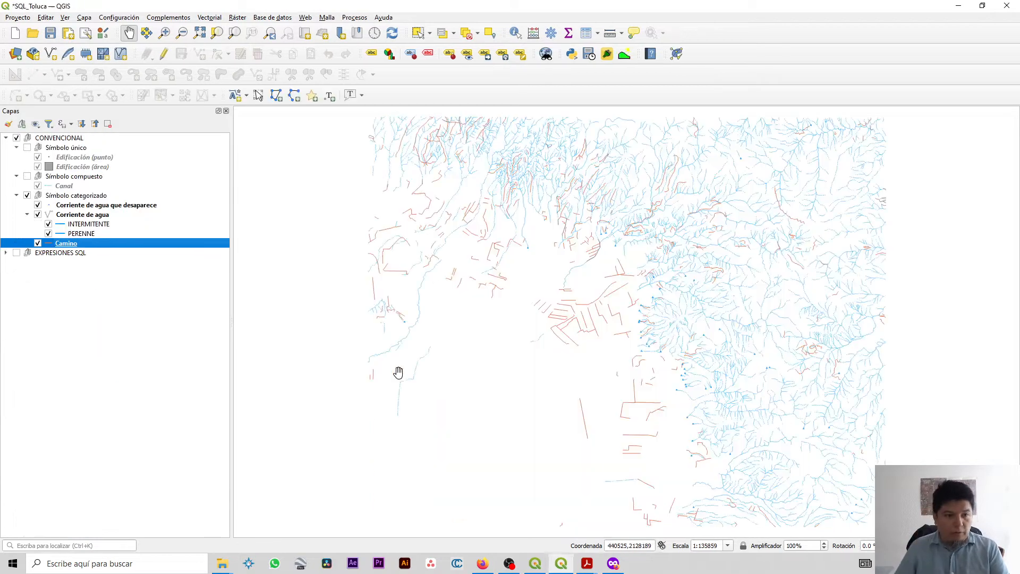
{"action": "right_click", "coordinate": [60, 243]}
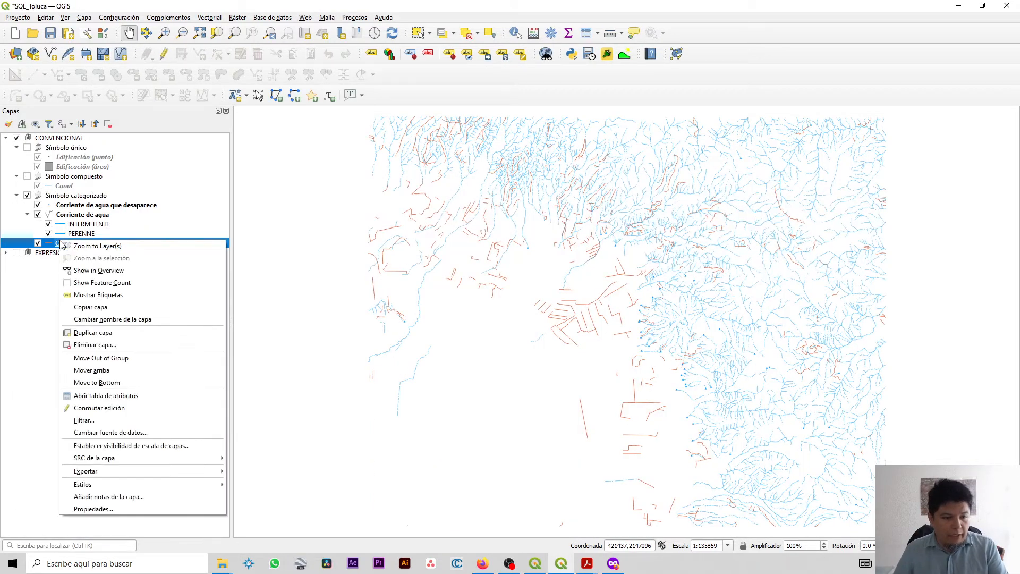
{"action": "mouse_move", "coordinate": [113, 474]}
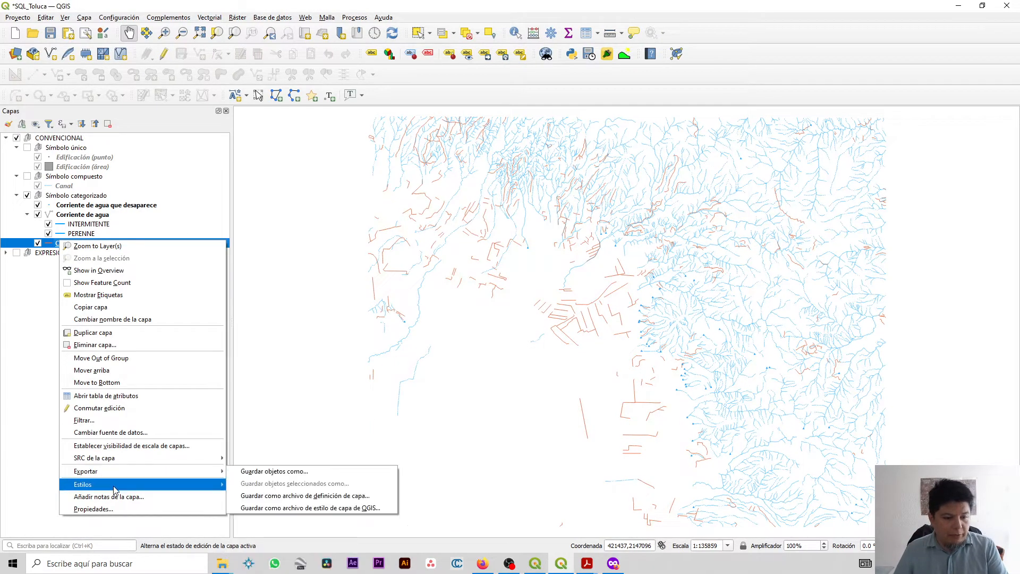
{"action": "mouse_move", "coordinate": [316, 346]}
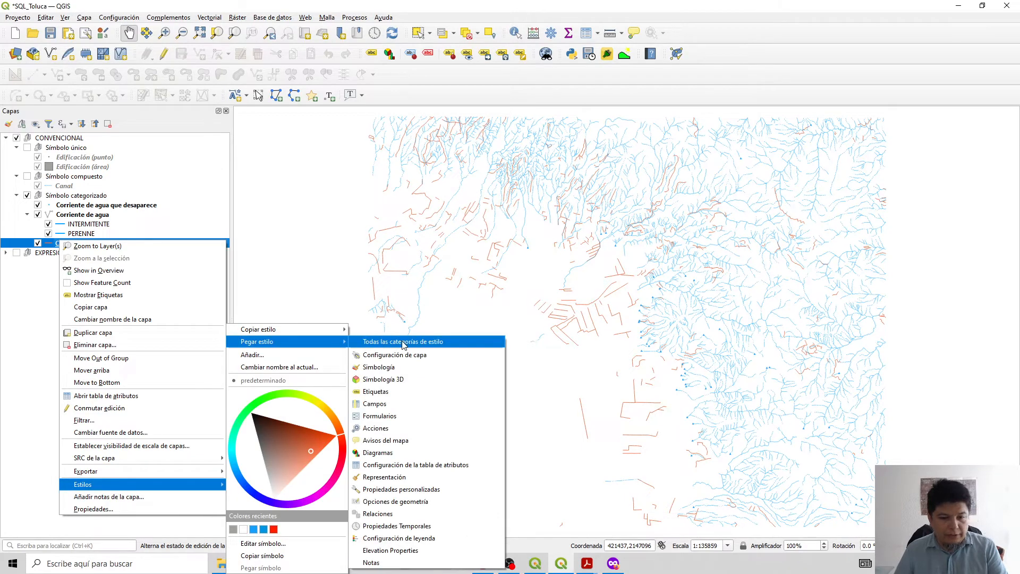
{"action": "left_click", "coordinate": [404, 343]}
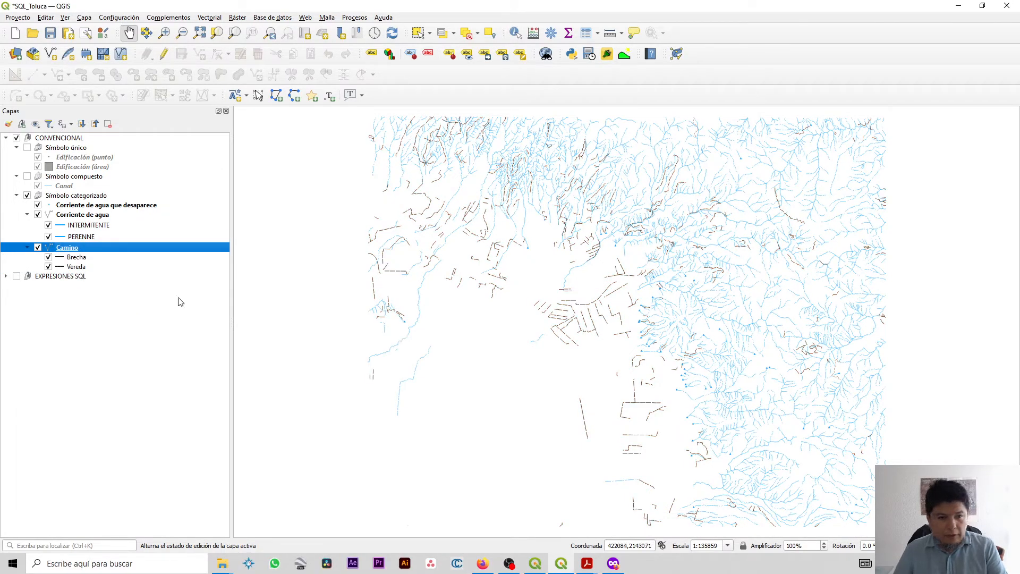
Step: Inspect the line symbol settings of the Camino layer's Brecha and Vereda categories without changing them
{"action": "left_click", "coordinate": [75, 258]}
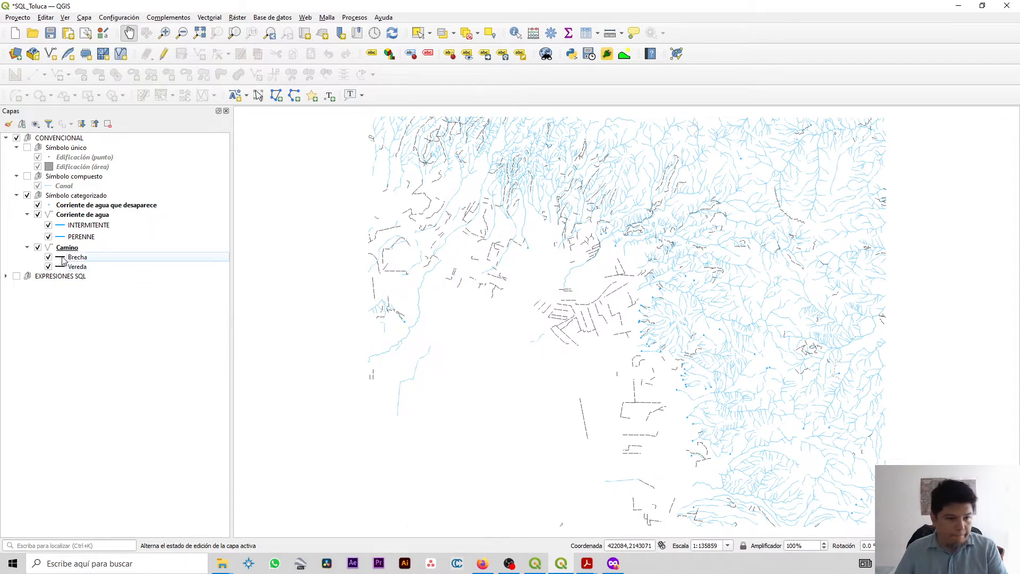
{"action": "double_click", "coordinate": [61, 258]}
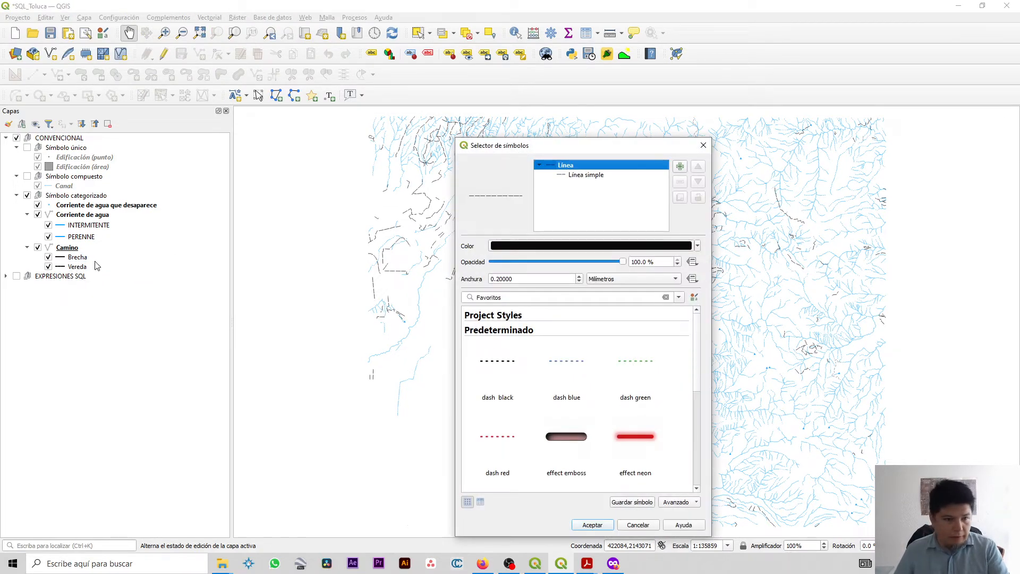
{"action": "left_click", "coordinate": [75, 267]}
{"action": "double_click", "coordinate": [62, 268]}
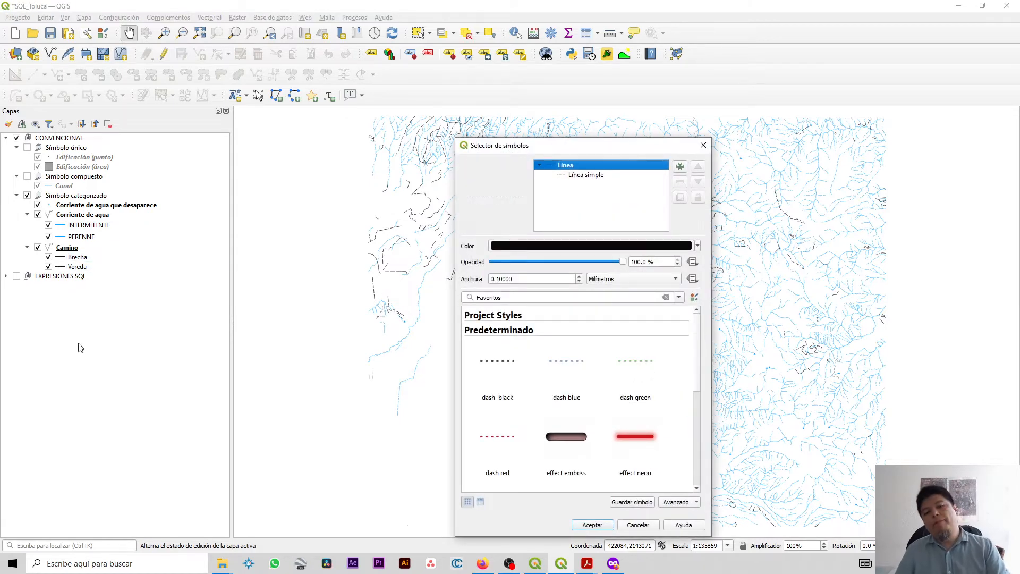
{"action": "key", "text": "Escape"}
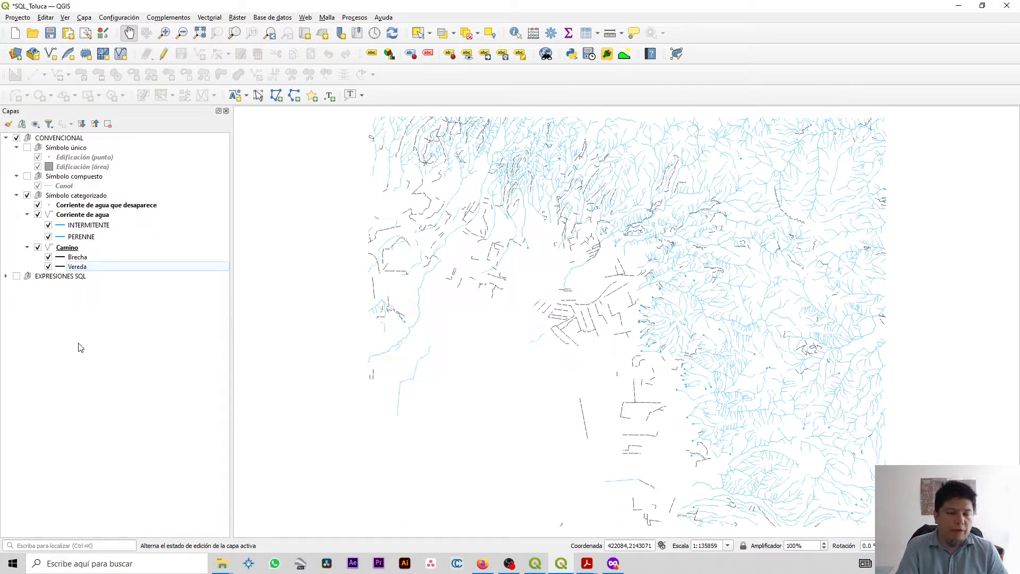
Step: Switch to the G13A41_Macias project and review the Cementerio and LÍNEA DE CONDUCCIÓN layers
{"action": "left_click", "coordinate": [535, 564]}
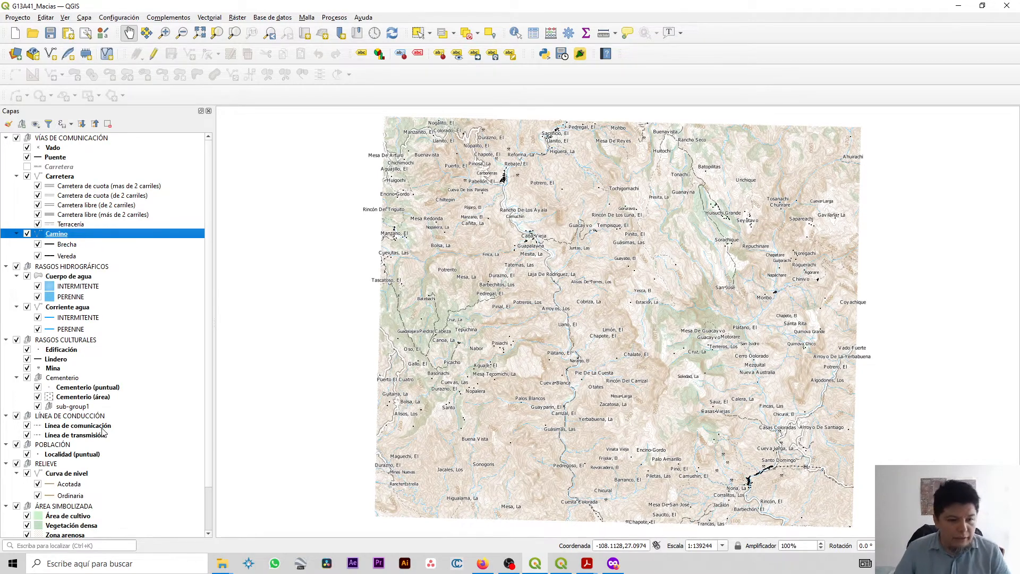
{"action": "left_click", "coordinate": [86, 398]}
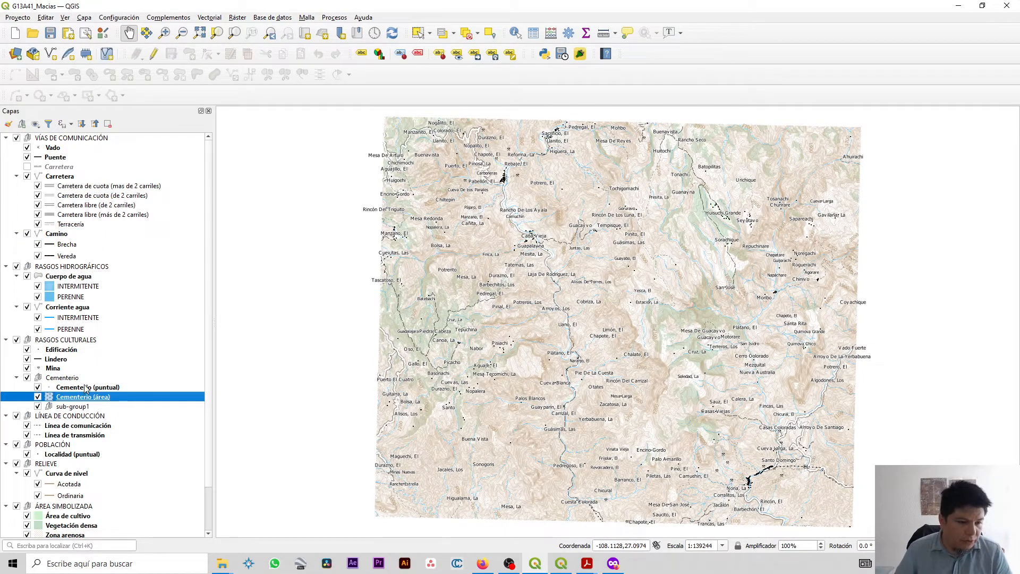
{"action": "left_click", "coordinate": [85, 388]}
{"action": "left_click", "coordinate": [84, 398]}
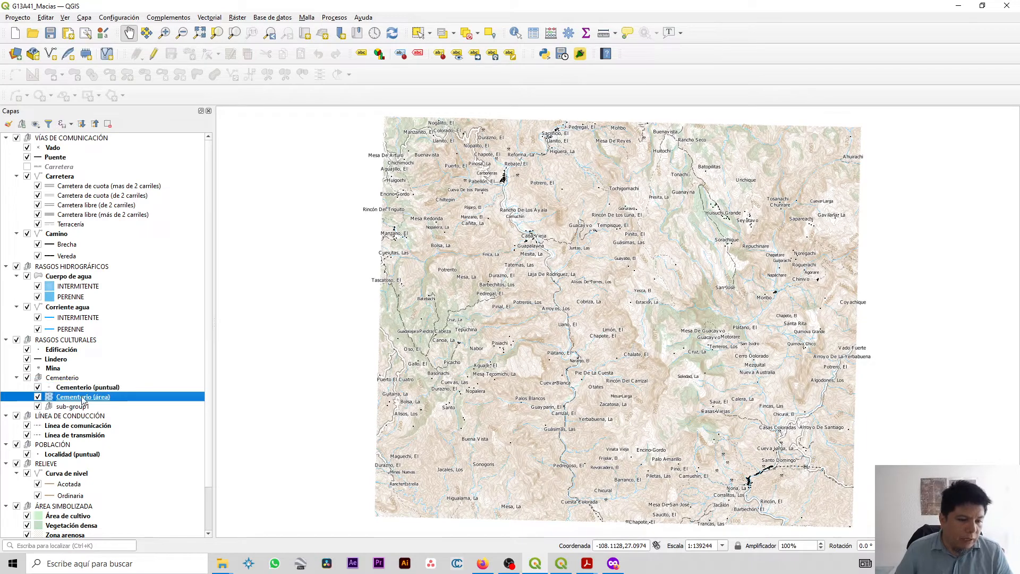
{"action": "left_click", "coordinate": [57, 428]}
{"action": "left_click", "coordinate": [58, 436]}
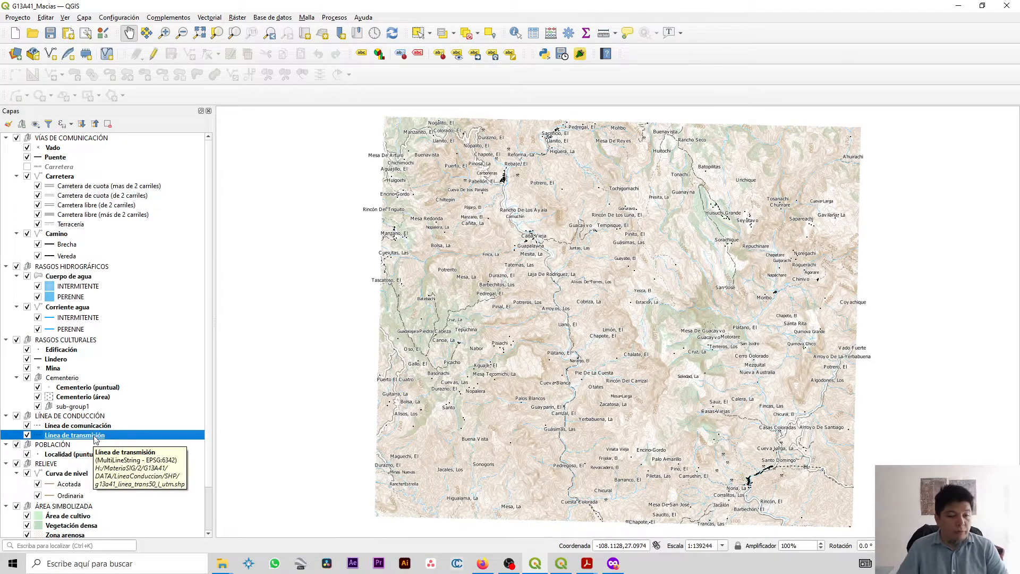
{"action": "left_click", "coordinate": [86, 417]}
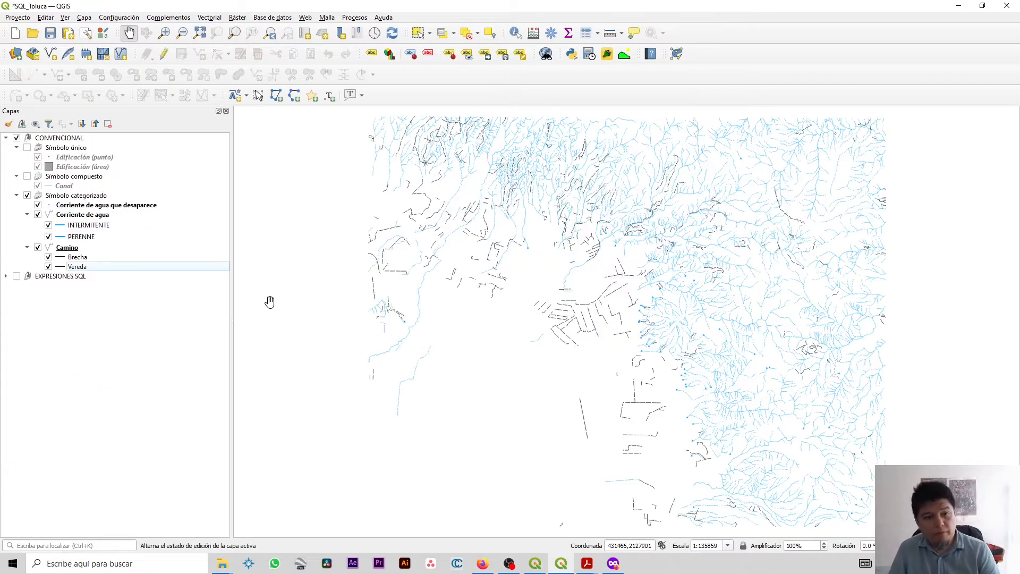
Step: In SQL_Toluca, show the Símbolo compuesto and Símbolo único groups and expand the EXPRESIONES SQL group
{"action": "left_click", "coordinate": [27, 176]}
{"action": "left_click", "coordinate": [28, 148]}
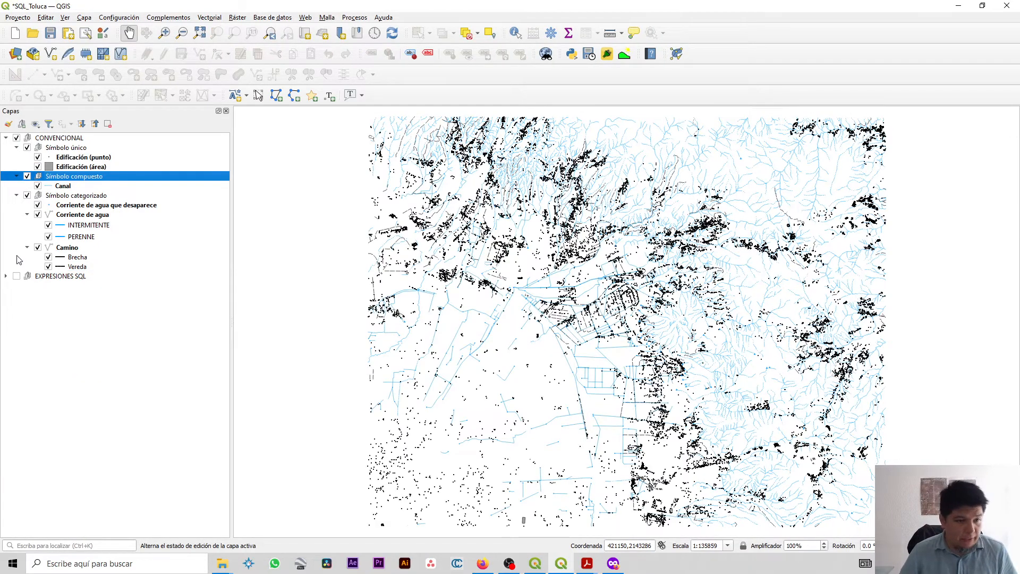
{"action": "left_click", "coordinate": [6, 276]}
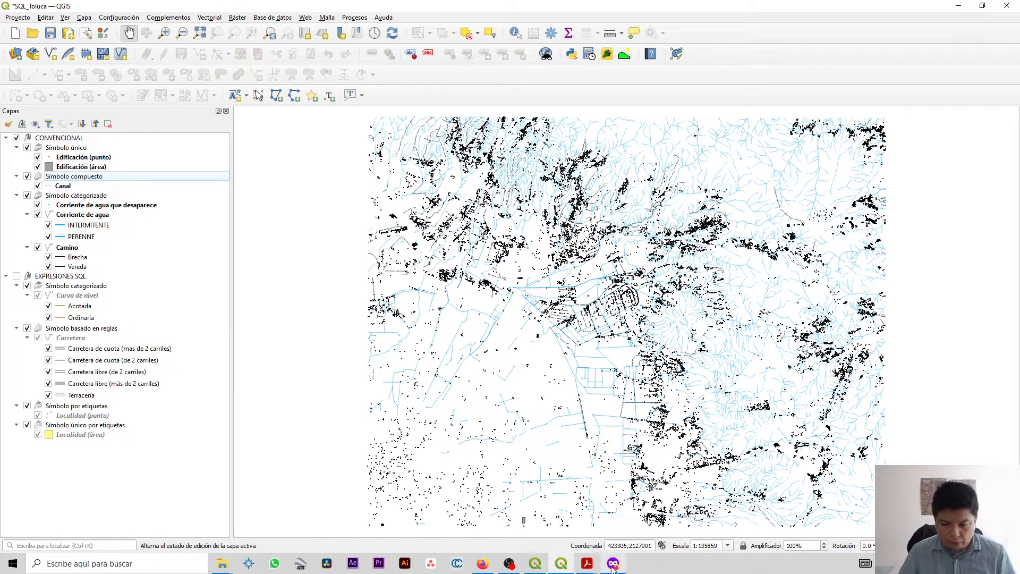
Step: Switch to Firefox and examine the E14A38 Toluca dataset on Datos Abiertos, the Mapa Digital de México index, and INEGI's 2019 edition page
{"action": "left_click", "coordinate": [481, 567]}
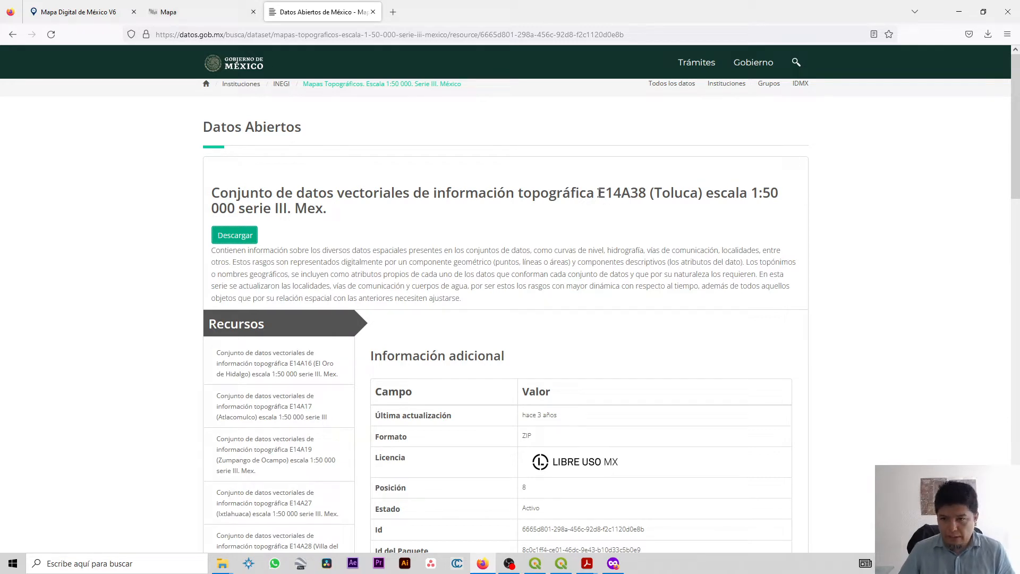
{"action": "left_click_drag", "start_coordinate": [599, 193], "coordinate": [645, 195]}
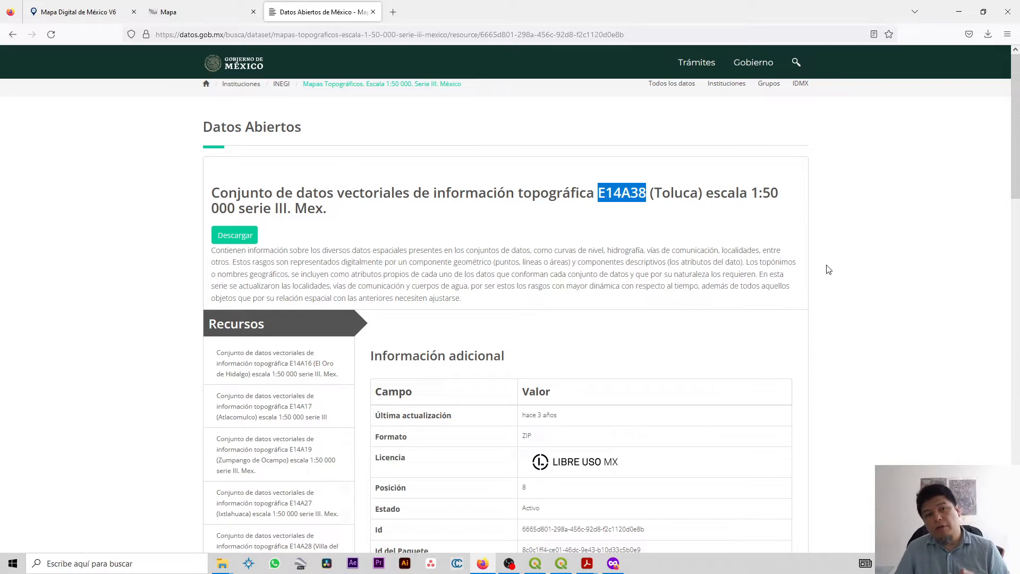
{"action": "left_click", "coordinate": [97, 12]}
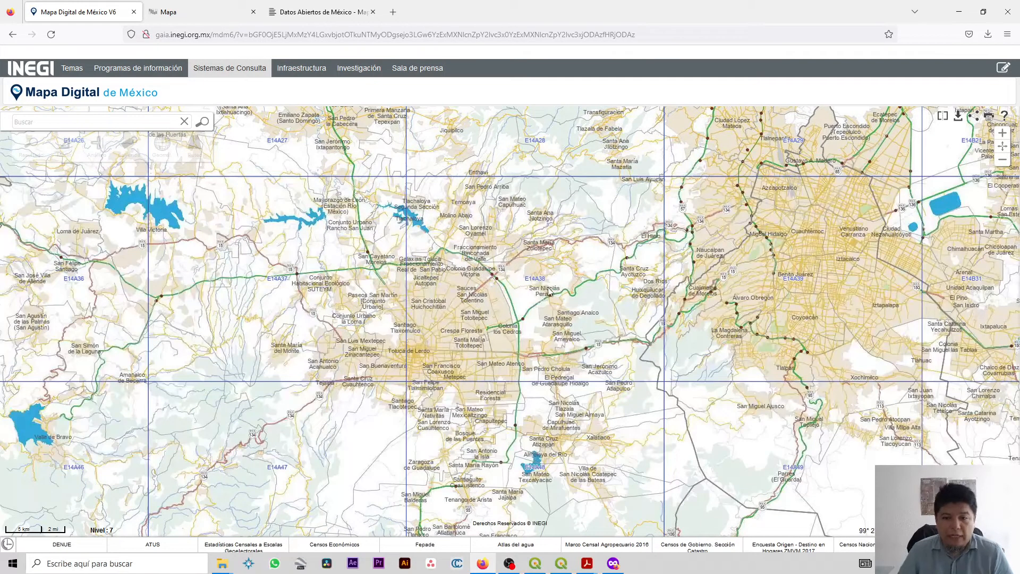
{"action": "left_click", "coordinate": [306, 12]}
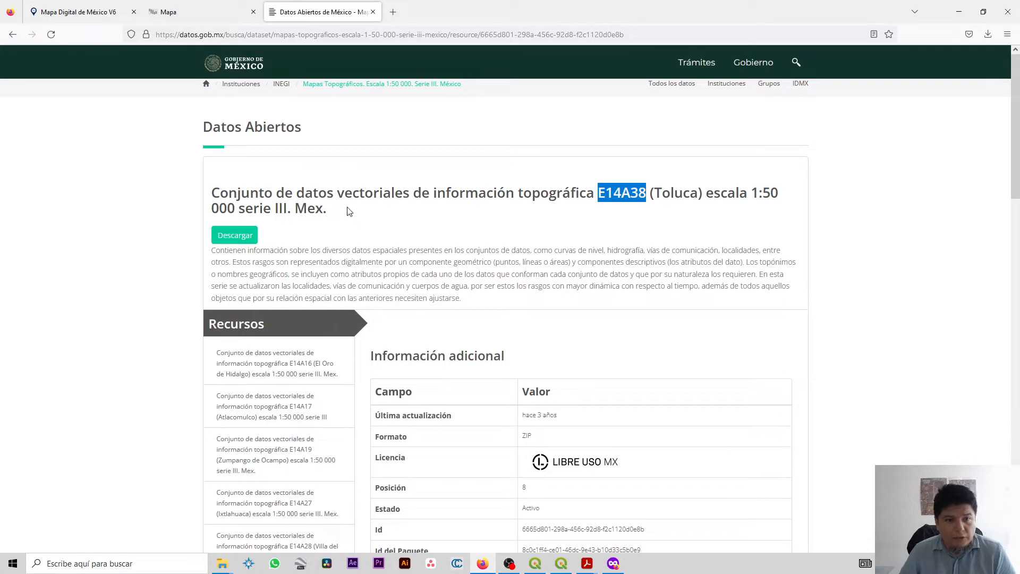
{"action": "left_click", "coordinate": [197, 17]}
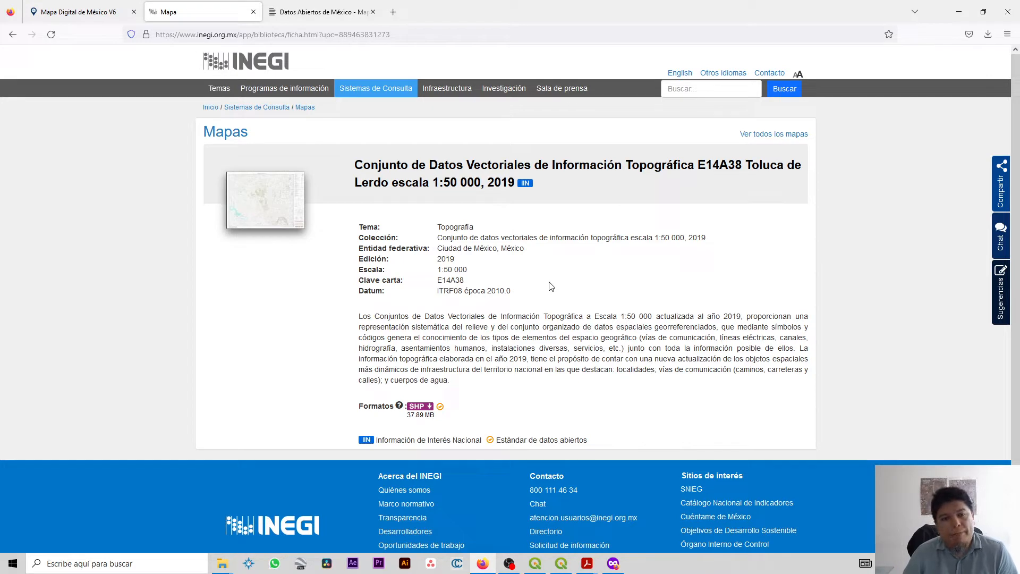
{"action": "left_click_drag", "start_coordinate": [513, 185], "coordinate": [492, 184]}
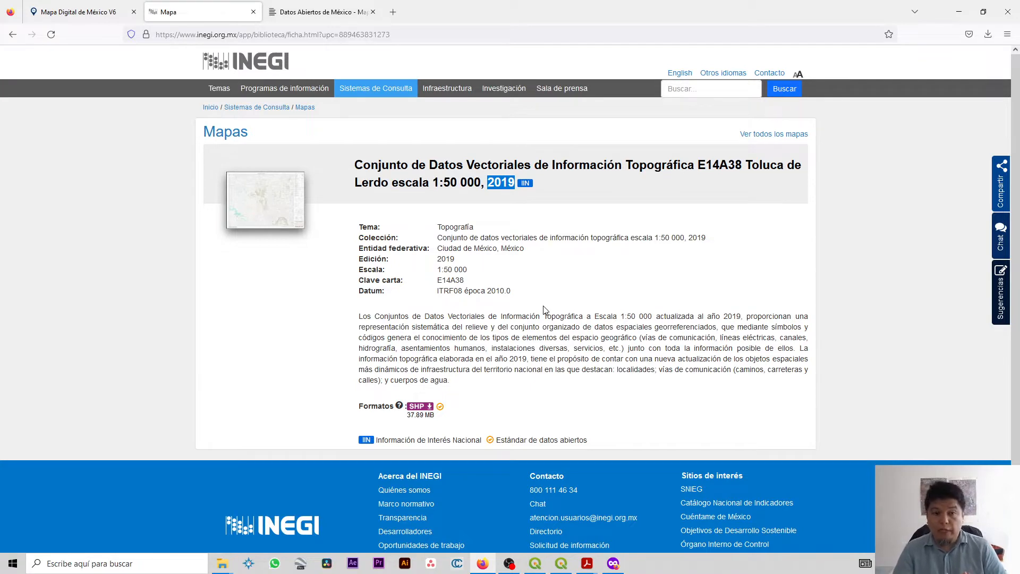
Step: Return to SQL_Toluca and display the EXPRESIONES SQL group with Símbolo por etiquetas and Símbolo único por etiquetas hidden
{"action": "left_click", "coordinate": [532, 567]}
{"action": "left_click", "coordinate": [561, 565]}
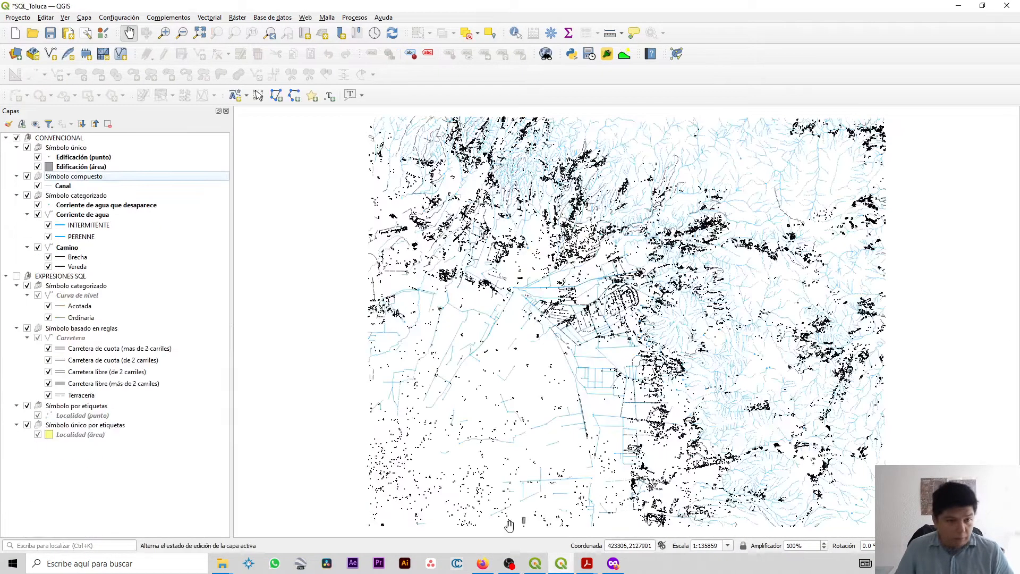
{"action": "left_click", "coordinate": [78, 340]}
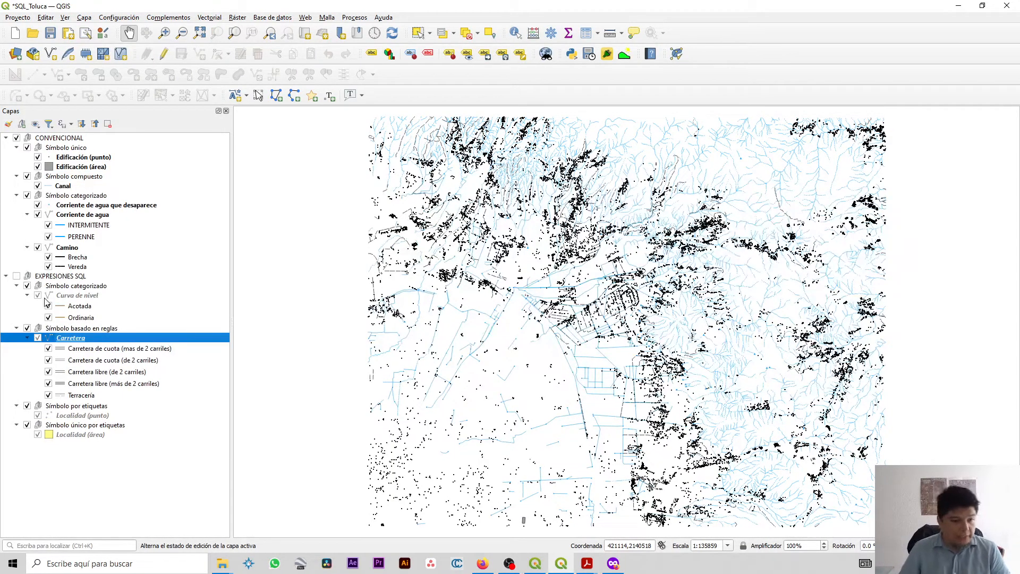
{"action": "left_click", "coordinate": [16, 275]}
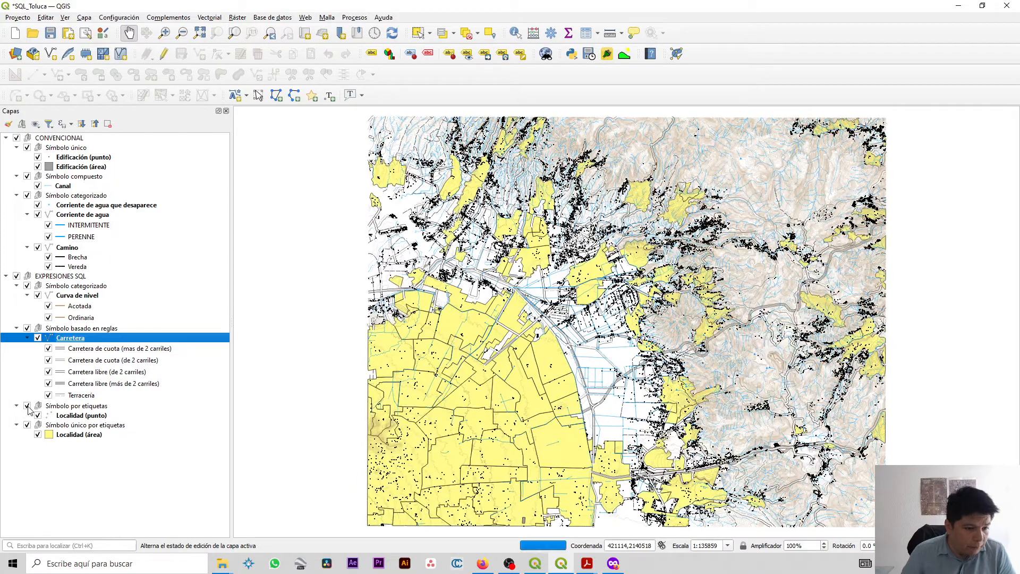
{"action": "left_click", "coordinate": [27, 406]}
{"action": "left_click", "coordinate": [27, 425]}
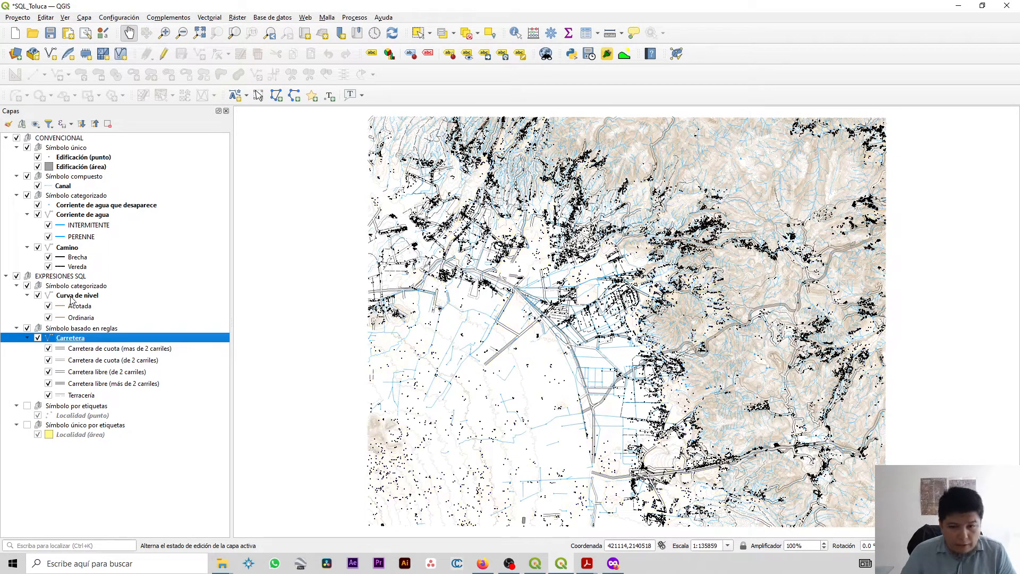
Step: Open the Carretera layer's rule-based symbology and go through the labels of its road categories
{"action": "left_click", "coordinate": [72, 298]}
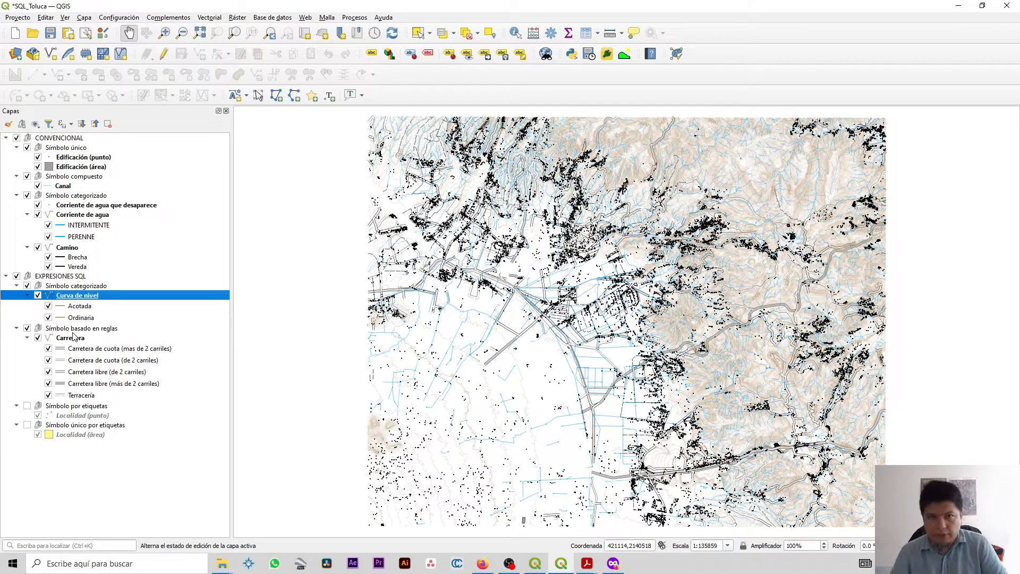
{"action": "left_click", "coordinate": [75, 338]}
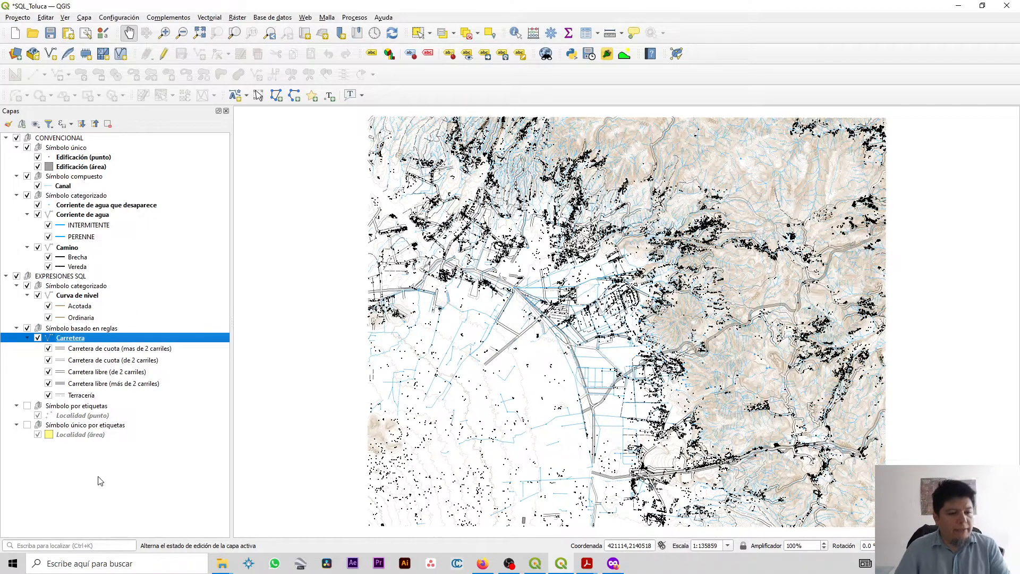
{"action": "double_click", "coordinate": [119, 341]}
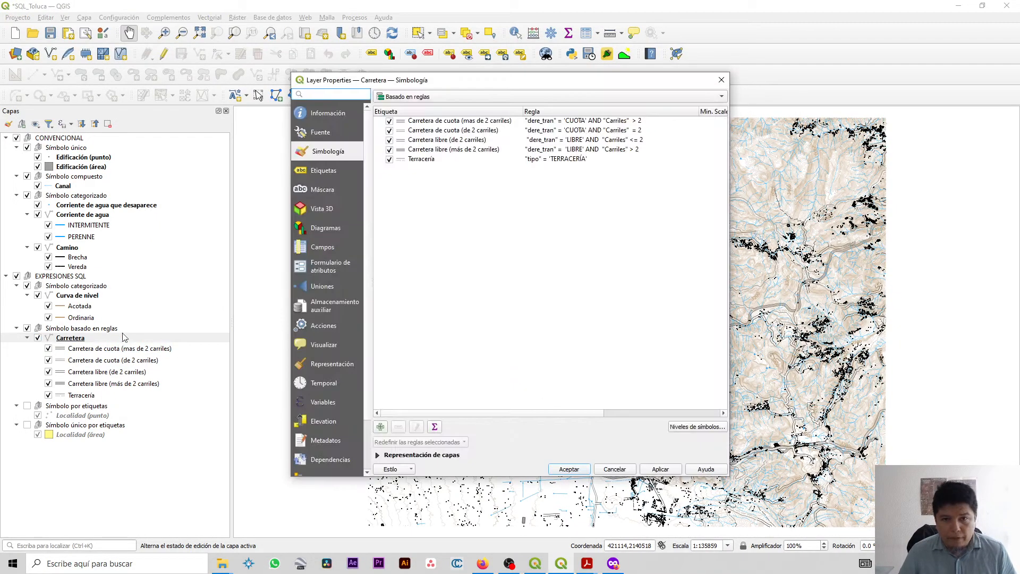
{"action": "left_click", "coordinate": [414, 122]}
{"action": "left_click", "coordinate": [414, 131]}
{"action": "left_click", "coordinate": [413, 140]}
{"action": "left_click", "coordinate": [414, 150]}
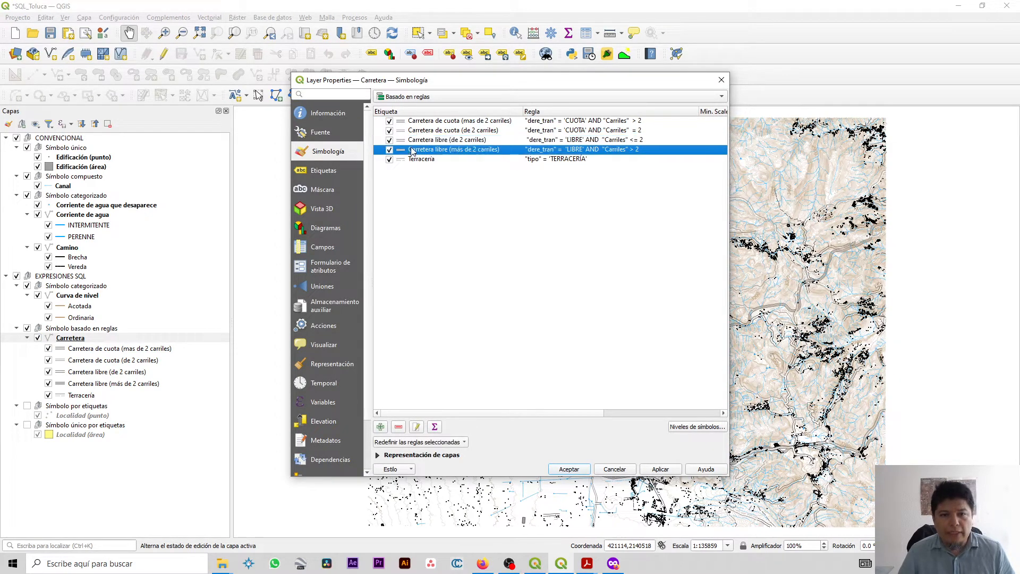
{"action": "left_click", "coordinate": [414, 160]}
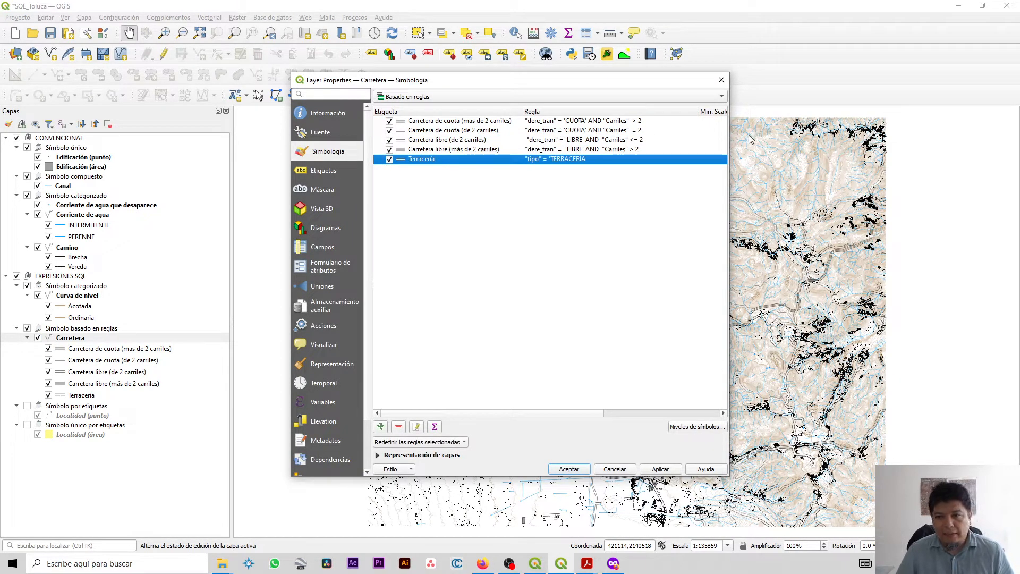
Step: Widen the Carretera layer properties window and examine each rule's expression on the dere_tran, Carriles and tipo fields
{"action": "left_click_drag", "start_coordinate": [730, 141], "coordinate": [931, 144]}
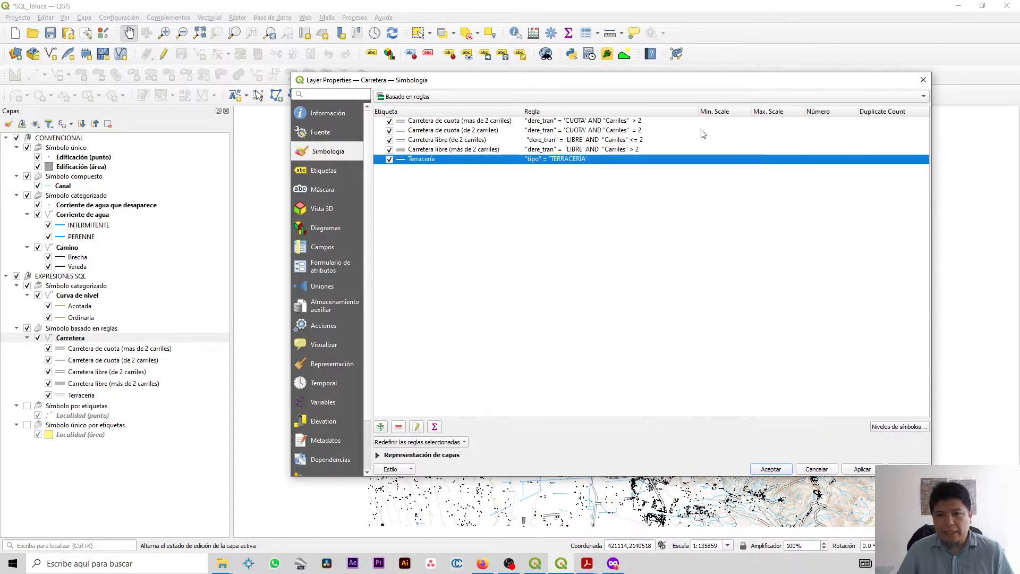
{"action": "left_click", "coordinate": [571, 123]}
{"action": "left_click", "coordinate": [572, 131]}
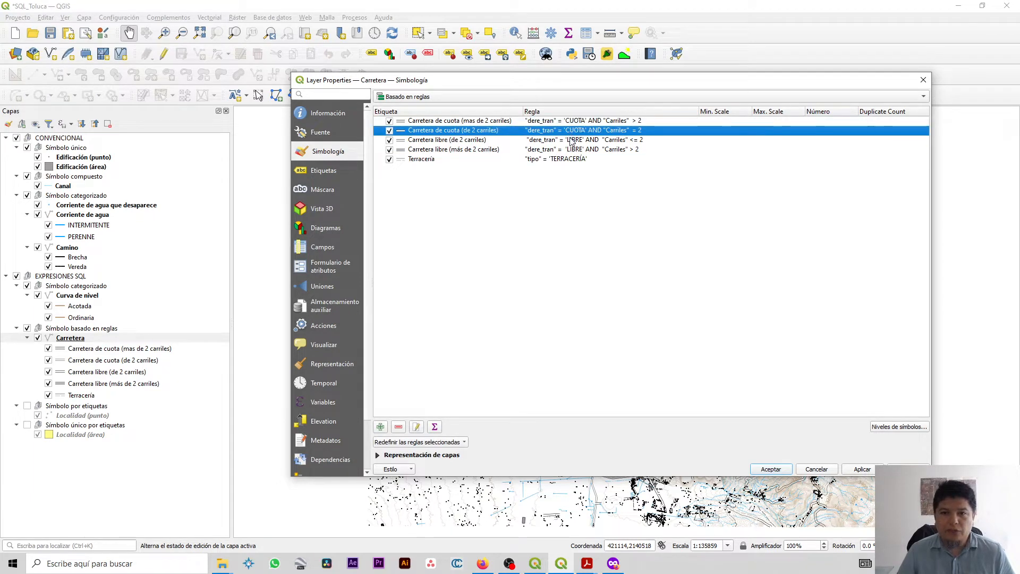
{"action": "left_click", "coordinate": [572, 140]}
{"action": "left_click", "coordinate": [572, 150]}
{"action": "left_click", "coordinate": [569, 159]}
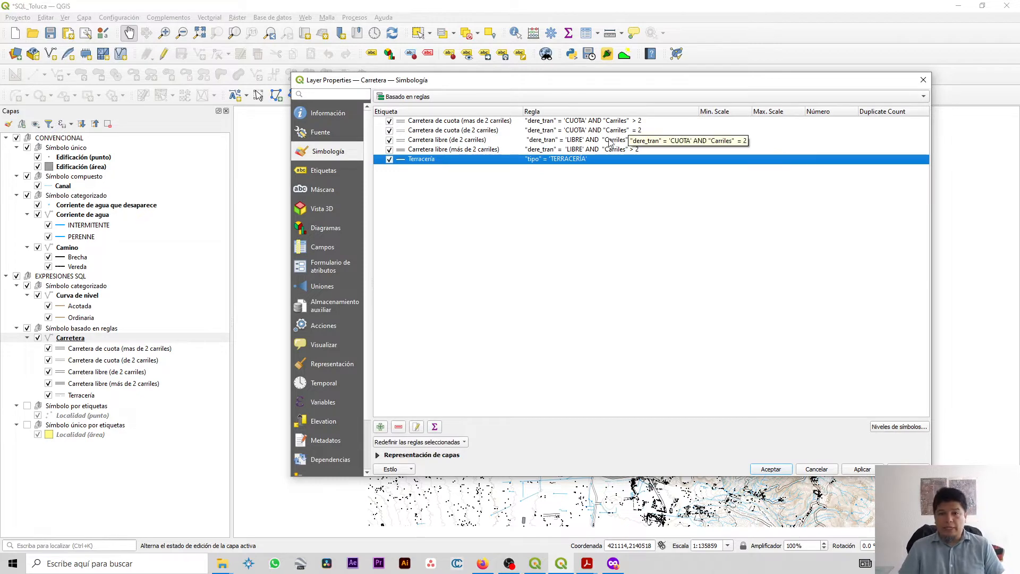
{"action": "left_click", "coordinate": [628, 199]}
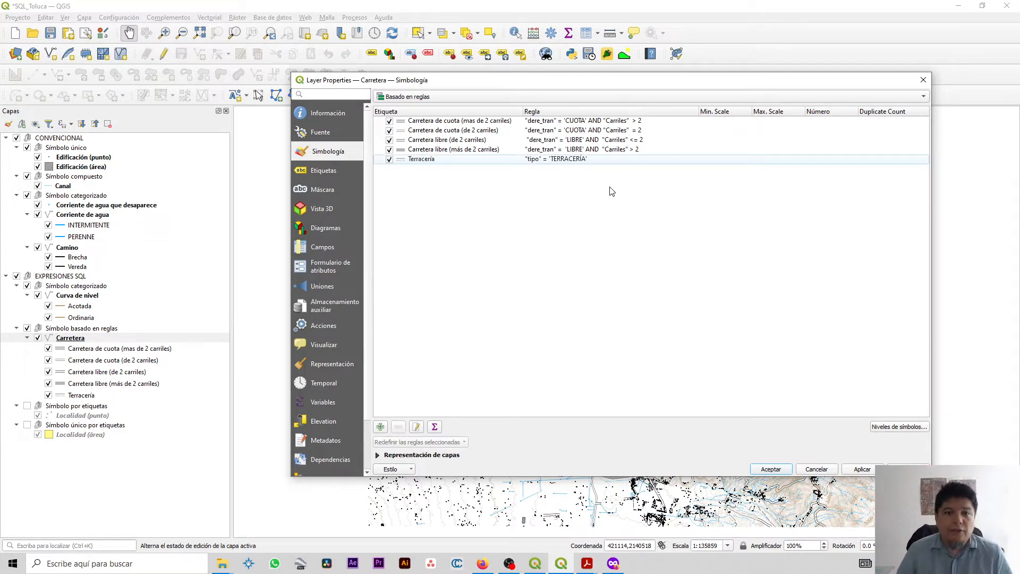
Step: Close the Carretera layer properties, turn on the layer's feature count, and go through the count of each road category
{"action": "left_click", "coordinate": [923, 81]}
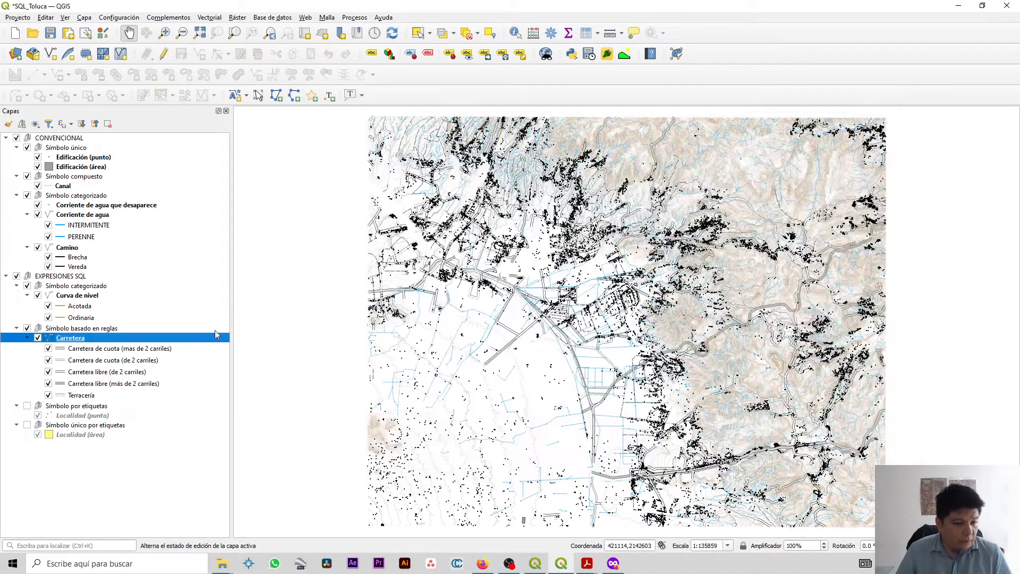
{"action": "right_click", "coordinate": [192, 341]}
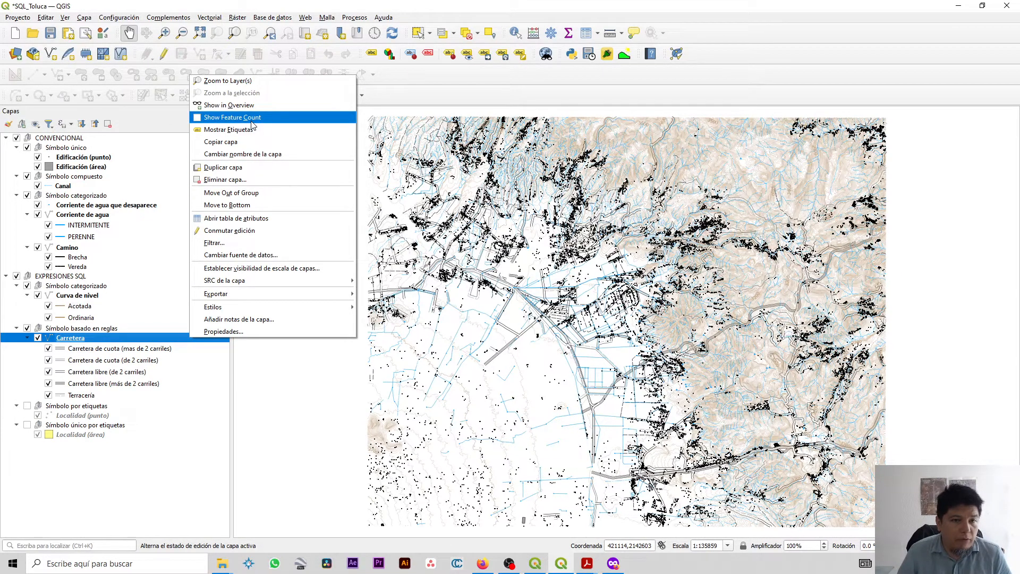
{"action": "left_click", "coordinate": [208, 122]}
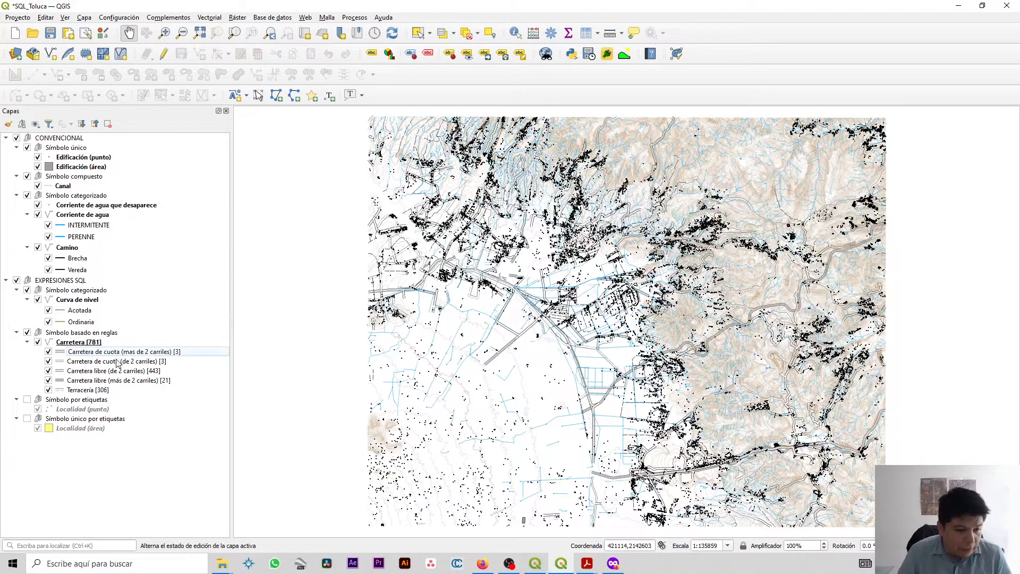
{"action": "left_click", "coordinate": [173, 362]}
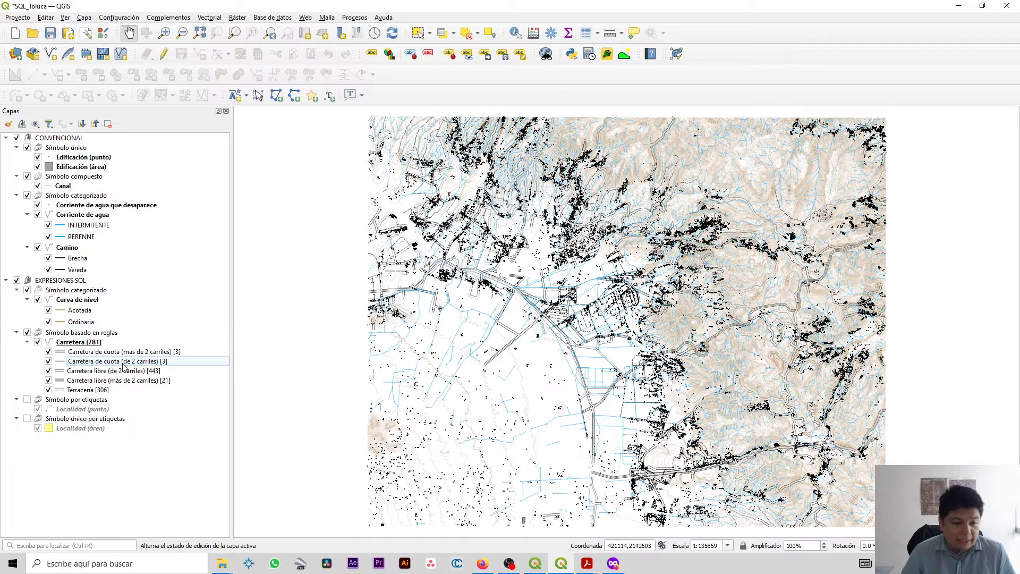
{"action": "left_click", "coordinate": [167, 371]}
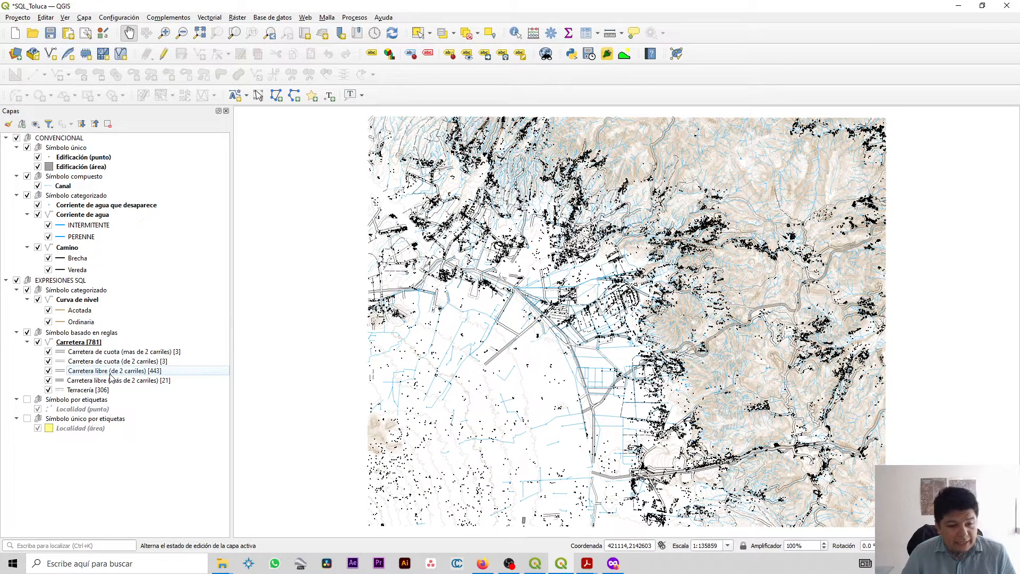
{"action": "left_click", "coordinate": [160, 381]}
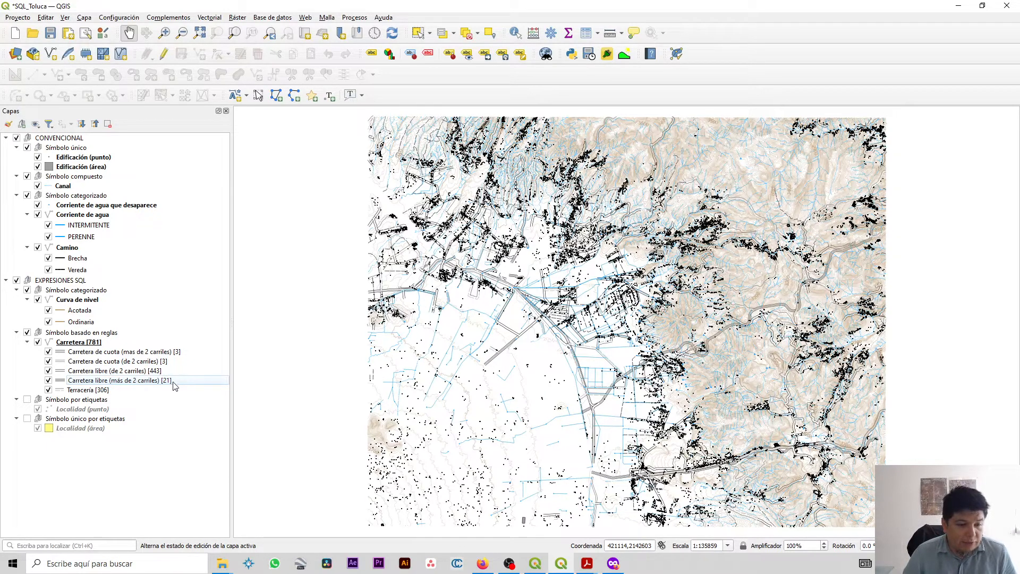
{"action": "left_click", "coordinate": [101, 393]}
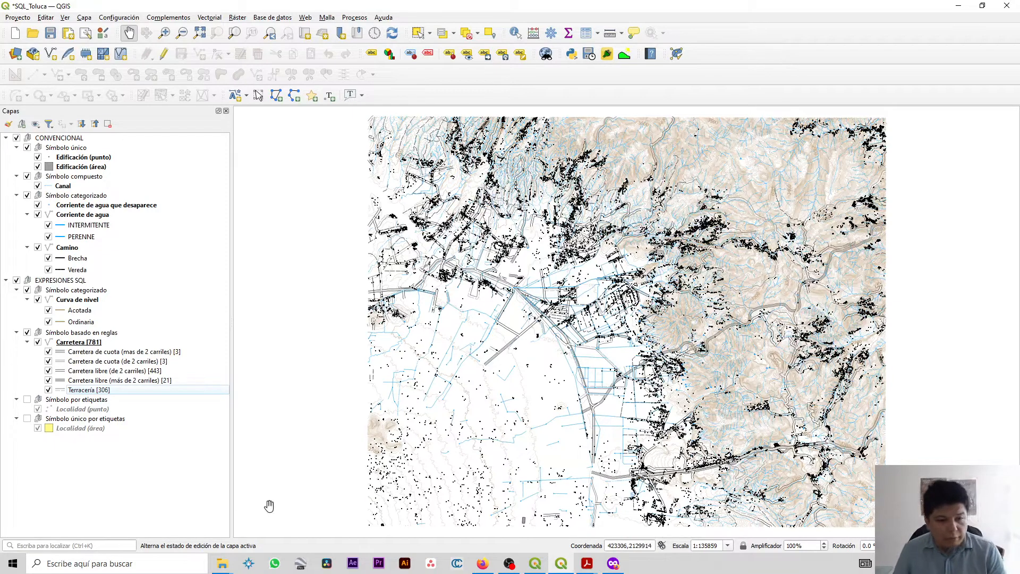
Step: Switch to the G13A41_Macias project and examine the tipo and nume_carr fields in the single-symbol Carretera layer's maximized attribute table
{"action": "left_click", "coordinate": [529, 567]}
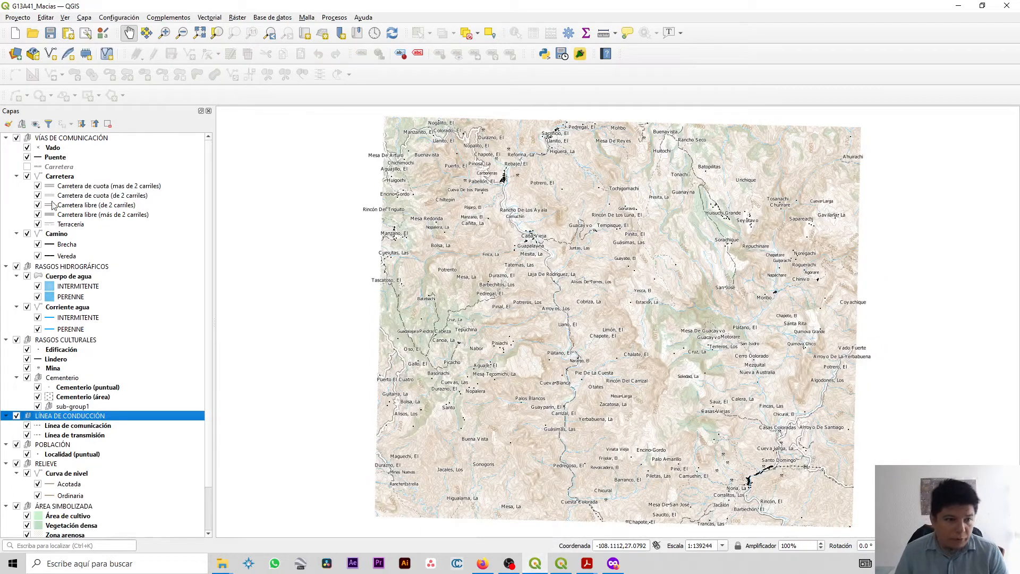
{"action": "left_click", "coordinate": [27, 176]}
{"action": "right_click", "coordinate": [52, 168]}
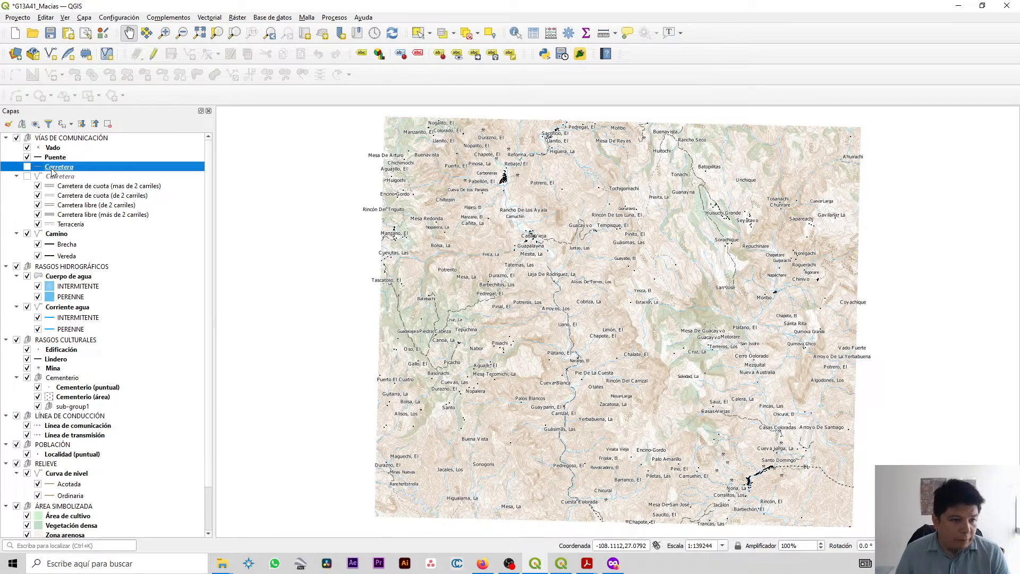
{"action": "left_click", "coordinate": [101, 324]}
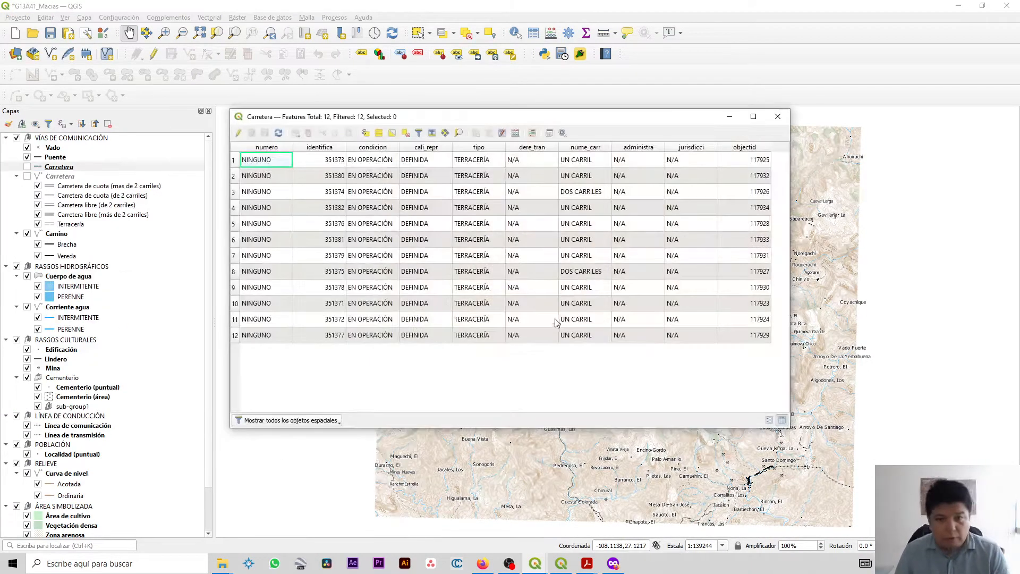
{"action": "left_click", "coordinate": [752, 121]}
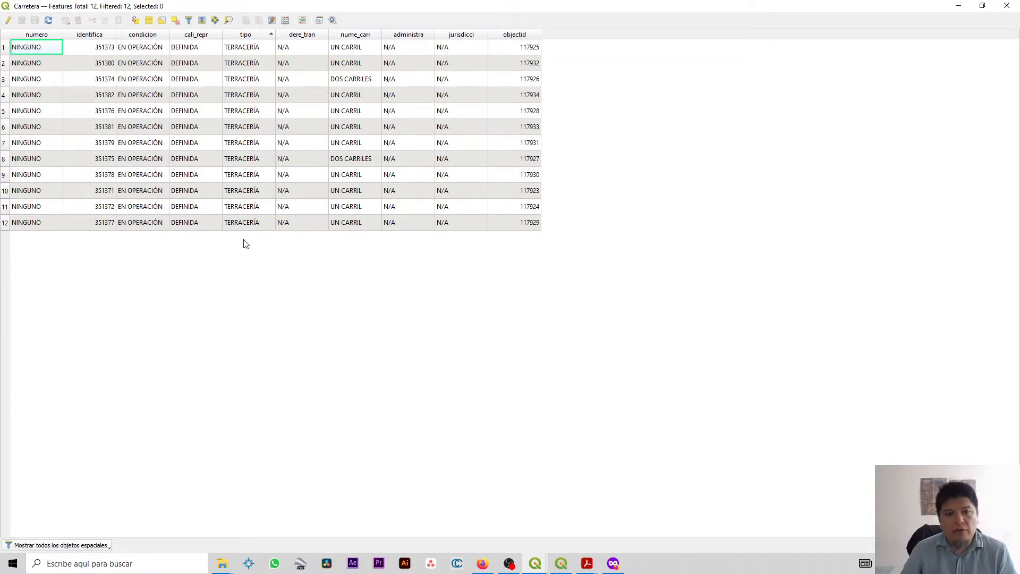
{"action": "left_click", "coordinate": [347, 114]}
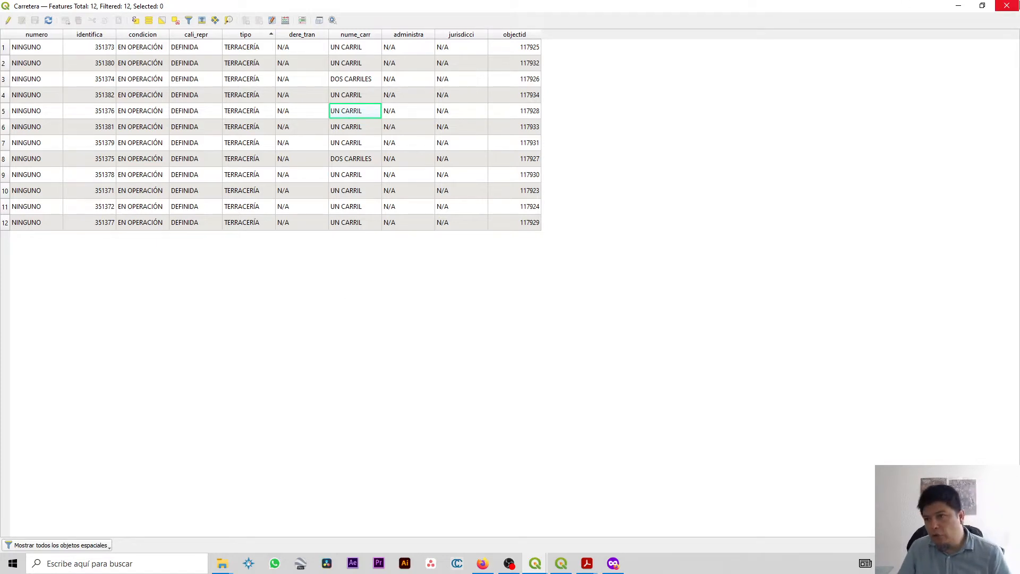
{"action": "left_click", "coordinate": [1006, 7]}
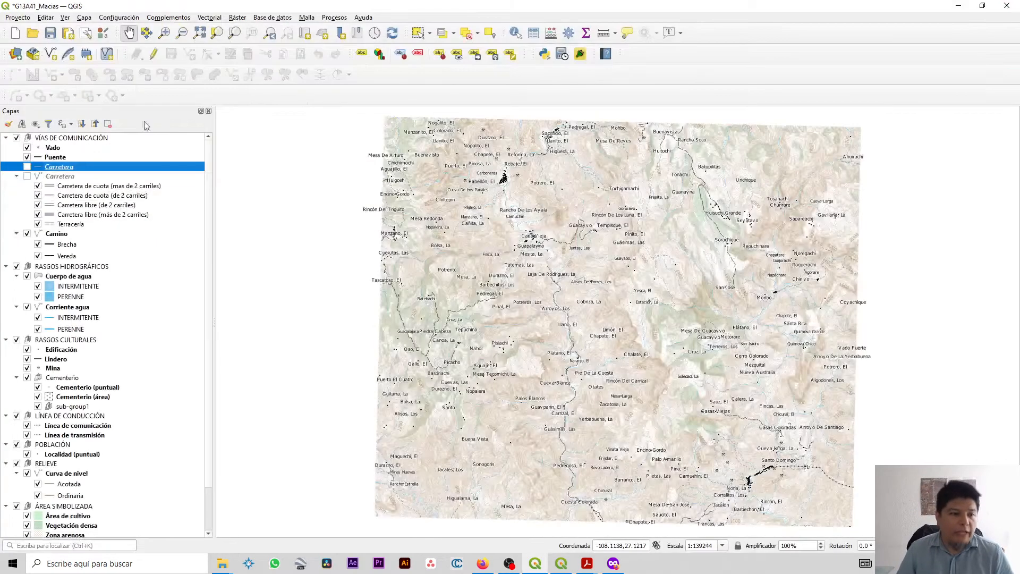
Step: Display the single-symbol Carretera layer and keep the rule-based Carretera layer hidden
{"action": "left_click", "coordinate": [27, 176]}
{"action": "left_click", "coordinate": [60, 177]}
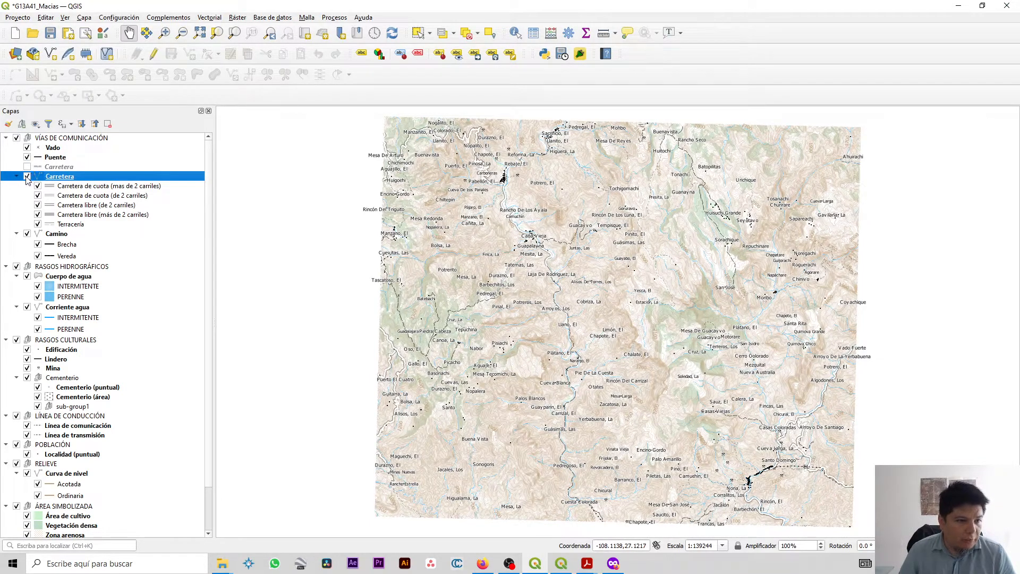
{"action": "left_click", "coordinate": [27, 176]}
{"action": "left_click", "coordinate": [28, 167]}
{"action": "left_click", "coordinate": [59, 167]}
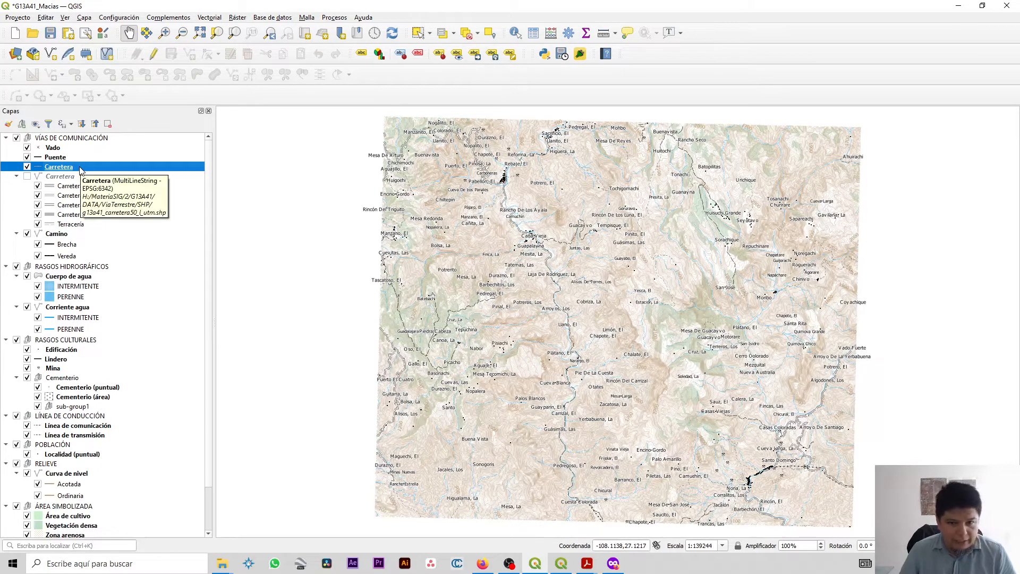
Step: Hide the RASGOS HIDROGRÁFICOS, RASGOS CULTURALES, LÍNEA DE CONDUCCIÓN, POBLACIÓN, RELIEVE and ÁREA SIMBOLIZADA groups
{"action": "left_click", "coordinate": [17, 267]}
{"action": "left_click", "coordinate": [16, 340]}
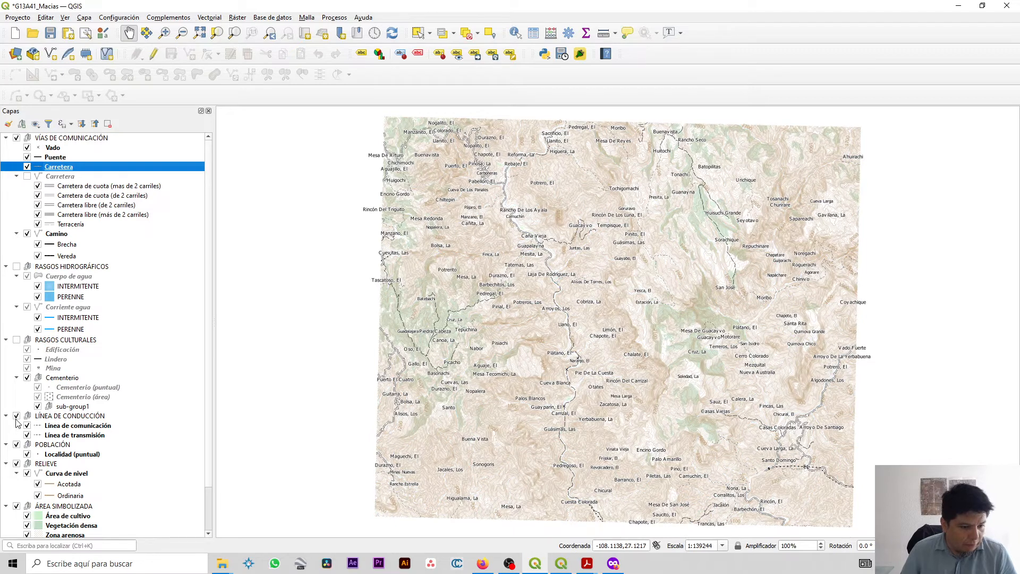
{"action": "left_click", "coordinate": [17, 416]}
{"action": "left_click", "coordinate": [16, 444]}
{"action": "left_click", "coordinate": [16, 463]}
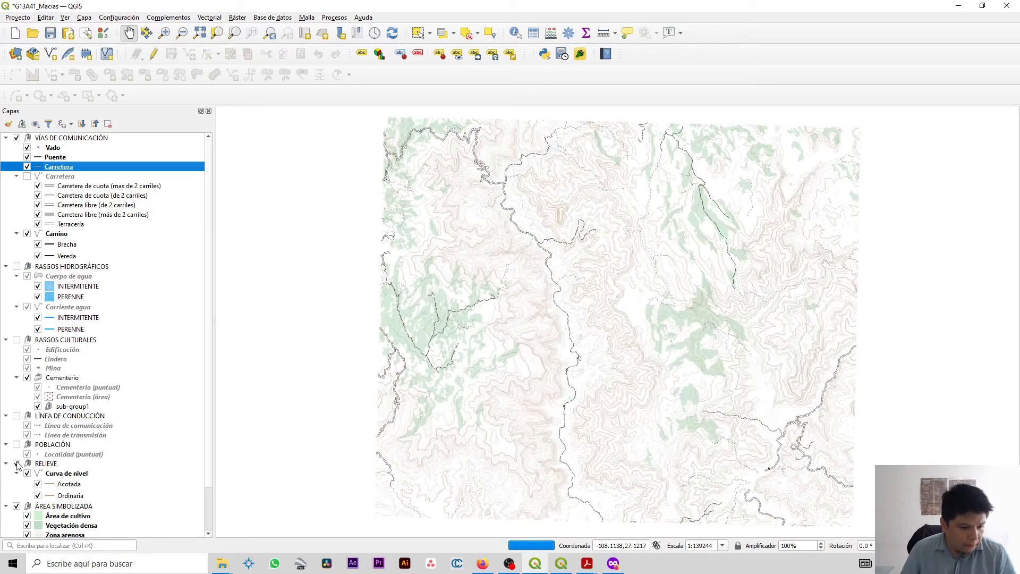
{"action": "left_click", "coordinate": [16, 506]}
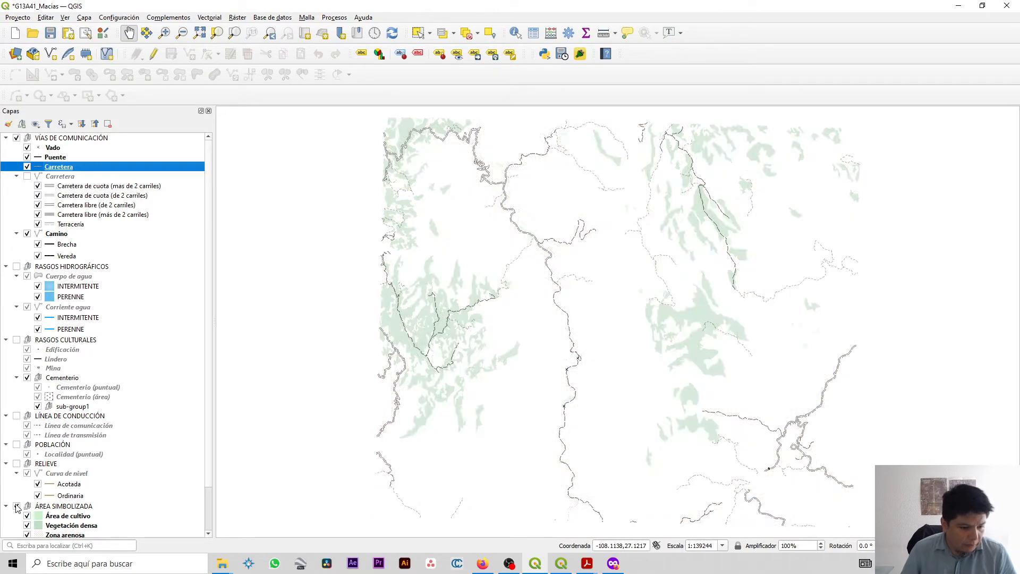
Step: Hide Vado, Puente and Camino in VÍAS DE COMUNICACIÓN, leaving only the single-symbol Carretera layer displayed
{"action": "left_click", "coordinate": [16, 137]}
{"action": "left_click", "coordinate": [17, 138]}
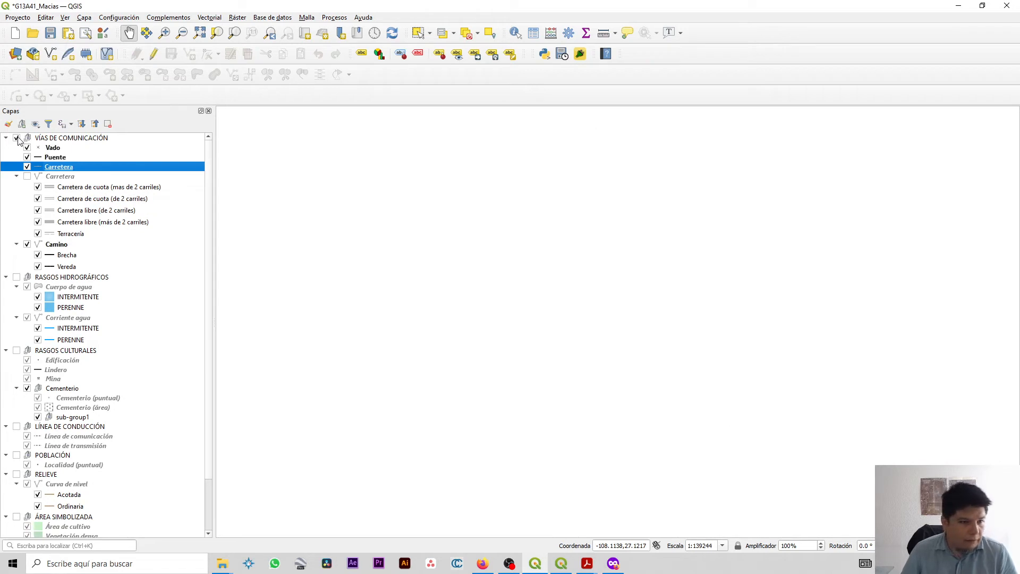
{"action": "left_click", "coordinate": [28, 148]}
{"action": "left_click", "coordinate": [27, 157]}
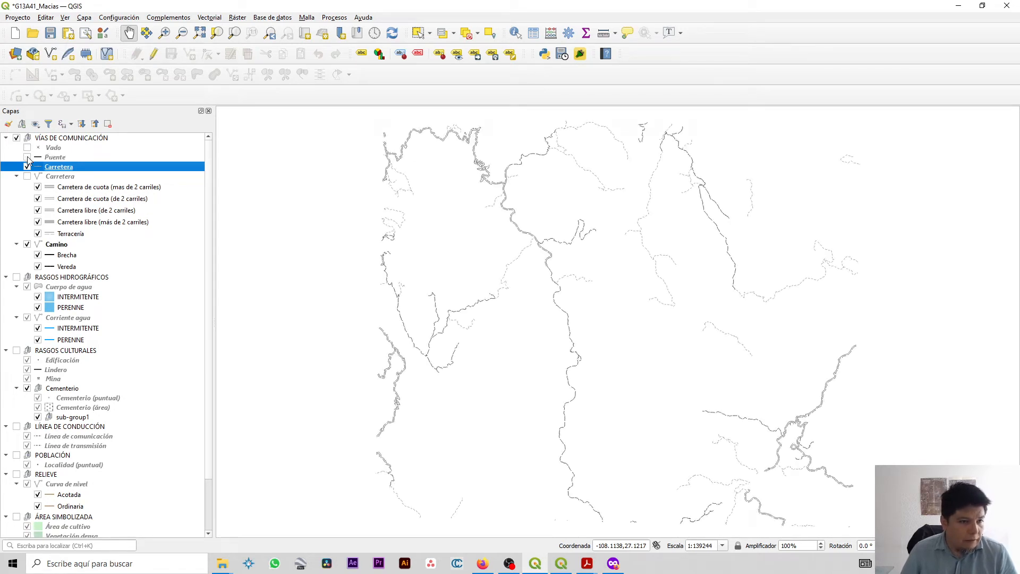
{"action": "left_click", "coordinate": [28, 244]}
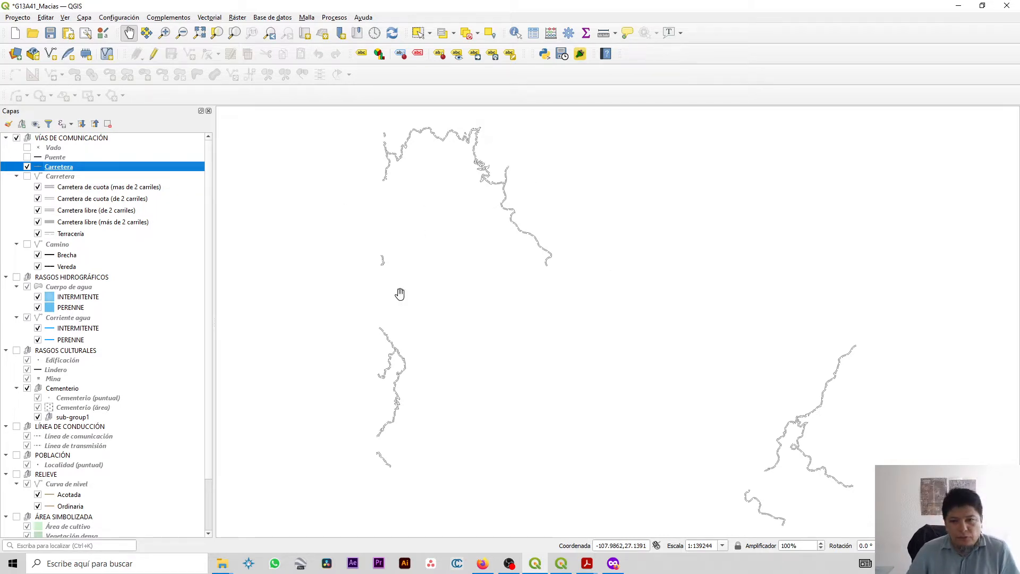
Step: Display the rule-based Carretera layer instead of the single-symbol one and examine the fields in its attribute table
{"action": "left_click", "coordinate": [27, 167]}
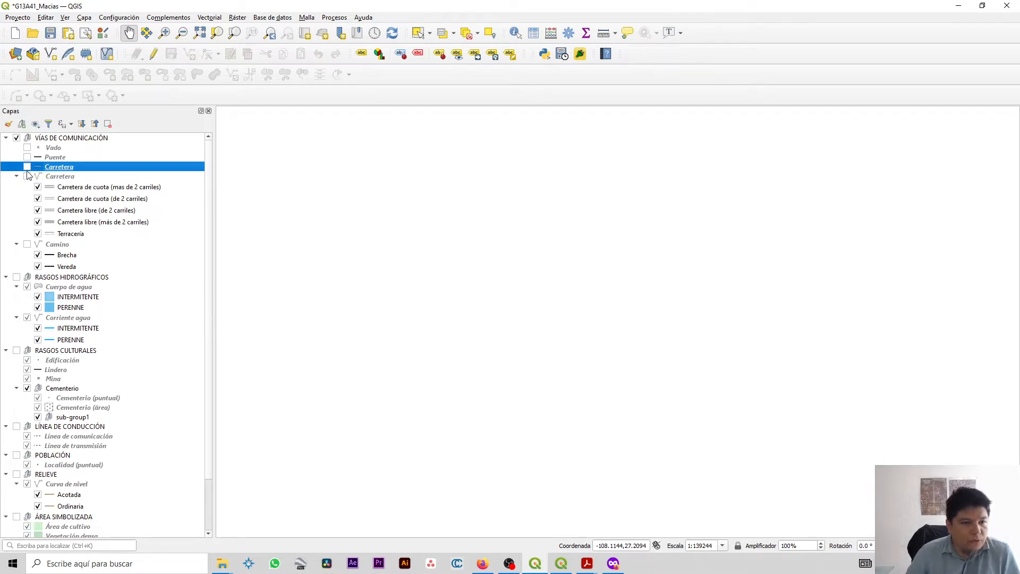
{"action": "left_click", "coordinate": [27, 176]}
{"action": "left_click", "coordinate": [58, 179]}
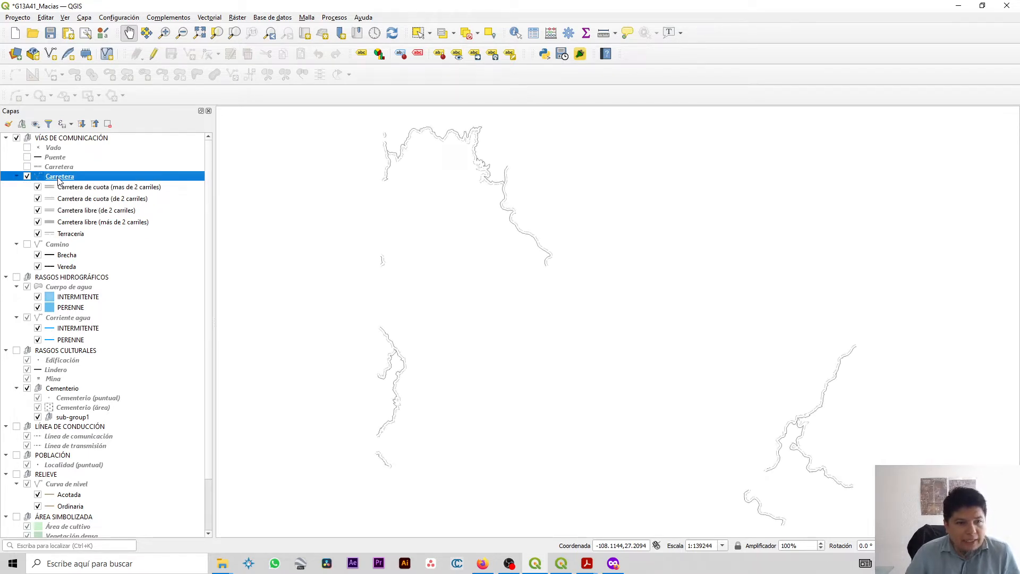
{"action": "right_click", "coordinate": [66, 180]}
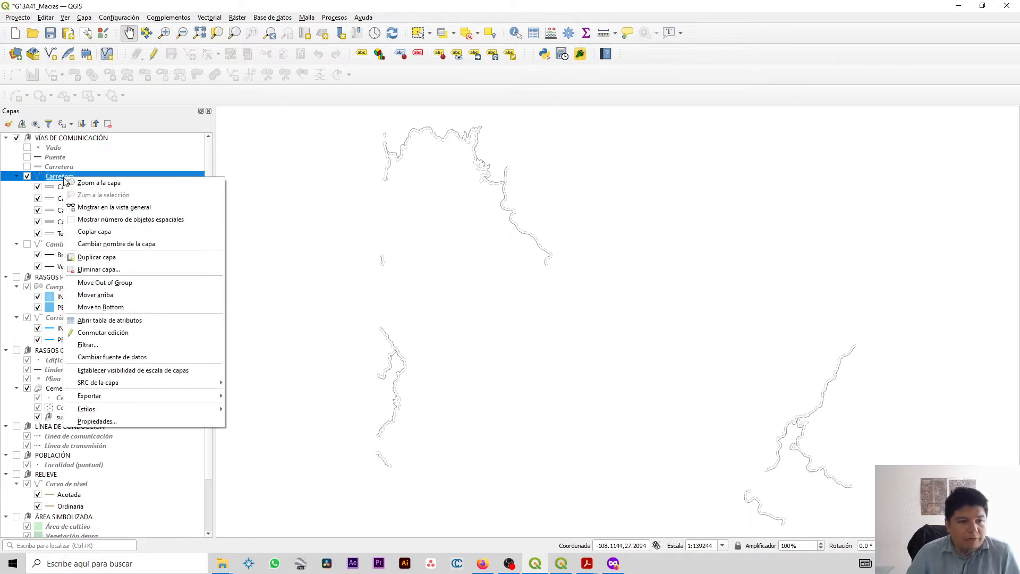
{"action": "left_click", "coordinate": [106, 322]}
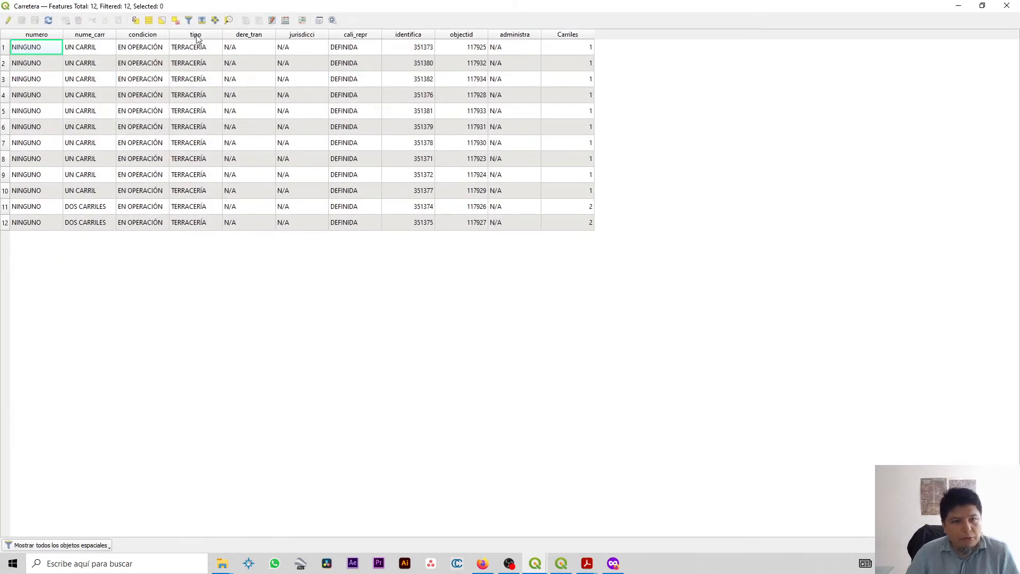
{"action": "left_click", "coordinate": [1007, 6]}
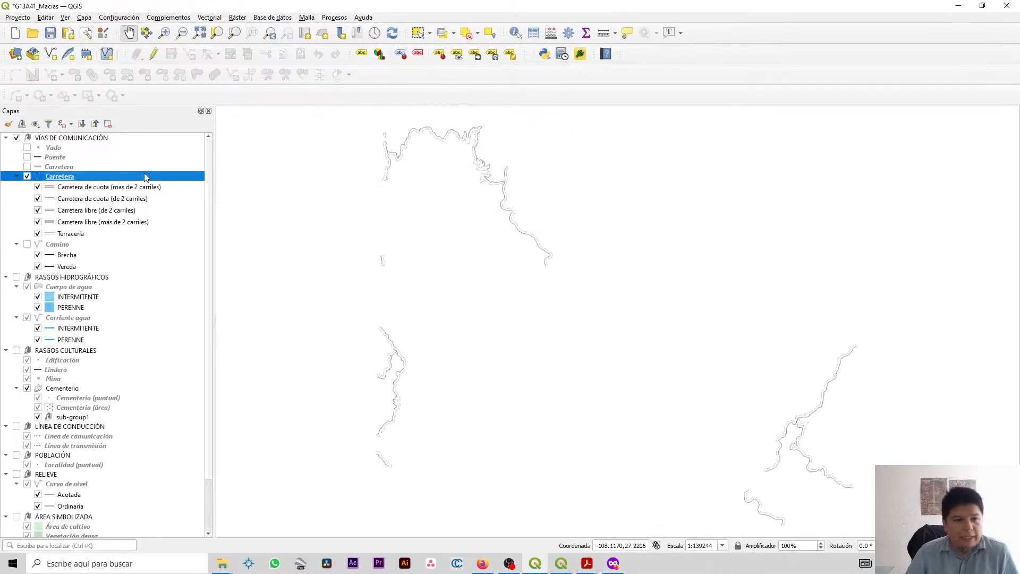
Step: Examine the settings of the three Simple Line symbol layers in the hidden Carretera layer's Símbolo Único symbology
{"action": "left_click", "coordinate": [59, 167]}
{"action": "double_click", "coordinate": [58, 167]}
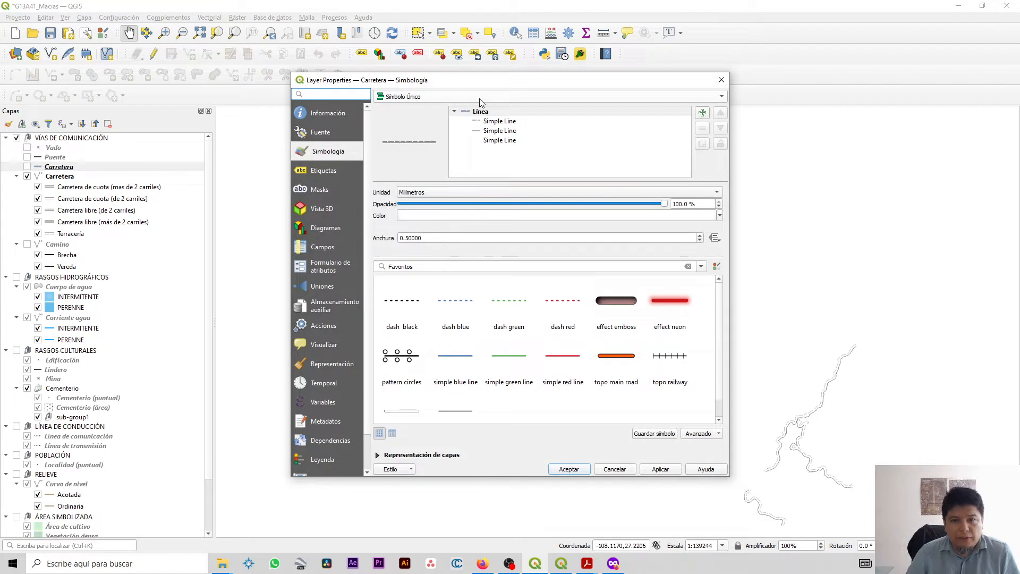
{"action": "left_click", "coordinate": [493, 121]}
{"action": "left_click", "coordinate": [494, 130]}
{"action": "left_click", "coordinate": [493, 140]}
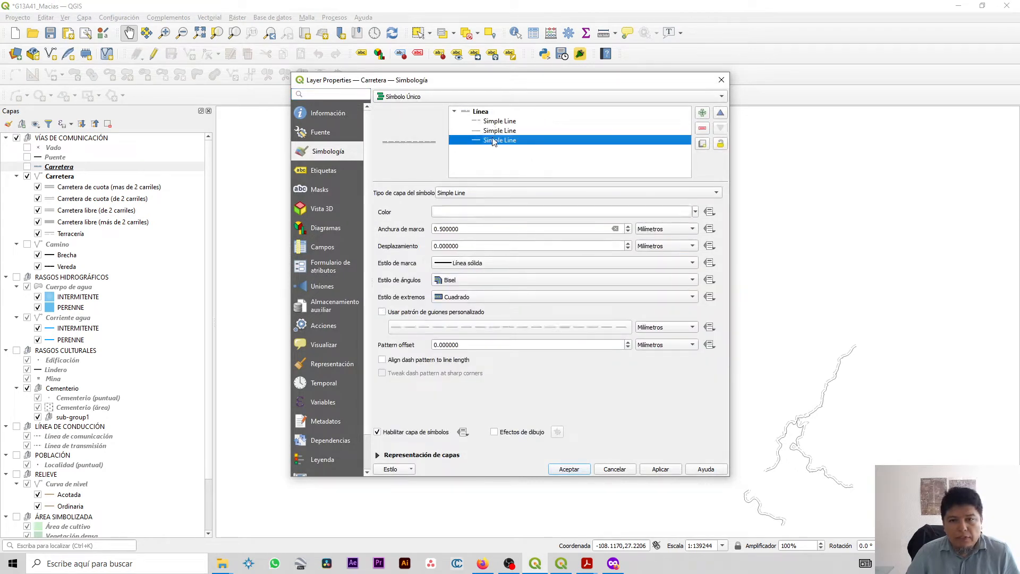
{"action": "left_click", "coordinate": [496, 131]}
{"action": "left_click", "coordinate": [497, 122]}
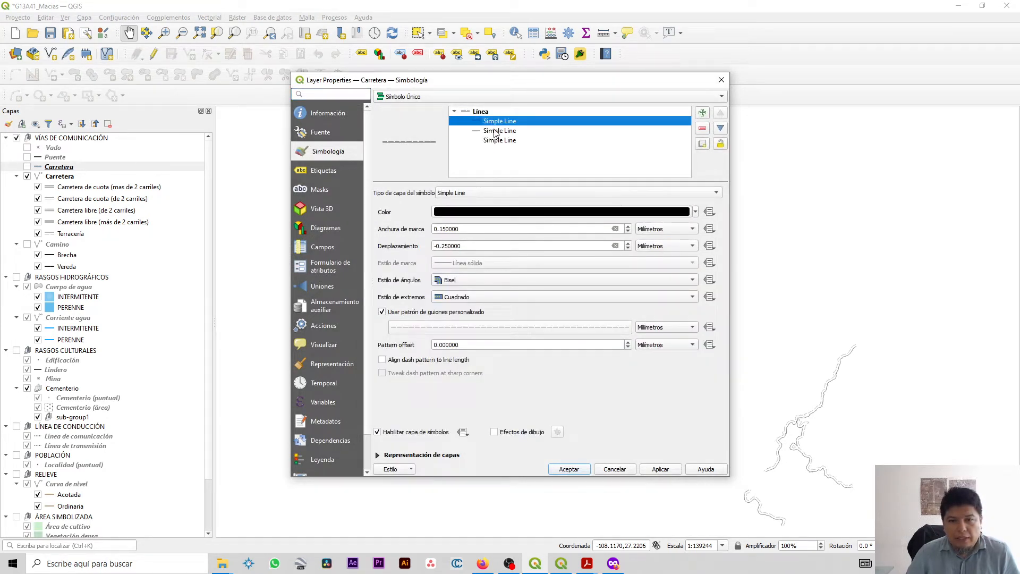
{"action": "left_click", "coordinate": [495, 131]}
{"action": "left_click", "coordinate": [496, 141]}
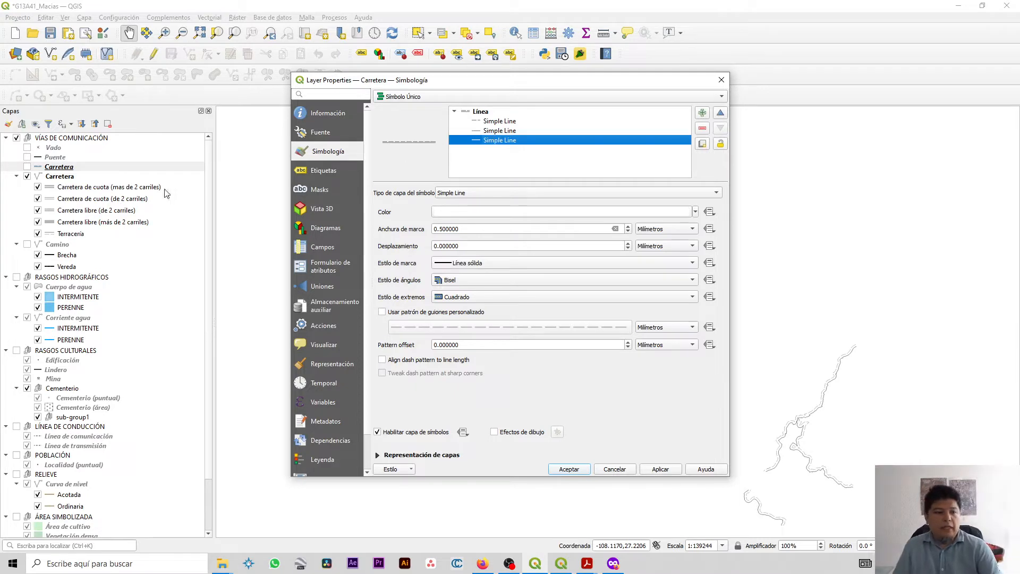
{"action": "left_click", "coordinate": [722, 80]}
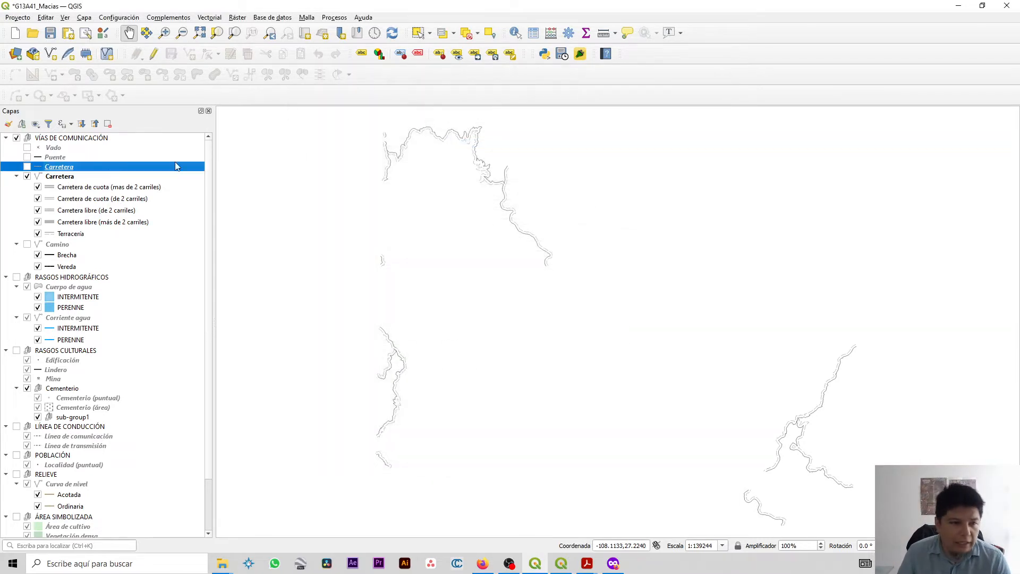
Step: Examine the rule expressions for the toll and free road classes in the rule-based Carretera layer's symbology
{"action": "left_click", "coordinate": [64, 177]}
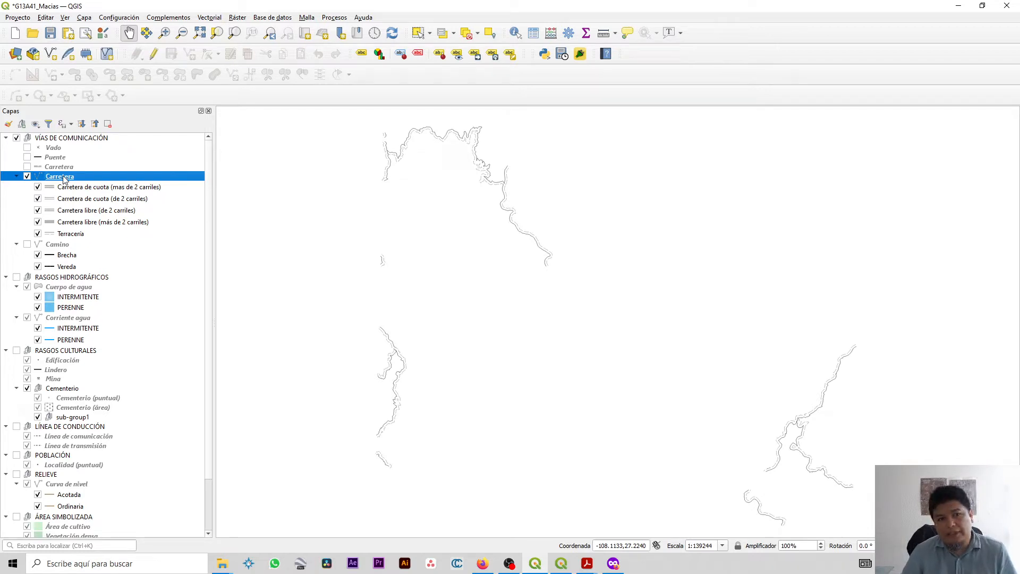
{"action": "double_click", "coordinate": [63, 177]}
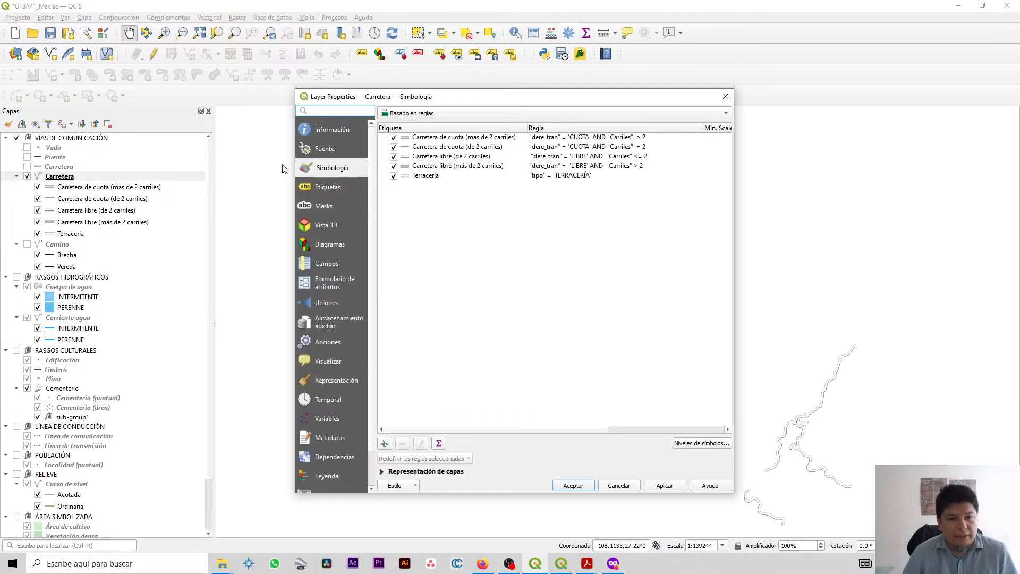
{"action": "left_click", "coordinate": [448, 139]}
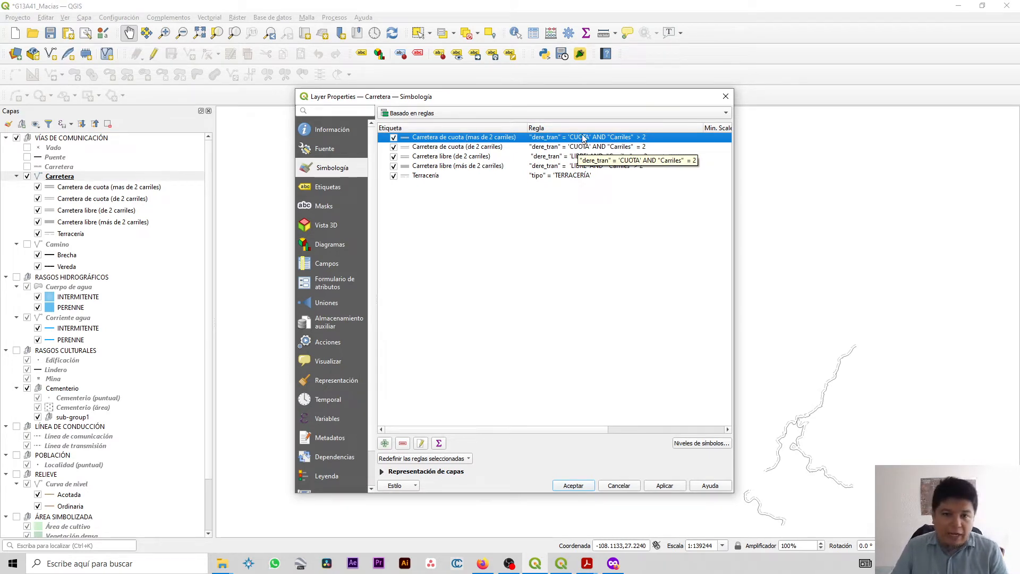
{"action": "left_click", "coordinate": [470, 150]}
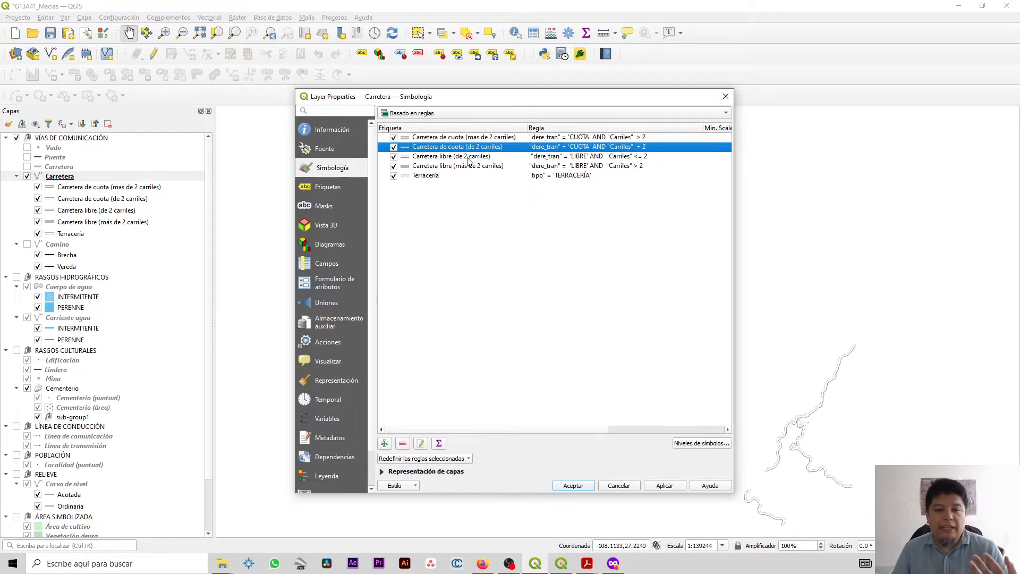
{"action": "left_click", "coordinate": [469, 159]}
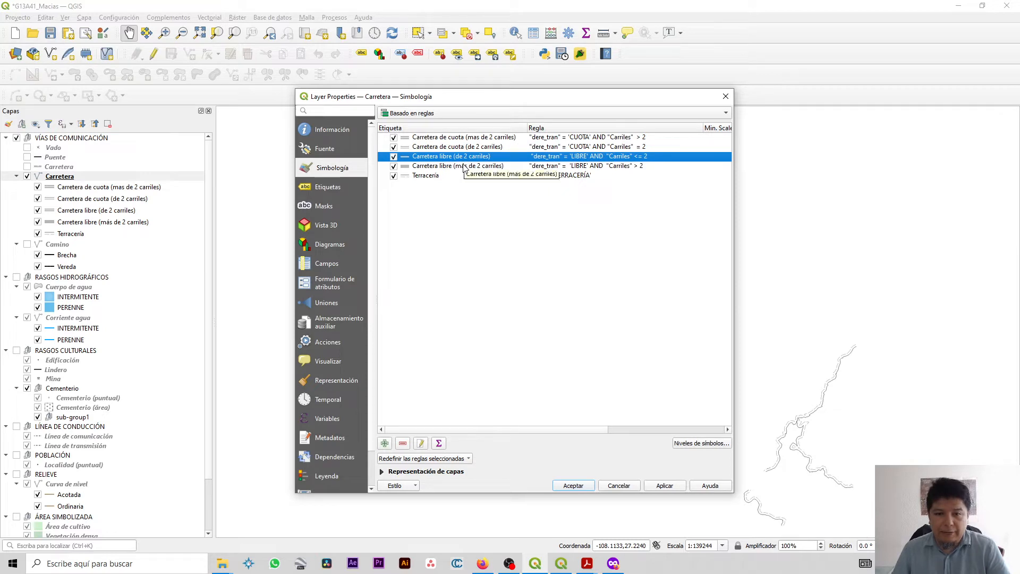
{"action": "left_click", "coordinate": [464, 167]}
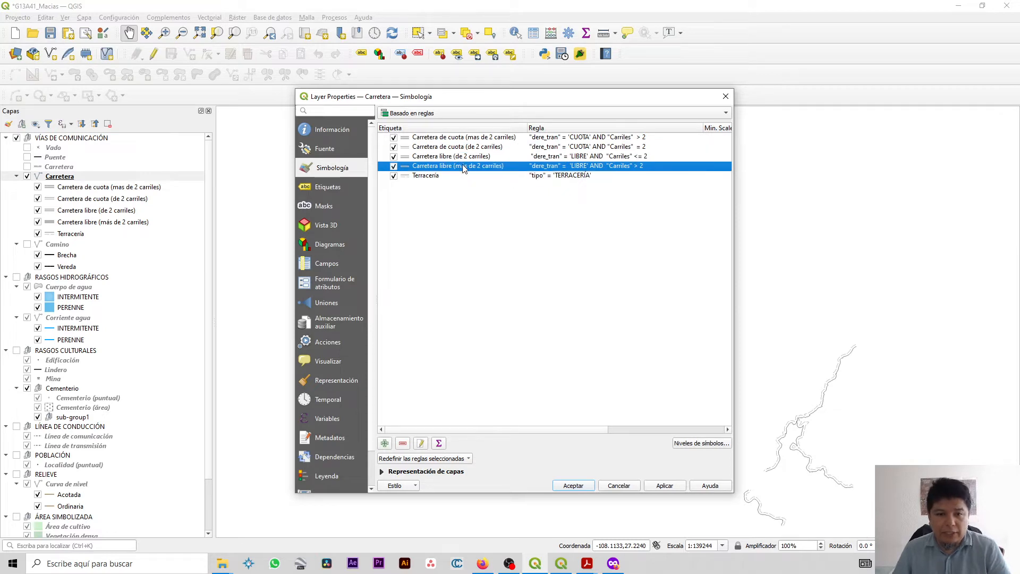
{"action": "left_click", "coordinate": [726, 96]}
Step: Show the feature count of the rule-based Carretera layer and save the project
{"action": "right_click", "coordinate": [149, 178]}
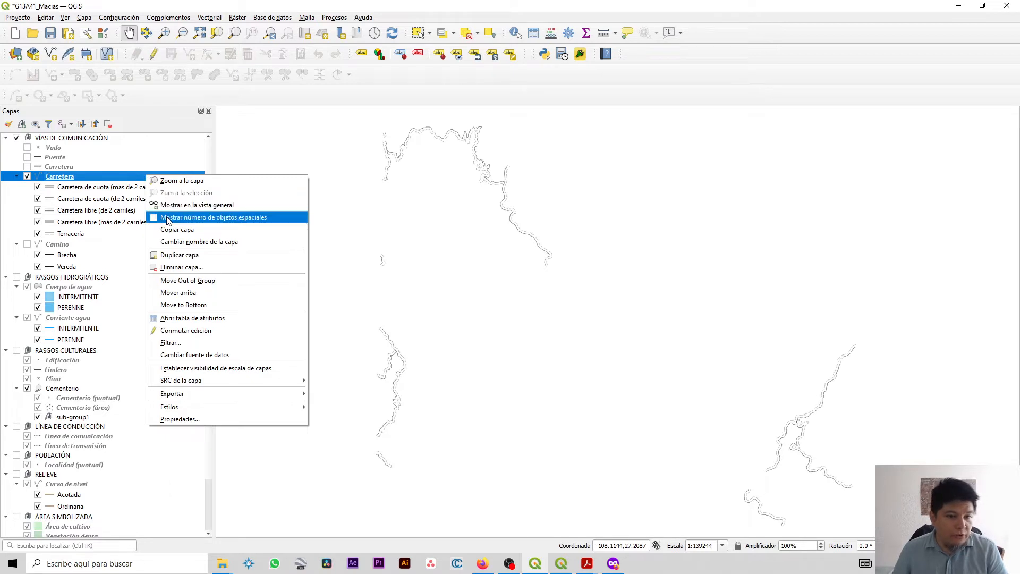
{"action": "left_click", "coordinate": [267, 219]}
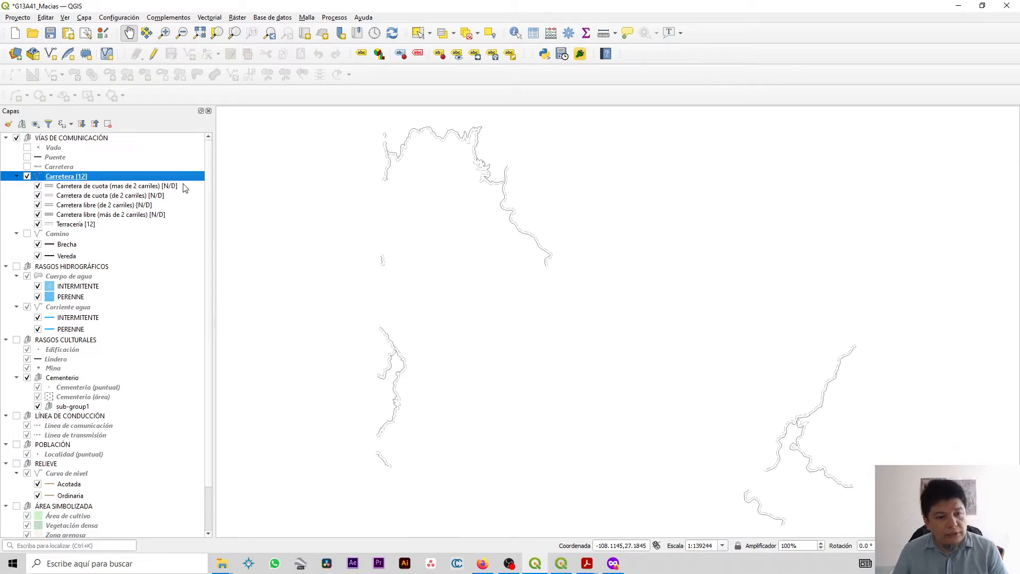
{"action": "left_click", "coordinate": [77, 225]}
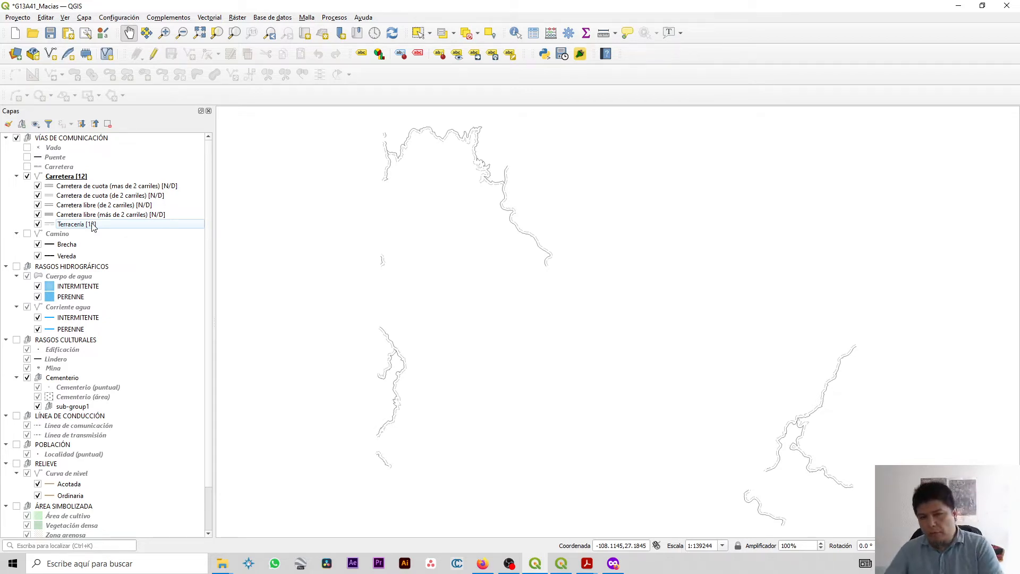
{"action": "left_click", "coordinate": [50, 36]}
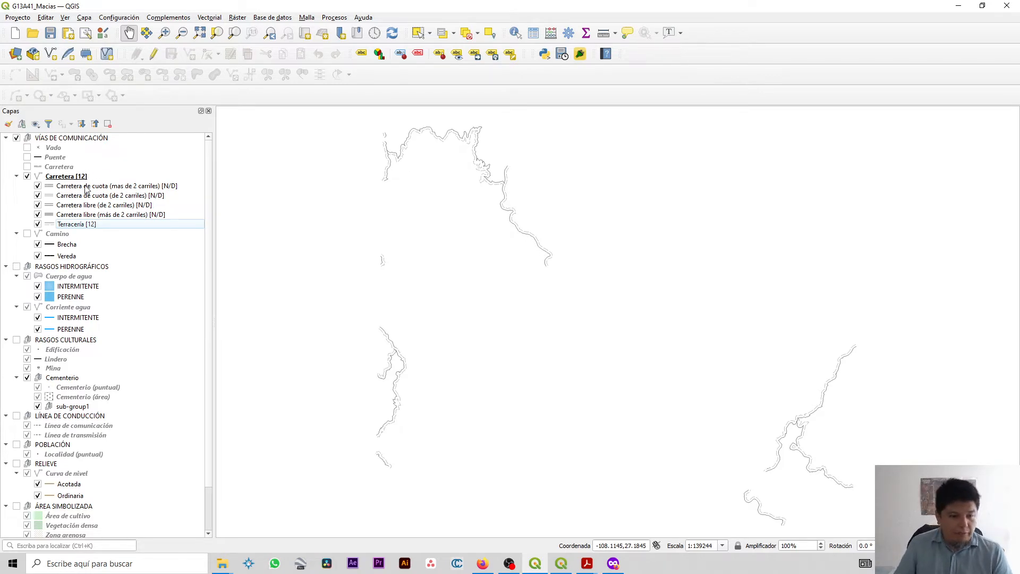
Step: Duplicate the single-symbol Carretera layer, then hide and collapse the rule-based Carretera layer
{"action": "right_click", "coordinate": [57, 169]}
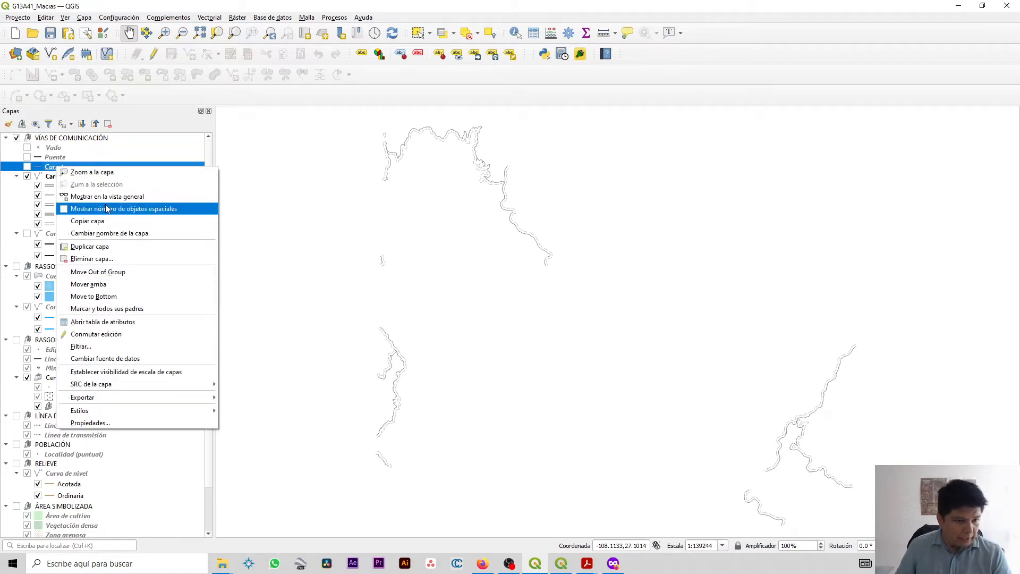
{"action": "left_click", "coordinate": [105, 251]}
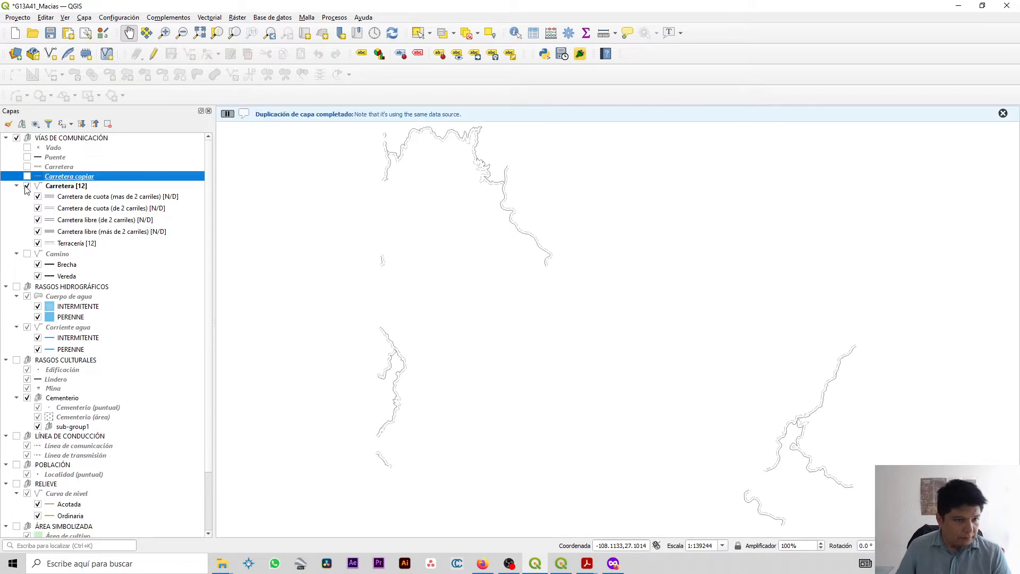
{"action": "left_click", "coordinate": [27, 186]}
{"action": "left_click", "coordinate": [17, 186]}
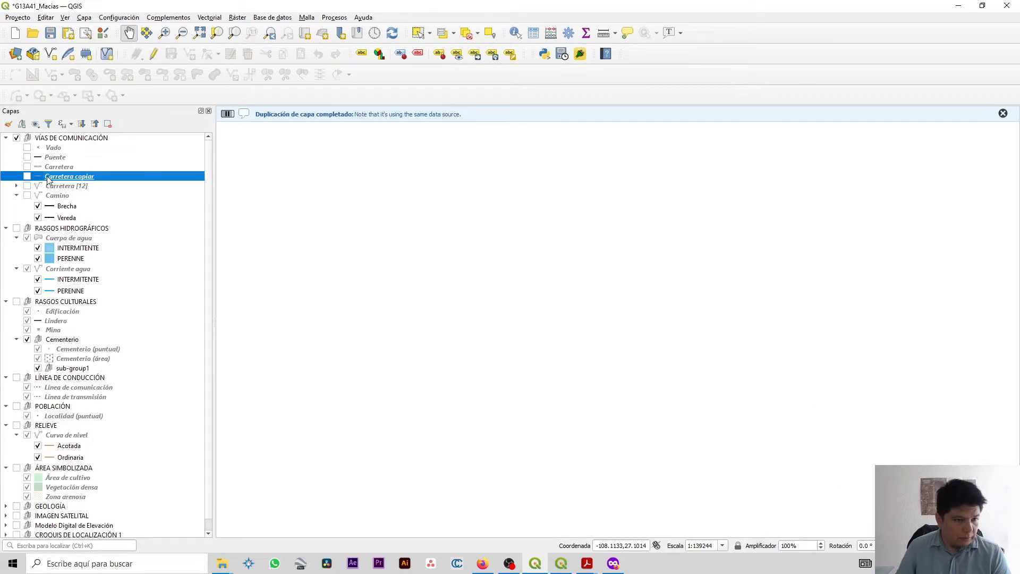
Step: Reduce the Carretera copiar symbol to its solid black Simple Line by removing the white and dashed lines, and display the layer
{"action": "double_click", "coordinate": [47, 176]}
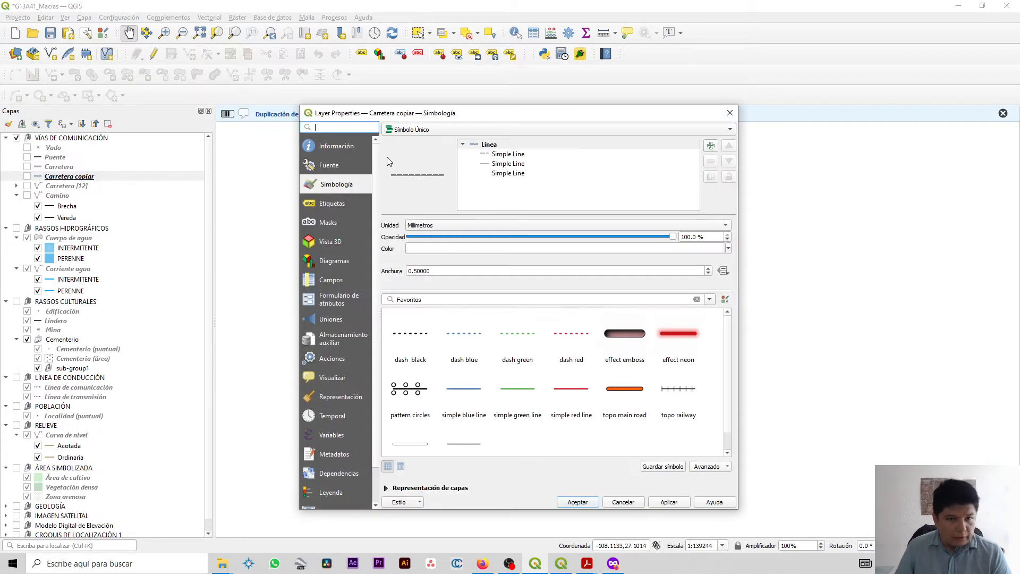
{"action": "left_click", "coordinate": [501, 154]}
{"action": "left_click", "coordinate": [504, 174]}
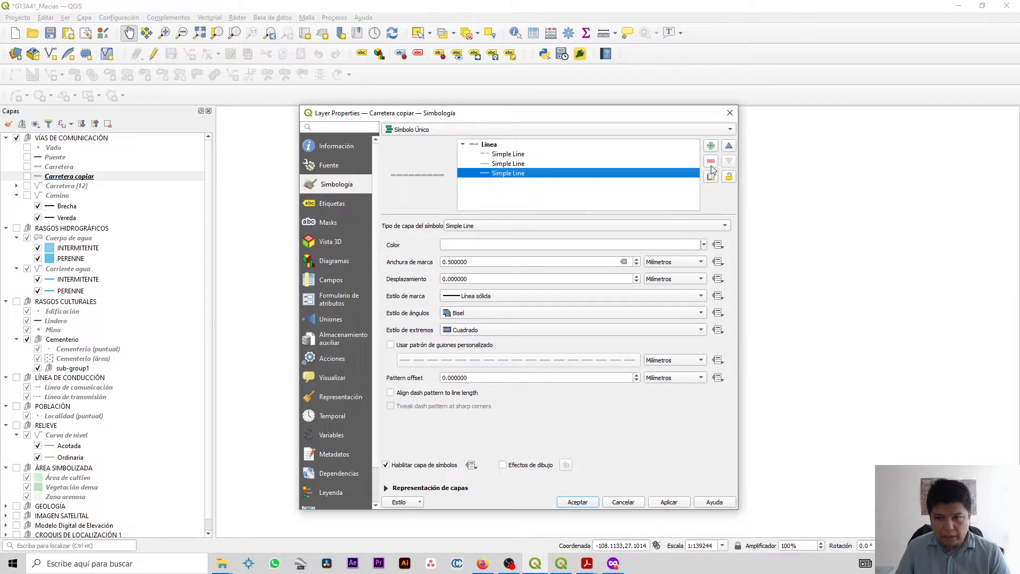
{"action": "left_click", "coordinate": [712, 161]}
{"action": "left_click", "coordinate": [512, 154]}
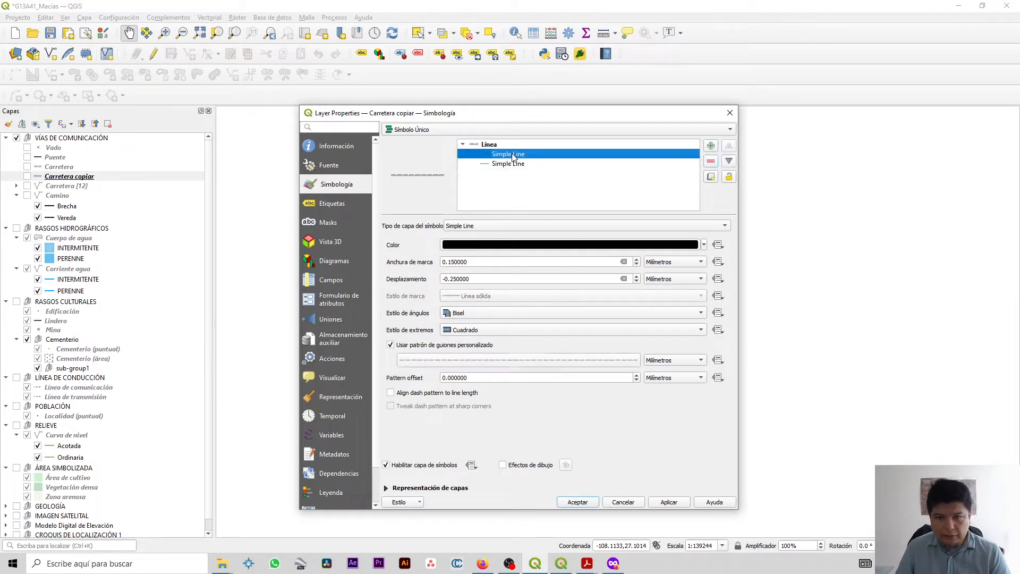
{"action": "left_click", "coordinate": [711, 161]}
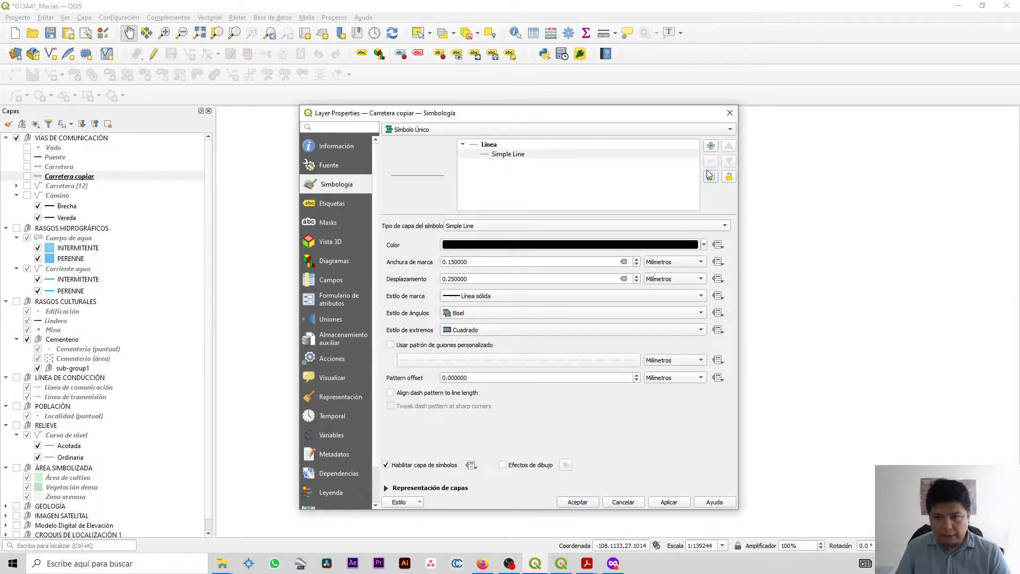
{"action": "left_click", "coordinate": [576, 502]}
{"action": "left_click", "coordinate": [27, 177]}
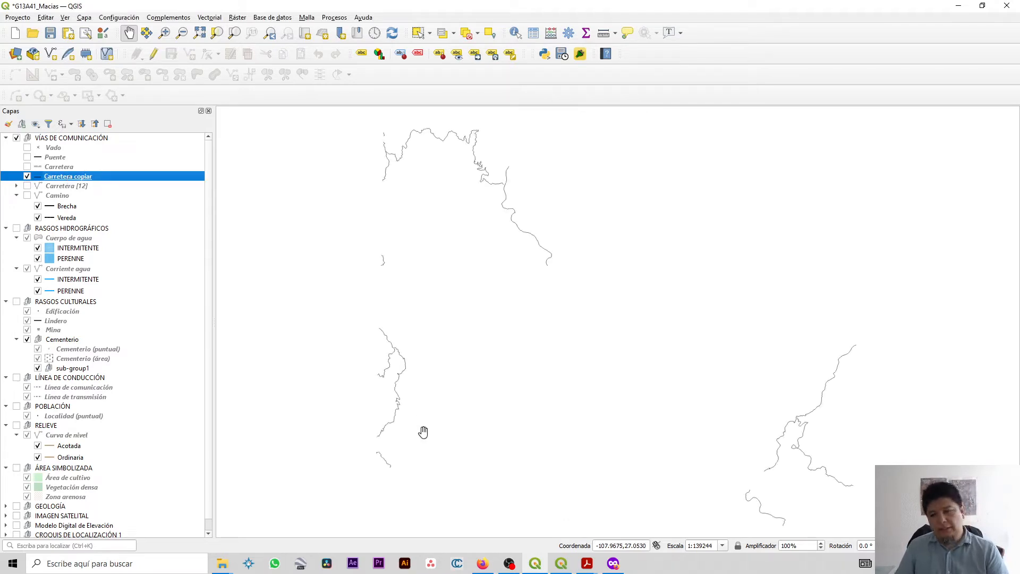
Step: Switch to the SQL_Toluca project and copy all style categories of its rule-based Carretera layer
{"action": "left_click", "coordinate": [560, 564]}
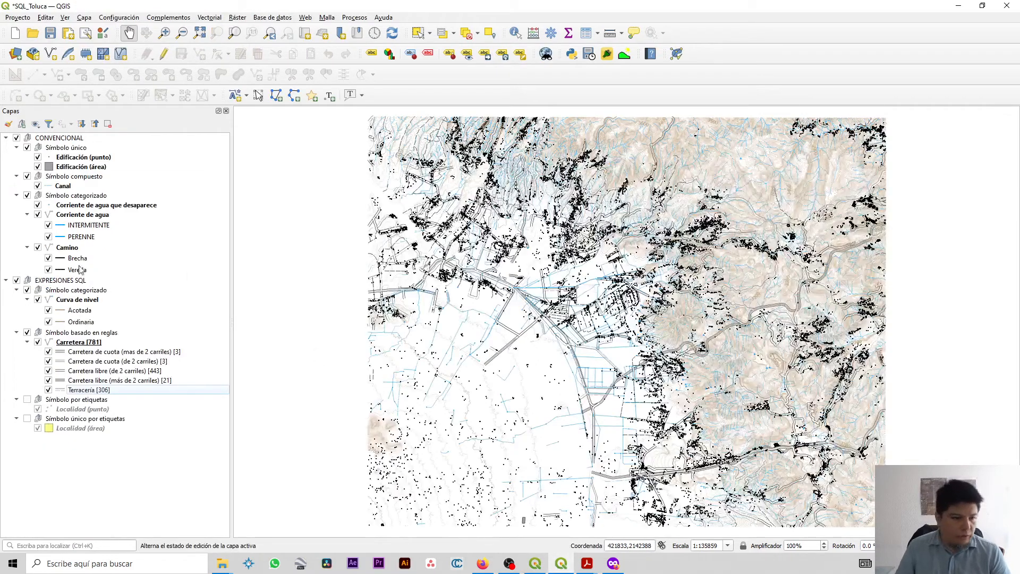
{"action": "left_click", "coordinate": [72, 343]}
{"action": "right_click", "coordinate": [73, 343]}
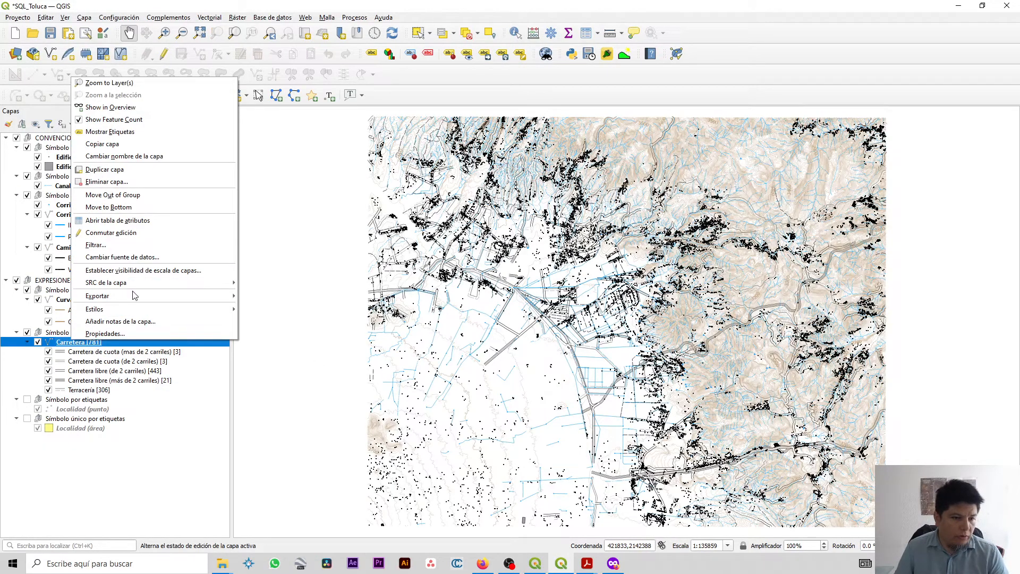
{"action": "mouse_move", "coordinate": [136, 309]}
{"action": "mouse_move", "coordinate": [303, 313]}
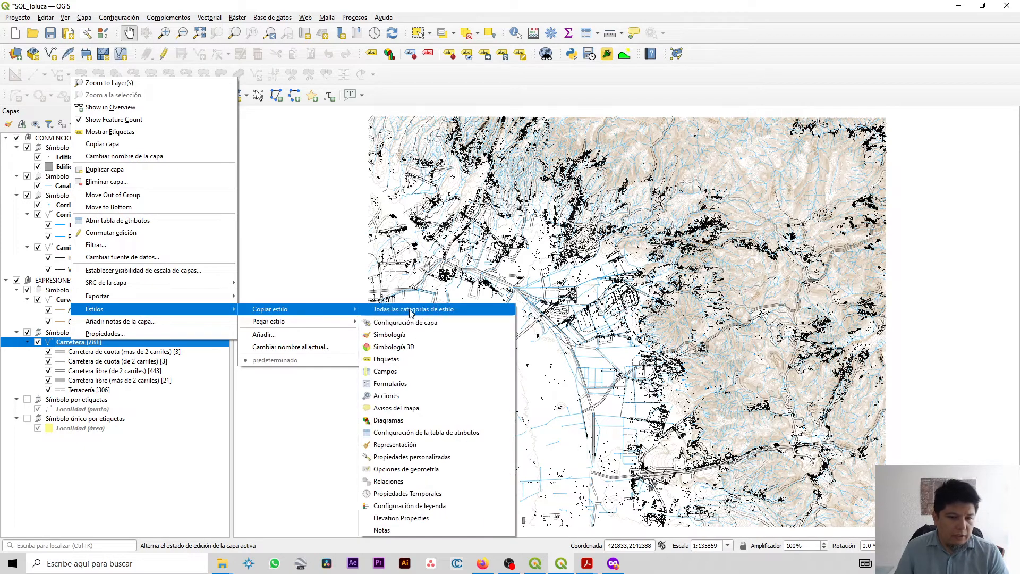
{"action": "left_click", "coordinate": [410, 313]}
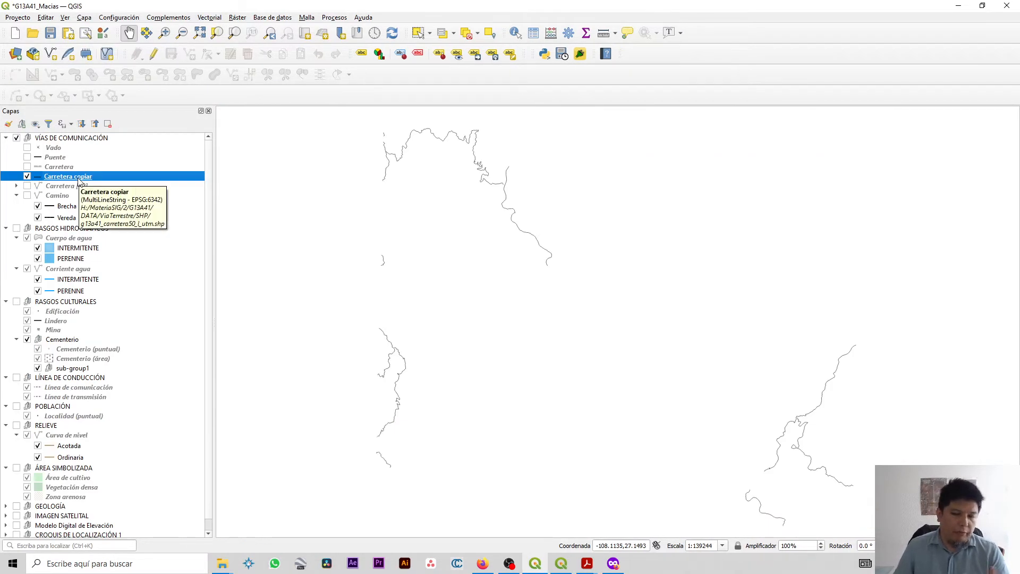
Step: Paste all style categories onto the Carretera copiar layer in the G13A41_Macias project
{"action": "right_click", "coordinate": [79, 178]}
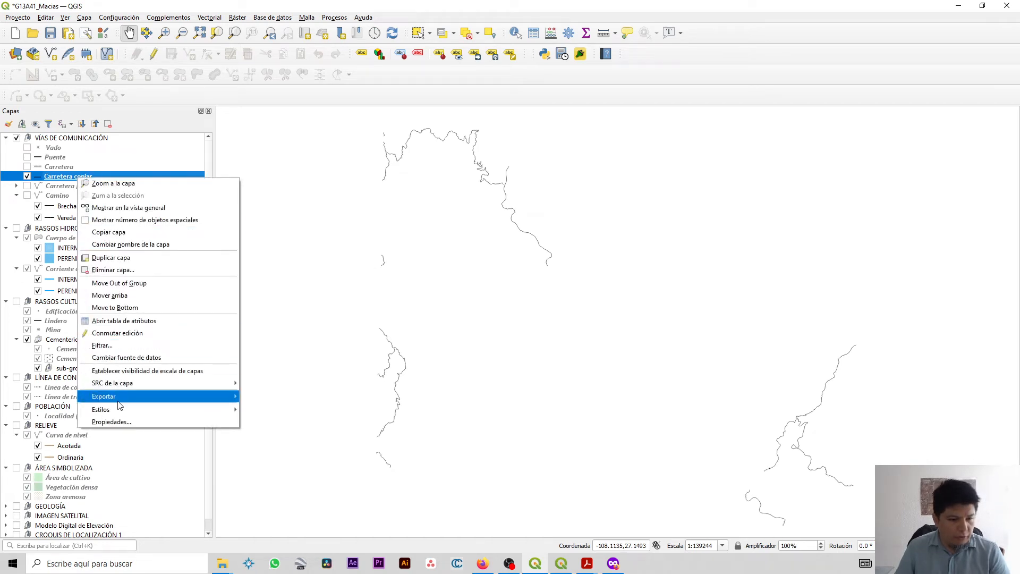
{"action": "mouse_move", "coordinate": [121, 410]}
{"action": "mouse_move", "coordinate": [314, 344]}
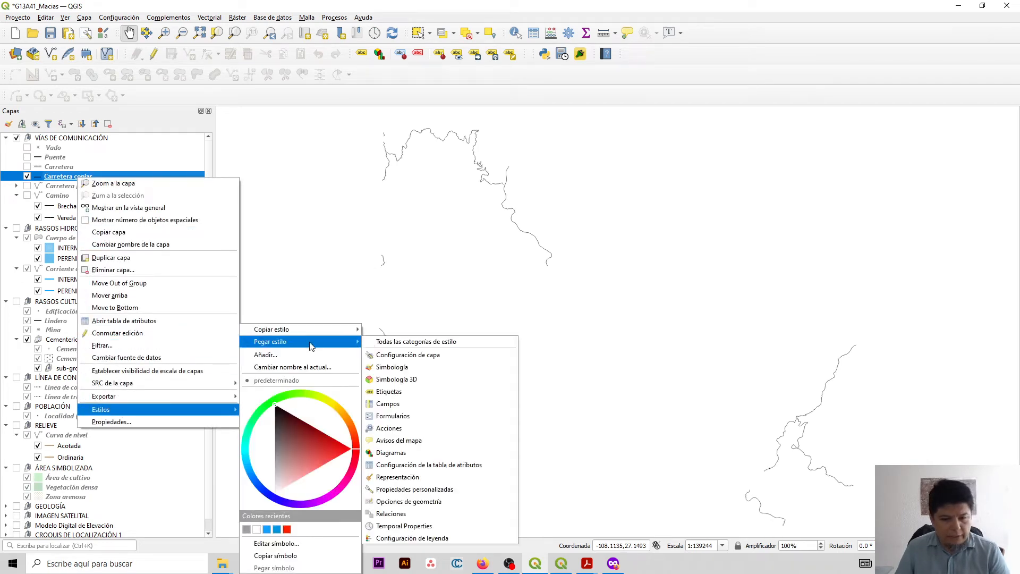
{"action": "left_click", "coordinate": [413, 344]}
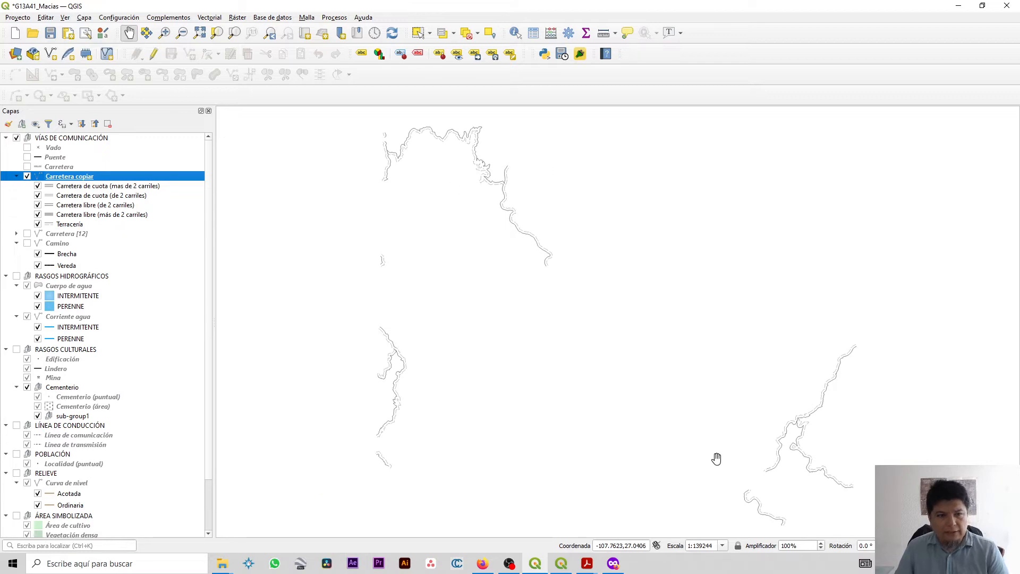
Step: Examine the toll and free road rule expressions in the Carretera copiar layer's rule-based symbology
{"action": "double_click", "coordinate": [72, 178]}
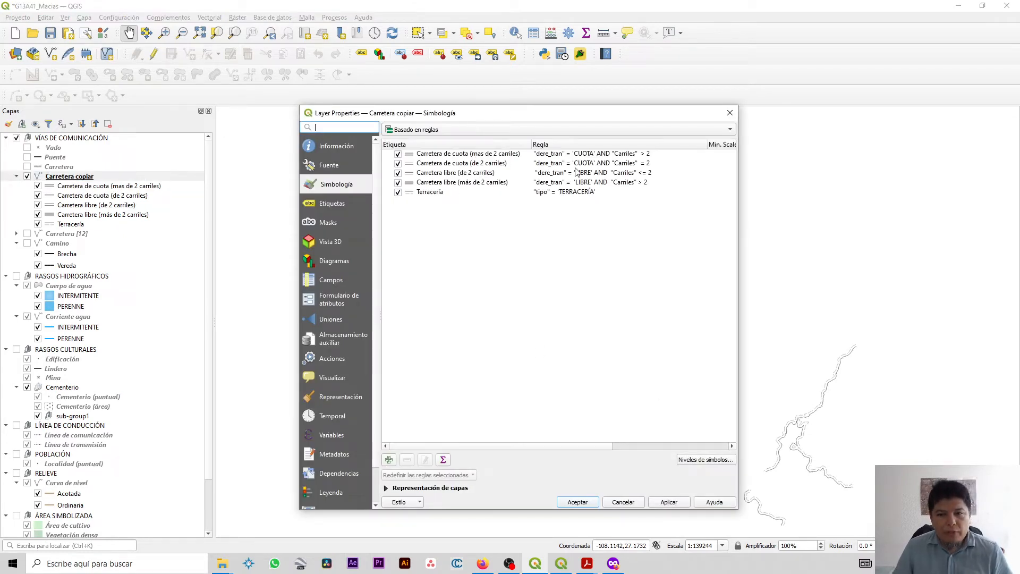
{"action": "left_click", "coordinate": [579, 155]}
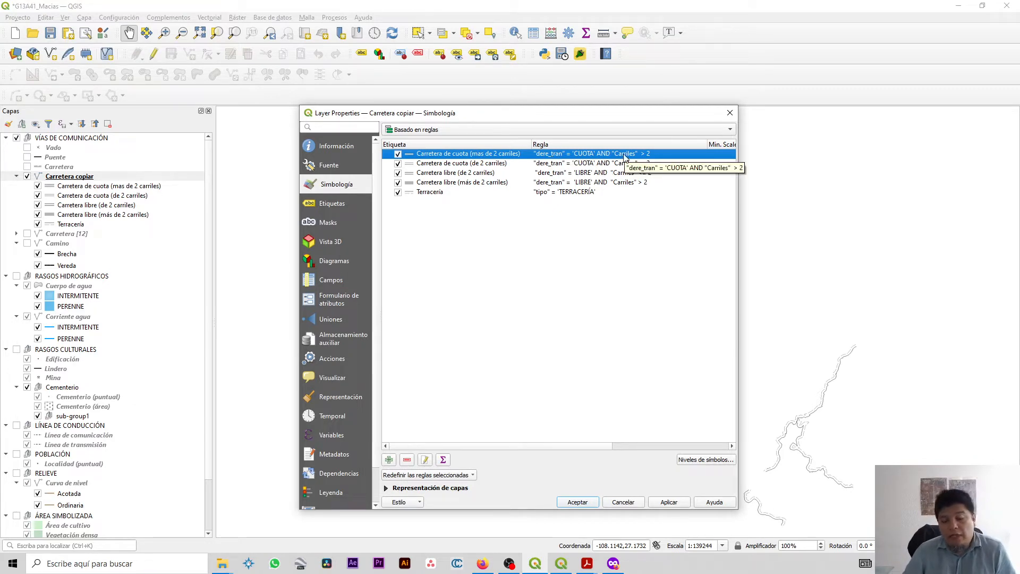
{"action": "left_click", "coordinate": [623, 182]}
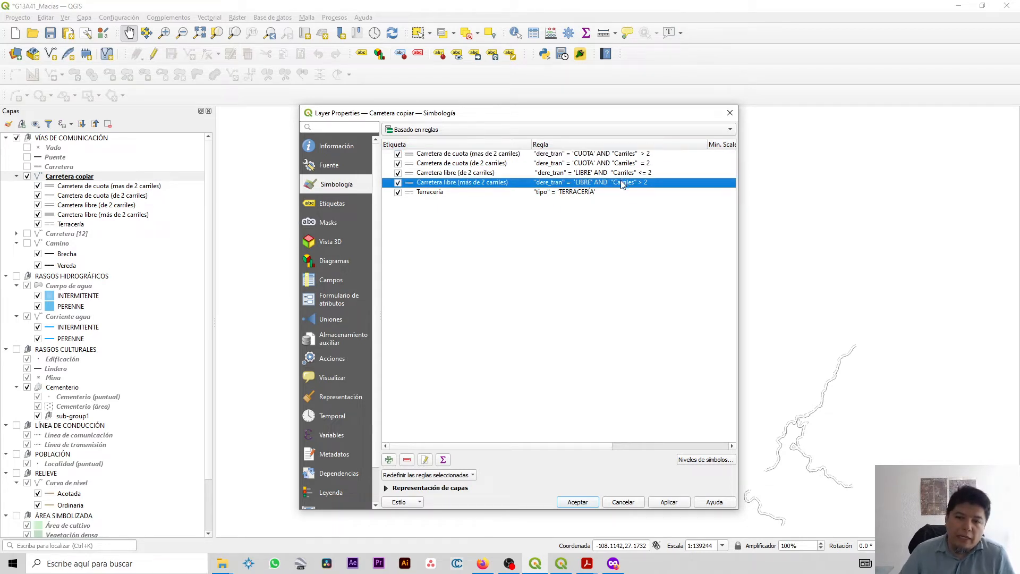
{"action": "key", "text": "Up"}
{"action": "key", "text": "Up"}
{"action": "key", "text": "Up"}
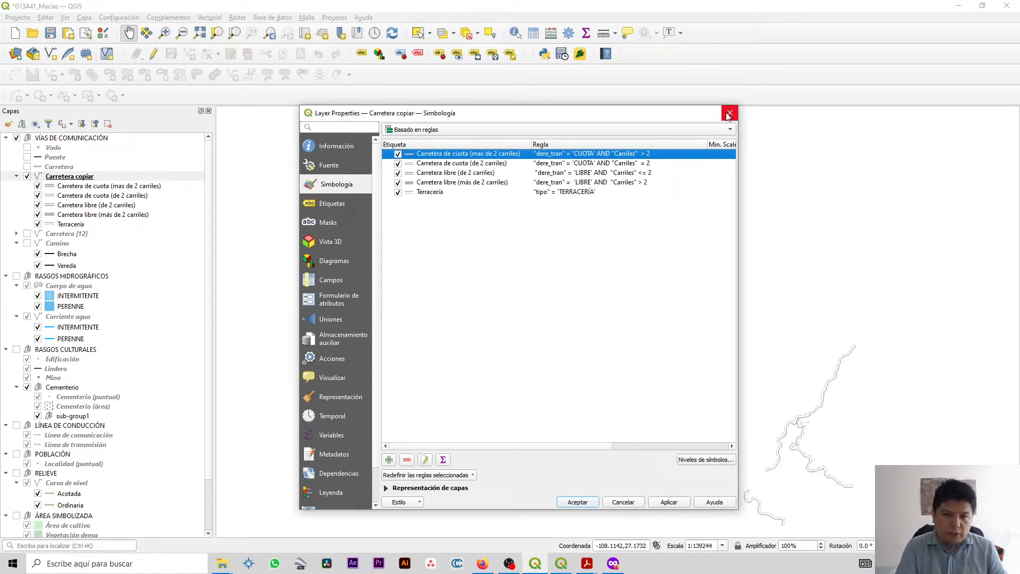
{"action": "left_click", "coordinate": [623, 184]}
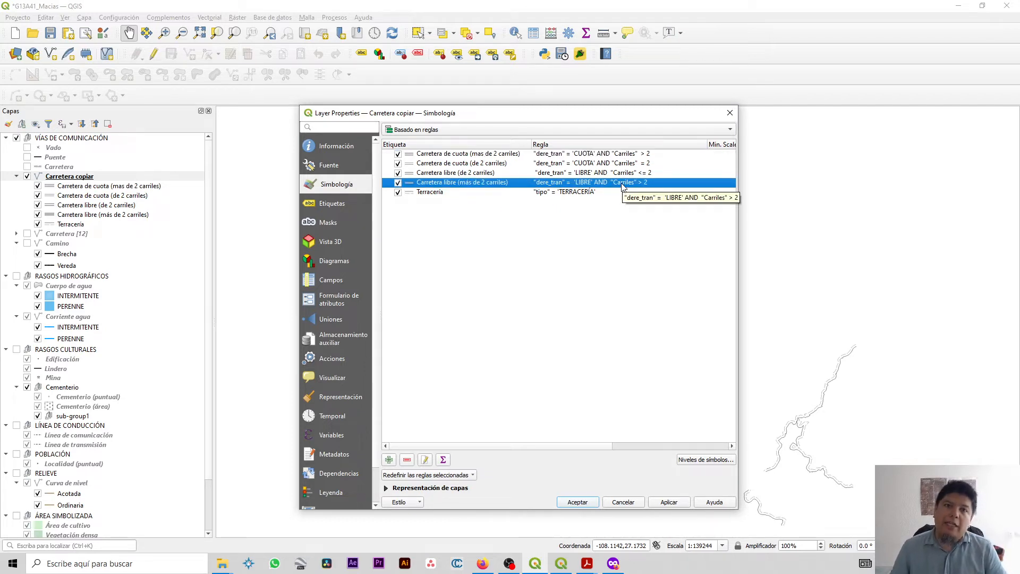
{"action": "left_click", "coordinate": [730, 113]}
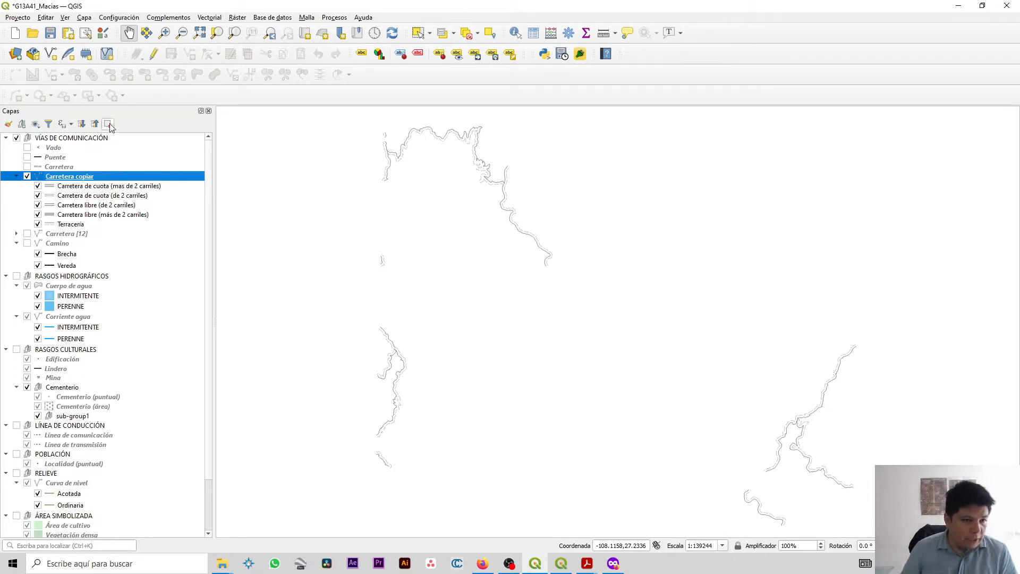
Step: Remove the Carretera copiar layer, then expand the rule-based Carretera layer and display it again
{"action": "left_click", "coordinate": [109, 125]}
{"action": "left_click", "coordinate": [495, 292]}
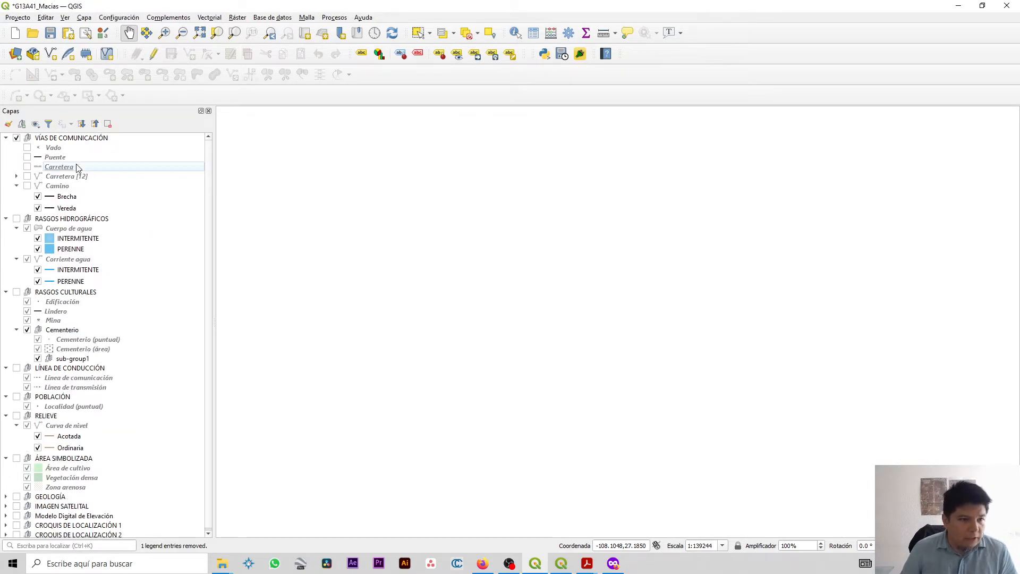
{"action": "left_click", "coordinate": [17, 176]}
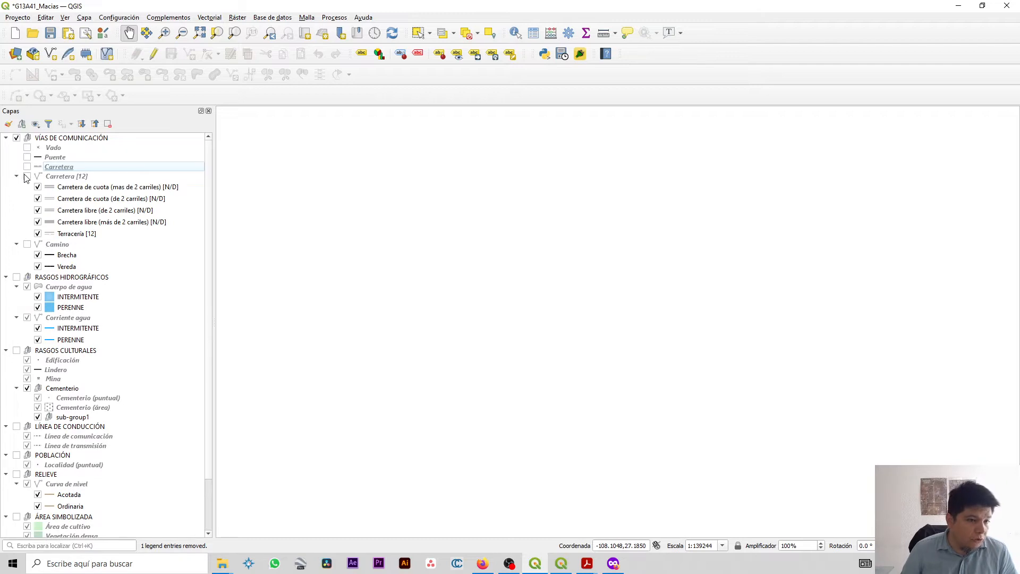
{"action": "left_click", "coordinate": [27, 177]}
{"action": "left_click", "coordinate": [59, 167]}
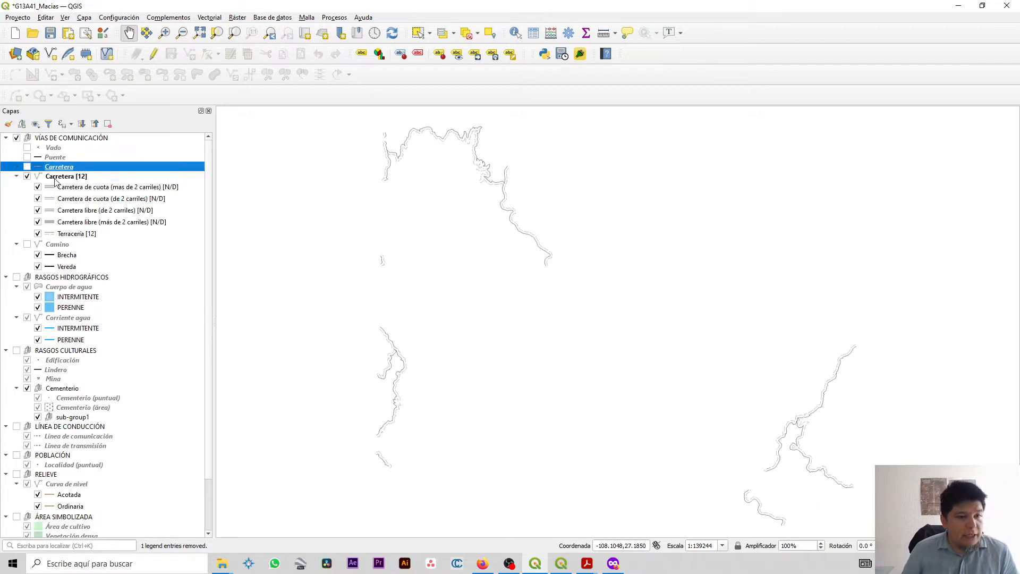
{"action": "left_click", "coordinate": [56, 176]}
{"action": "left_click", "coordinate": [58, 167]}
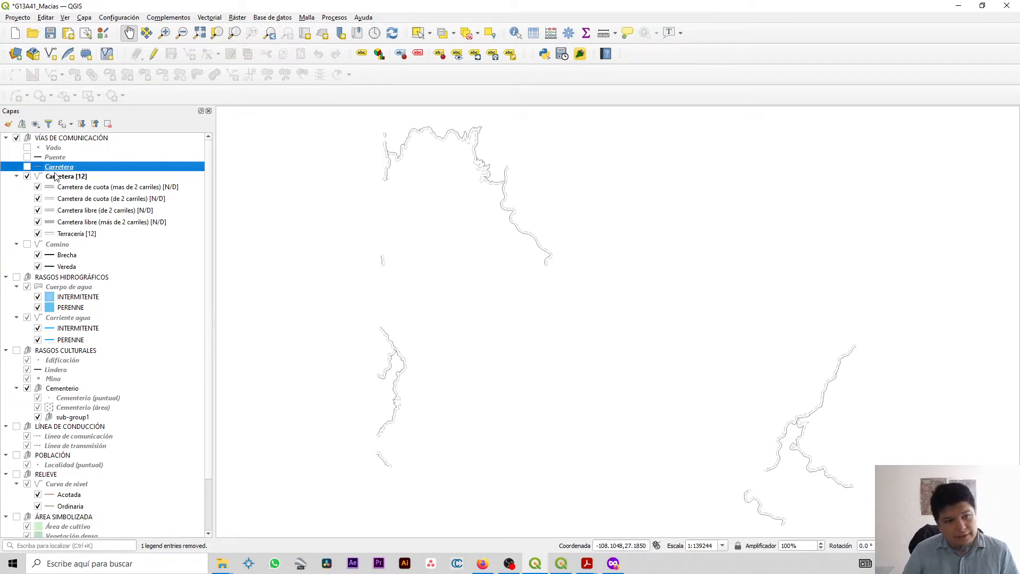
Step: Select the rule-based Carretera layer, then switch to the SQL_Toluca project and hide and collapse its CONVENCIONAL group
{"action": "left_click", "coordinate": [57, 177]}
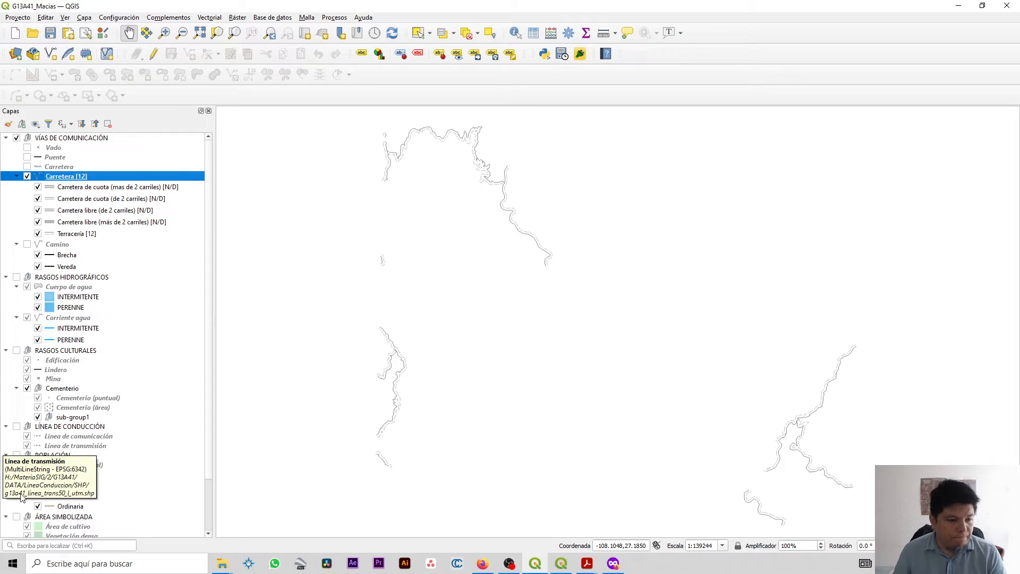
{"action": "key", "text": "alt+Tab"}
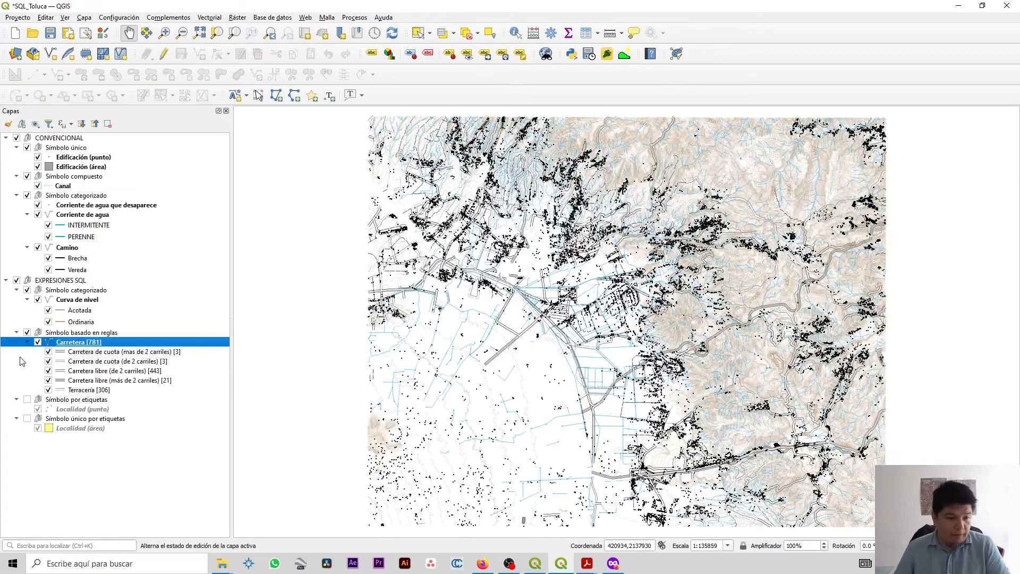
{"action": "left_click", "coordinate": [16, 138]}
{"action": "left_click", "coordinate": [5, 138]}
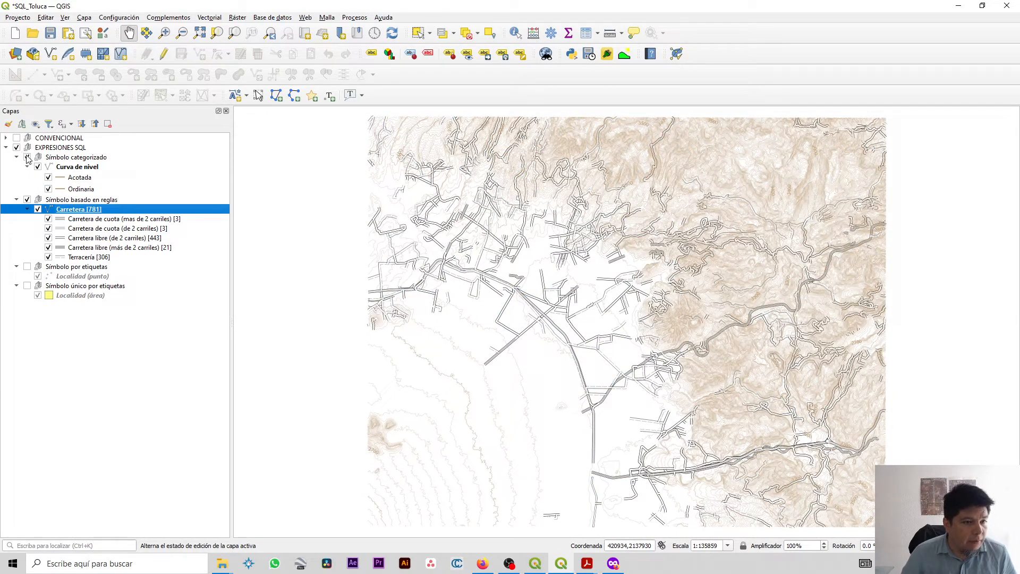
Step: Hide and collapse the Símbolo categorizado and Símbolo basado en reglas groups within EXPRESIONES SQL
{"action": "left_click", "coordinate": [27, 158]}
{"action": "left_click", "coordinate": [27, 157]}
{"action": "left_click", "coordinate": [17, 158]}
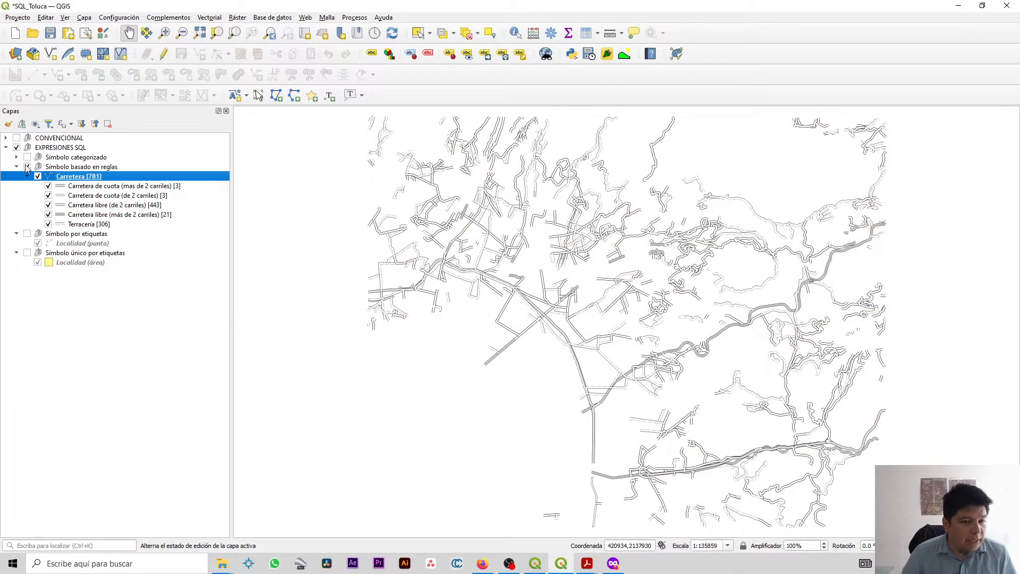
{"action": "left_click", "coordinate": [16, 167]}
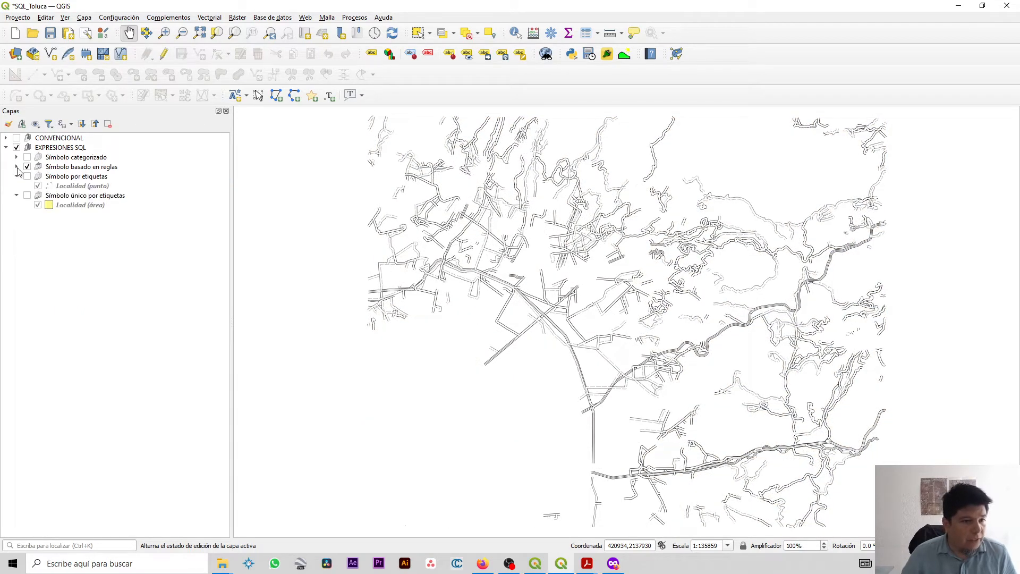
{"action": "left_click", "coordinate": [27, 168]}
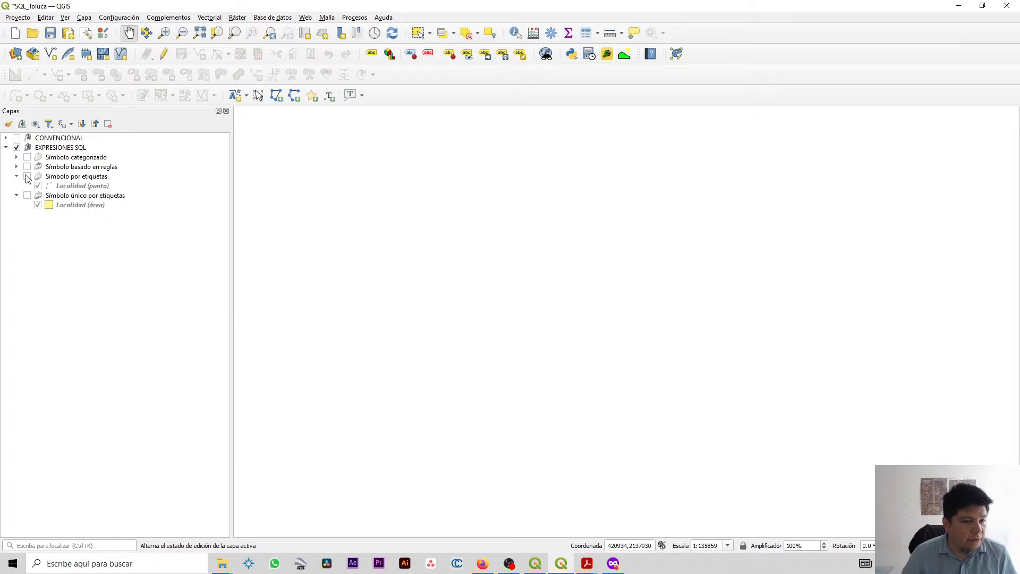
Step: Display the Símbolo por etiquetas and Símbolo único por etiquetas groups, leaving only the Localidad (punto) layer visible in them
{"action": "left_click", "coordinate": [27, 176]}
{"action": "left_click", "coordinate": [27, 196]}
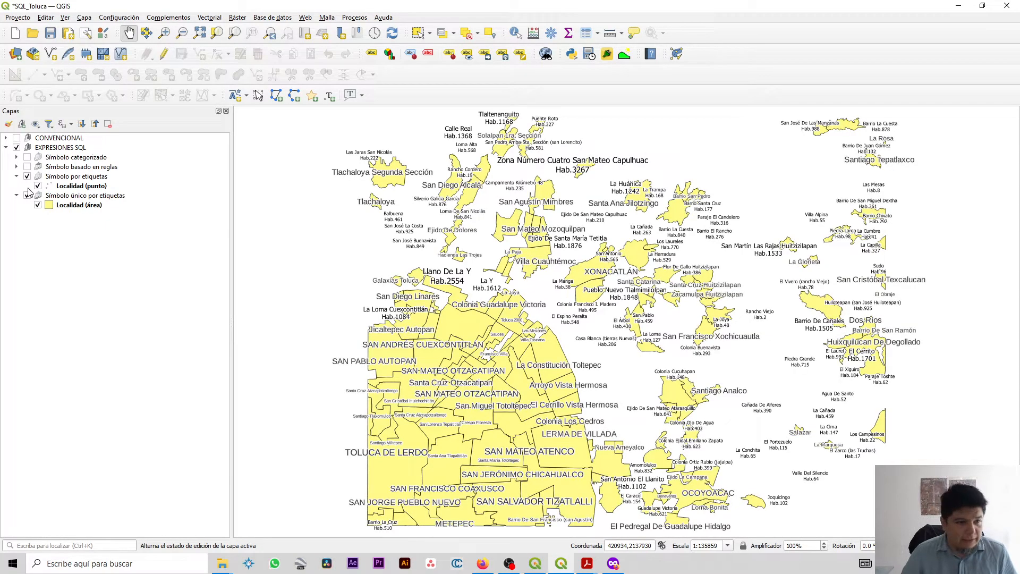
{"action": "left_click", "coordinate": [38, 186]}
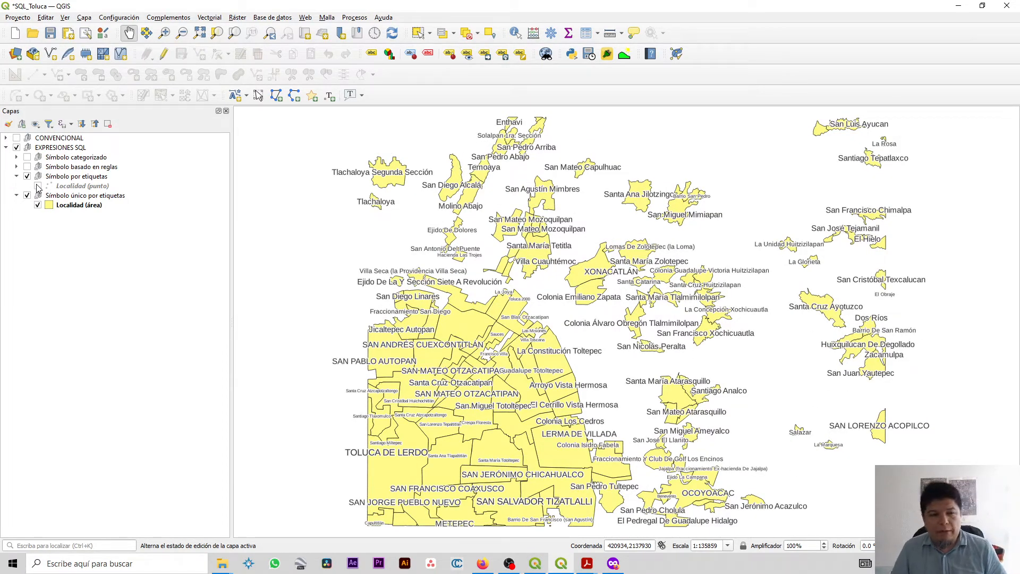
{"action": "left_click", "coordinate": [77, 187]}
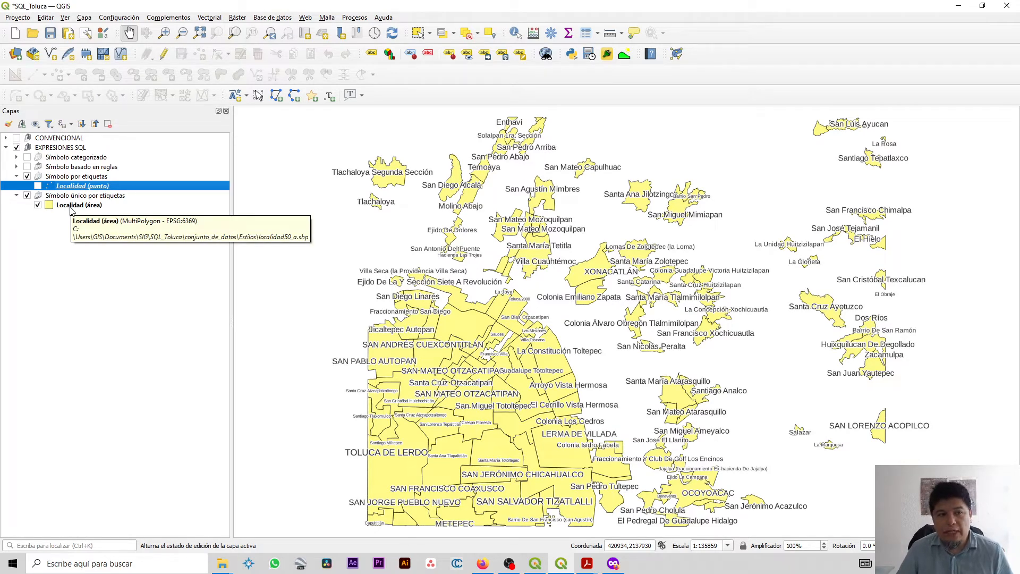
{"action": "left_click", "coordinate": [72, 207]}
{"action": "left_click", "coordinate": [75, 189]}
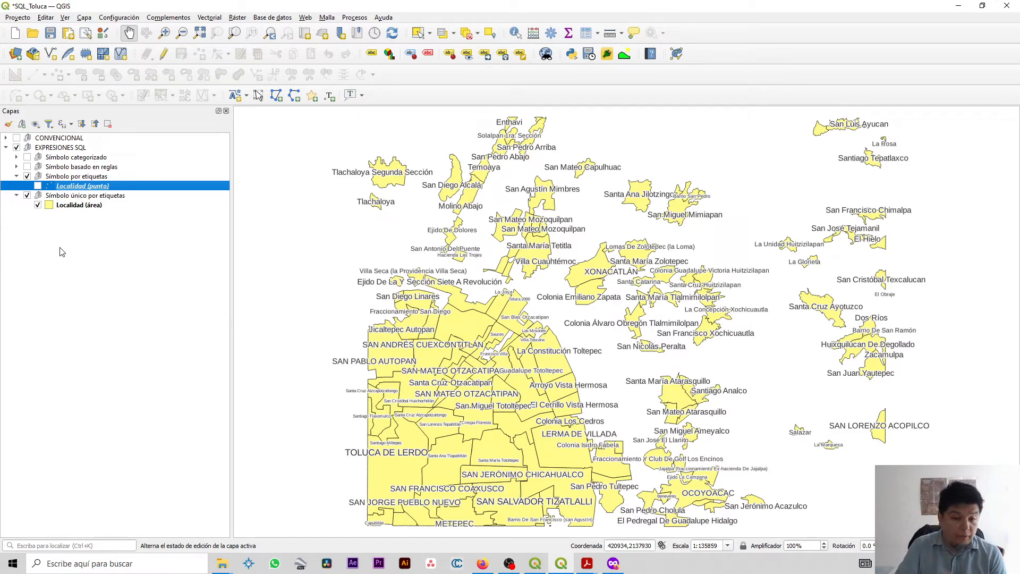
{"action": "left_click", "coordinate": [38, 205]}
{"action": "left_click", "coordinate": [37, 187]}
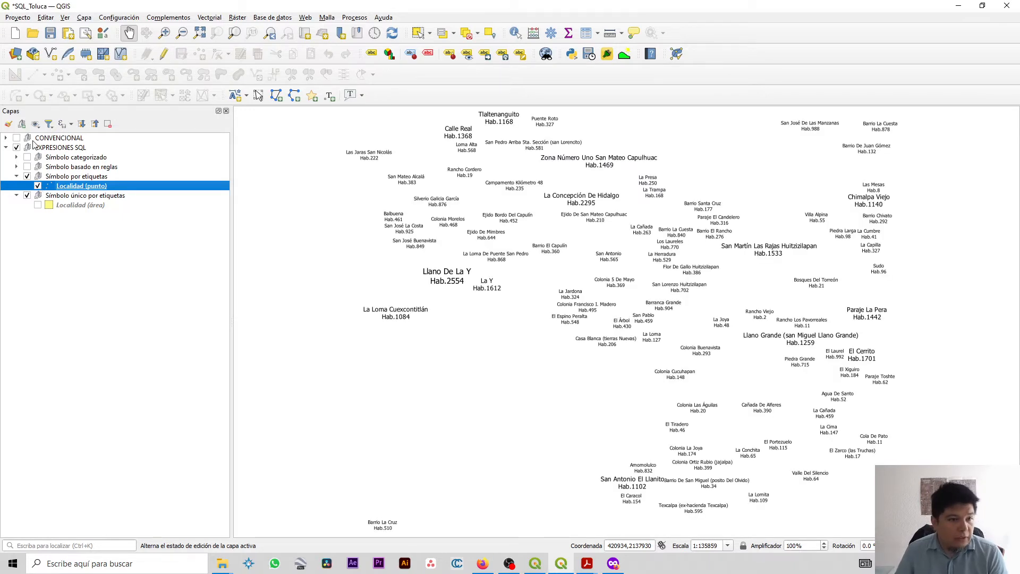
Step: Display the CONVENCIONAL group with only its Símbolo único building layers visible, and compare the buildings with the locality labels
{"action": "left_click", "coordinate": [7, 139]}
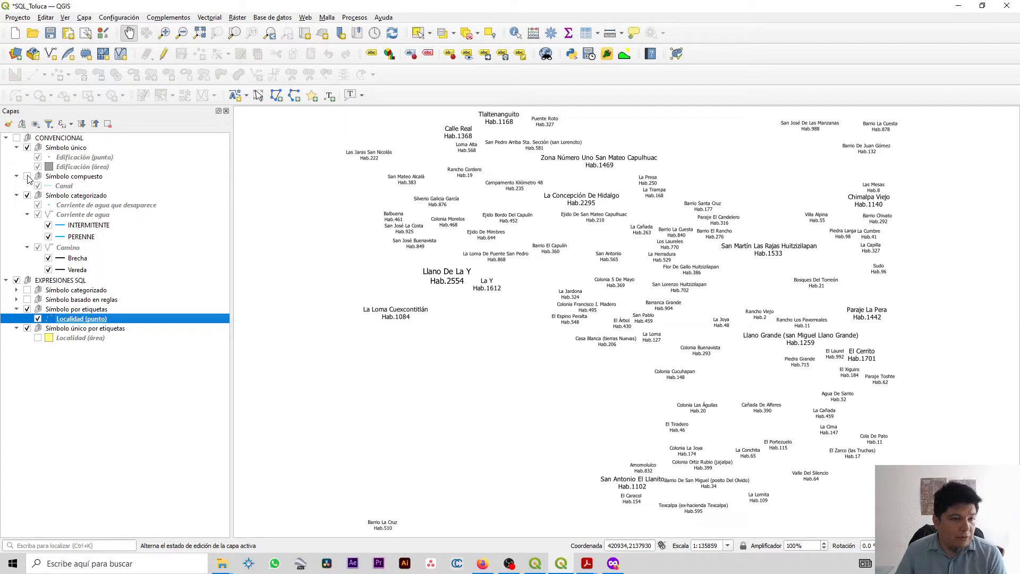
{"action": "left_click", "coordinate": [17, 196]}
{"action": "left_click", "coordinate": [16, 176]}
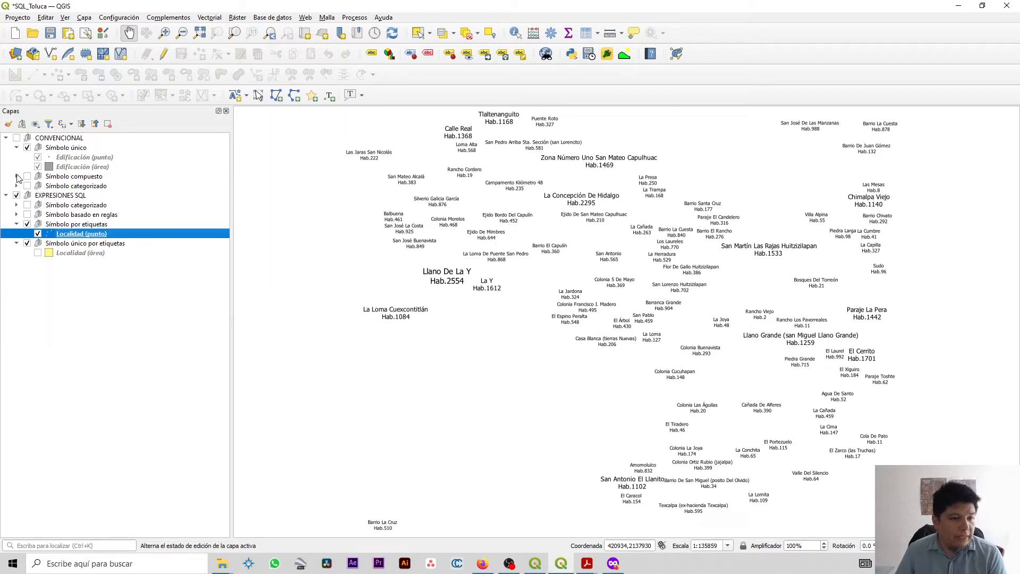
{"action": "left_click", "coordinate": [16, 138]}
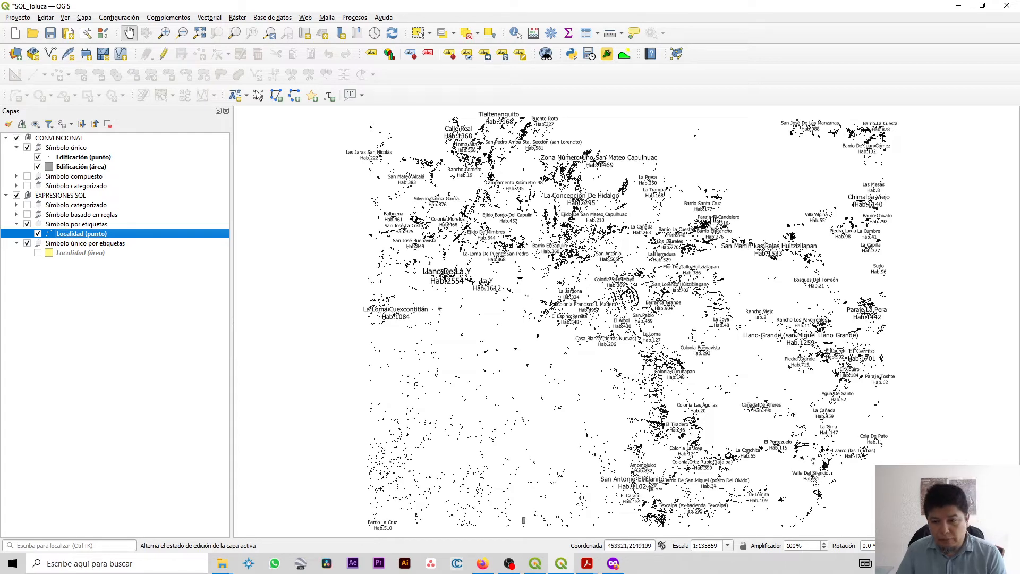
{"action": "scroll", "coordinate": [707, 217], "scroll_direction": "up", "scroll_amount": 3}
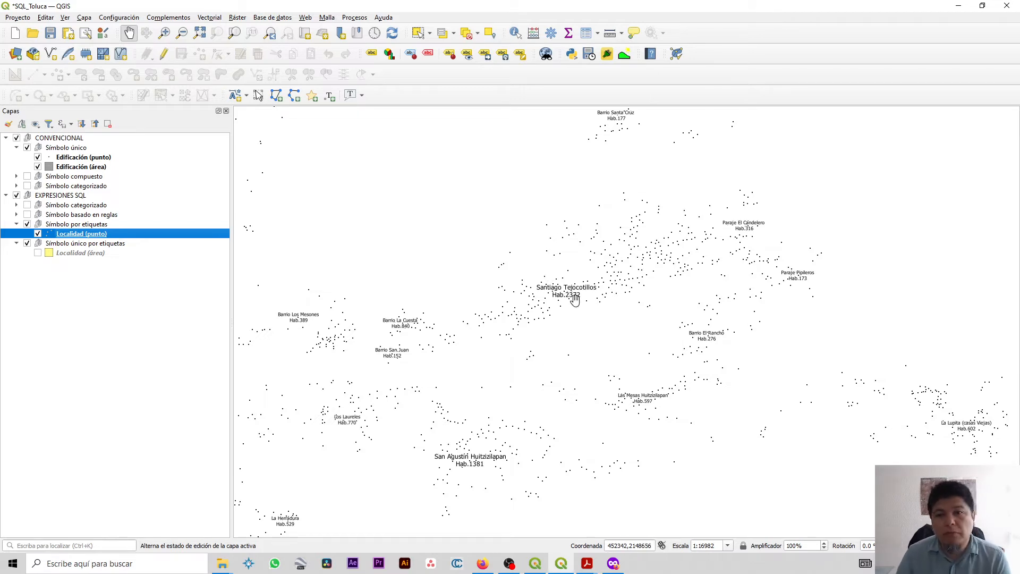
{"action": "scroll", "coordinate": [575, 299], "scroll_direction": "down", "scroll_amount": 2}
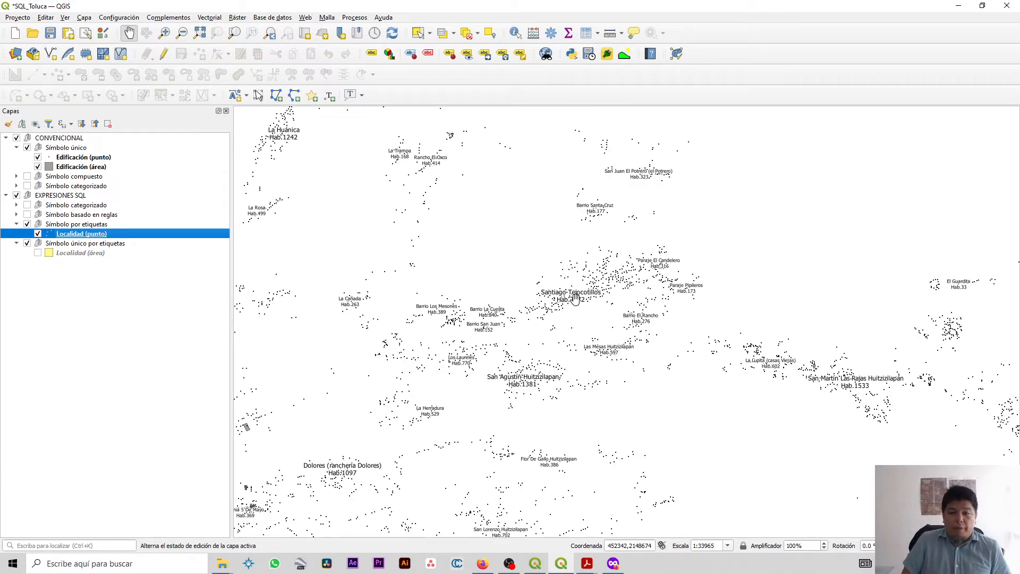
Step: Hide and collapse the CONVENCIONAL group and fit the map to its full extent
{"action": "left_click", "coordinate": [16, 137]}
{"action": "left_click", "coordinate": [6, 137]}
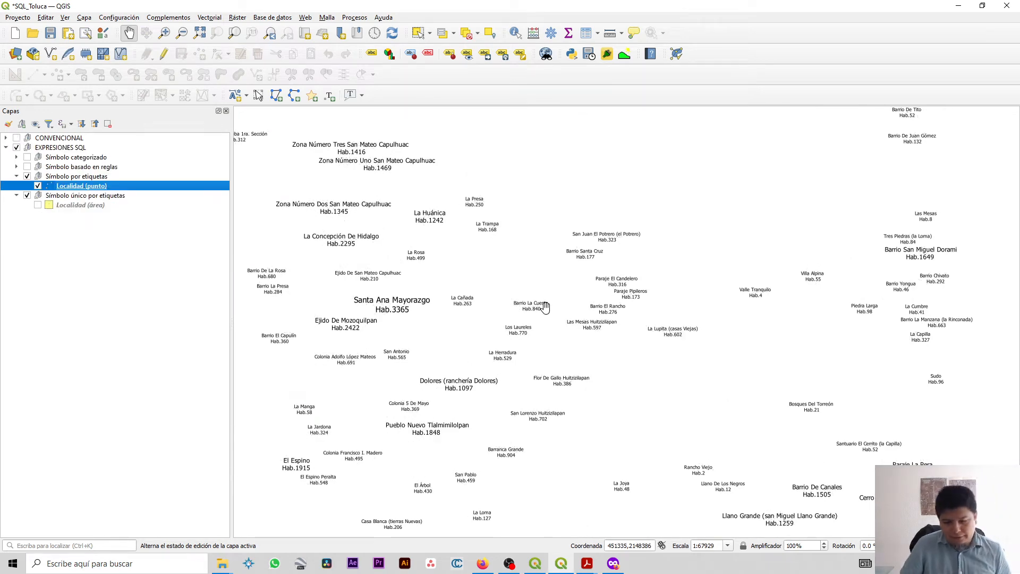
{"action": "scroll", "coordinate": [619, 261], "scroll_direction": "down", "scroll_amount": 1}
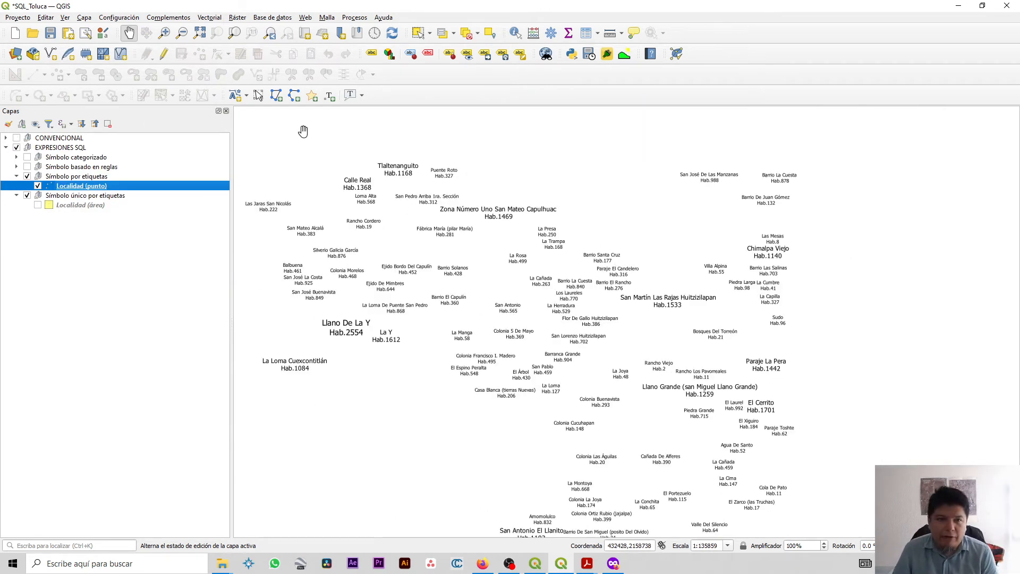
{"action": "left_click", "coordinate": [200, 33]}
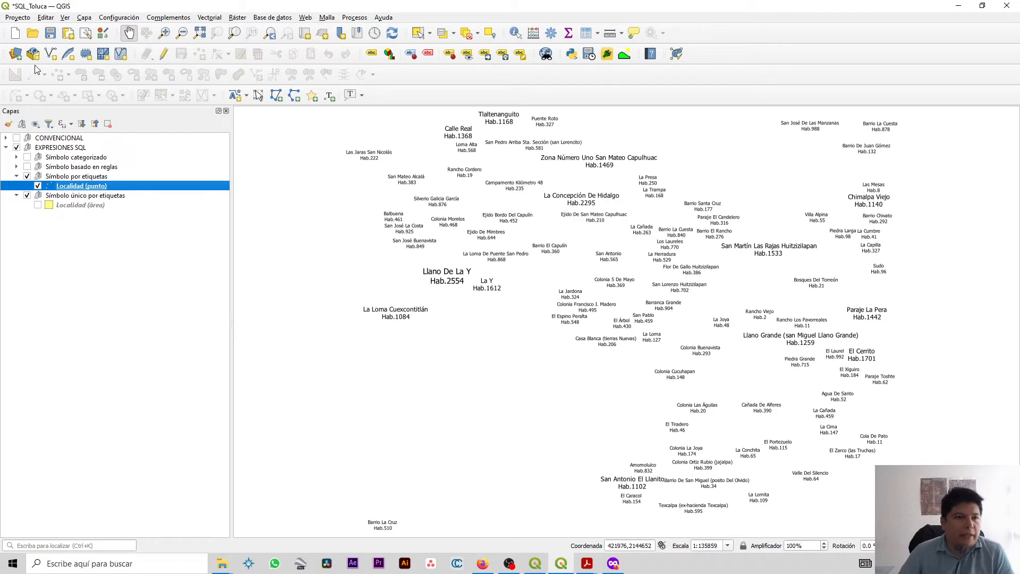
Step: Save the SQL_Toluca project and display the Localidad (área) layer
{"action": "left_click", "coordinate": [50, 33]}
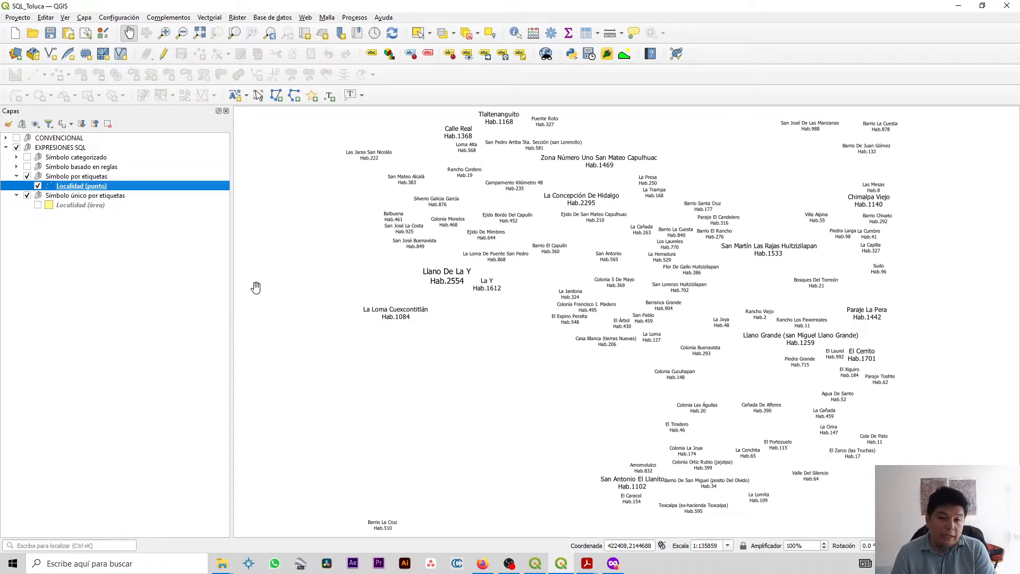
{"action": "left_click", "coordinate": [37, 206]}
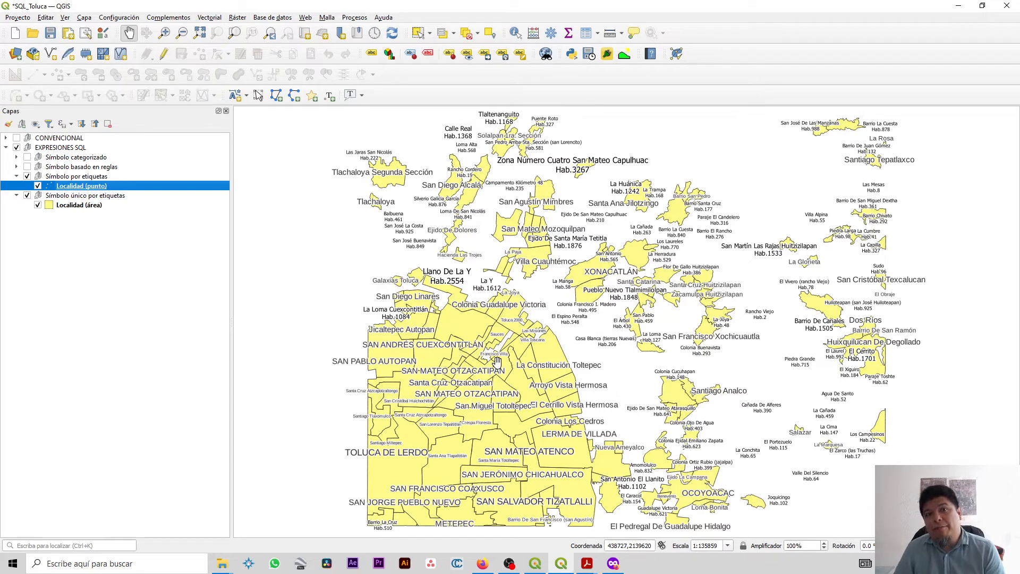
Step: In the G13A41_Macias project, show all layers except the GEOLOGÍA, IMAGEN SATELITAL, Modelo Digital de Elevación and both CROQUIS DE LOCALIZACIÓN groups
{"action": "left_click", "coordinate": [537, 565]}
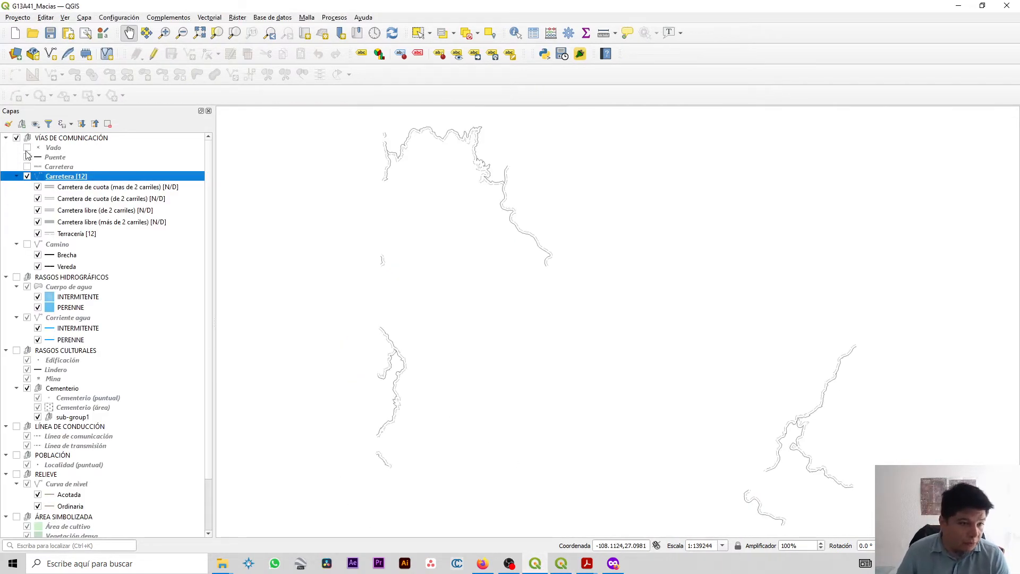
{"action": "left_click", "coordinate": [36, 123]}
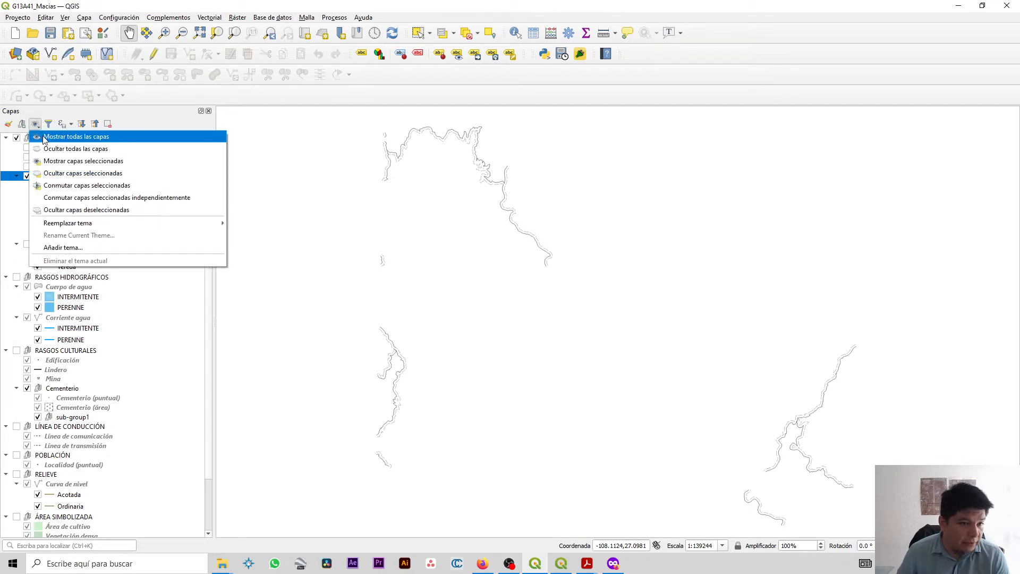
{"action": "left_click", "coordinate": [47, 137]}
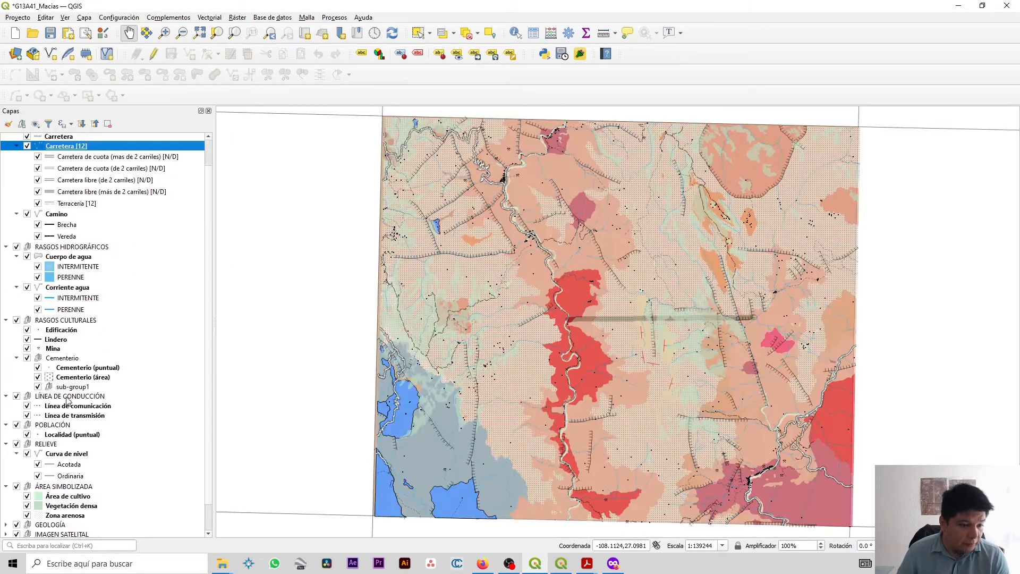
{"action": "left_click", "coordinate": [17, 494]}
{"action": "left_click", "coordinate": [16, 504]}
{"action": "left_click", "coordinate": [16, 513]}
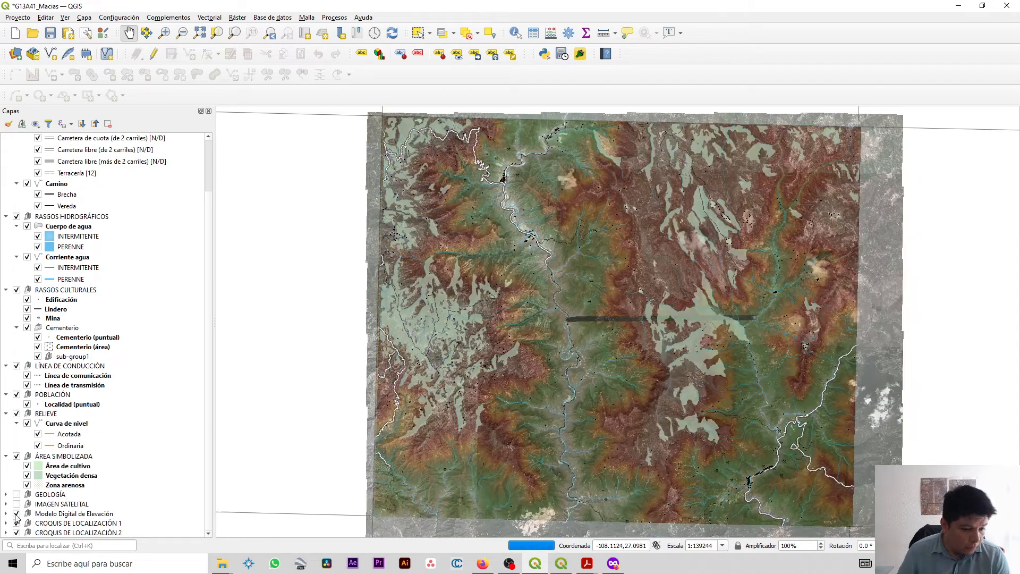
{"action": "left_click", "coordinate": [17, 523]}
{"action": "left_click", "coordinate": [17, 533]}
Step: Select the Localidad (puntual) layer in the POBLACIÓN group and zoom the map to its extent
{"action": "scroll", "coordinate": [54, 456], "scroll_direction": "up", "scroll_amount": 3}
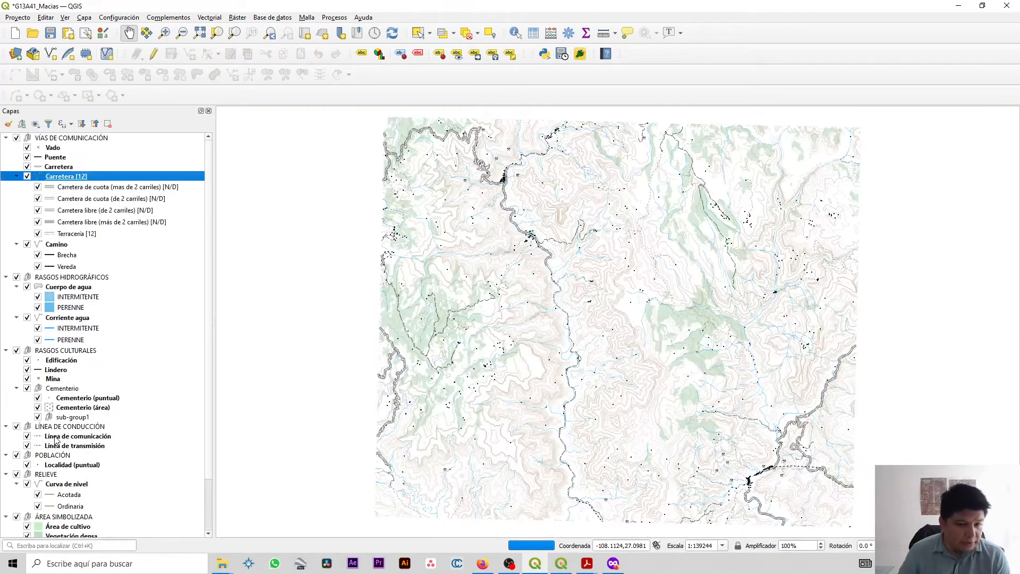
{"action": "scroll", "coordinate": [257, 397], "scroll_direction": "up", "scroll_amount": 1}
{"action": "scroll", "coordinate": [101, 469], "scroll_direction": "down", "scroll_amount": 3}
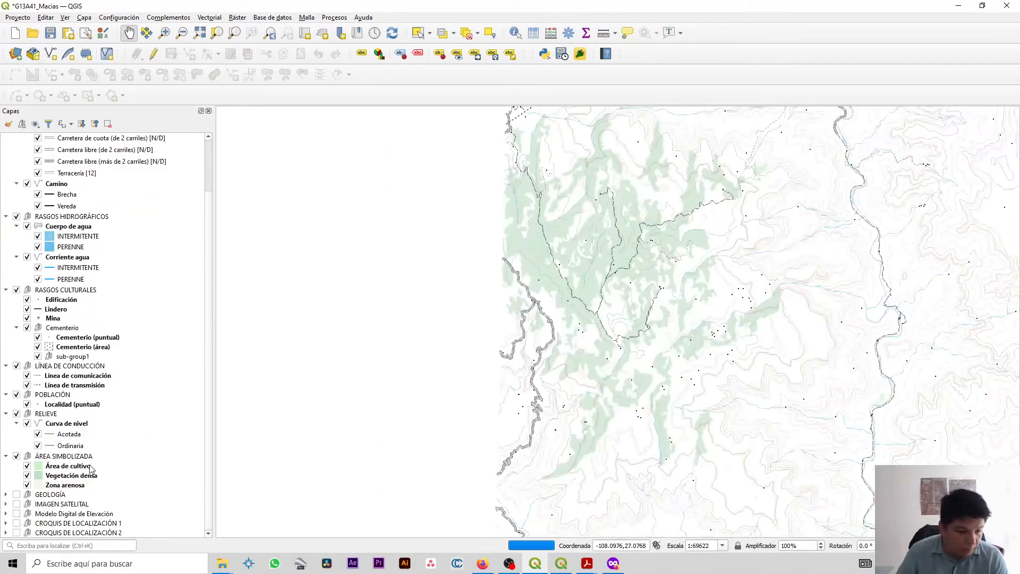
{"action": "left_click", "coordinate": [60, 458]}
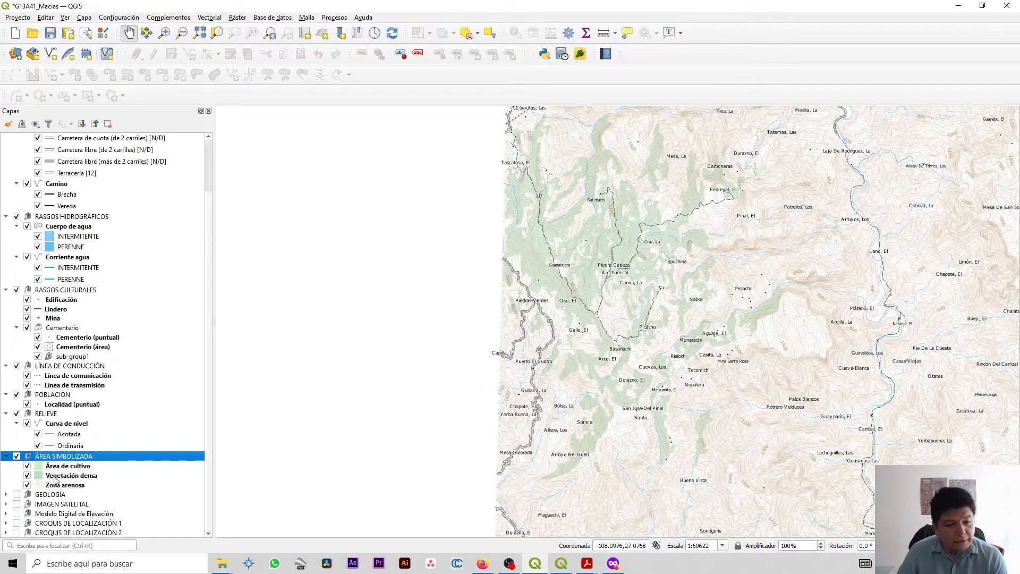
{"action": "left_click", "coordinate": [53, 396]}
{"action": "left_click", "coordinate": [55, 406]}
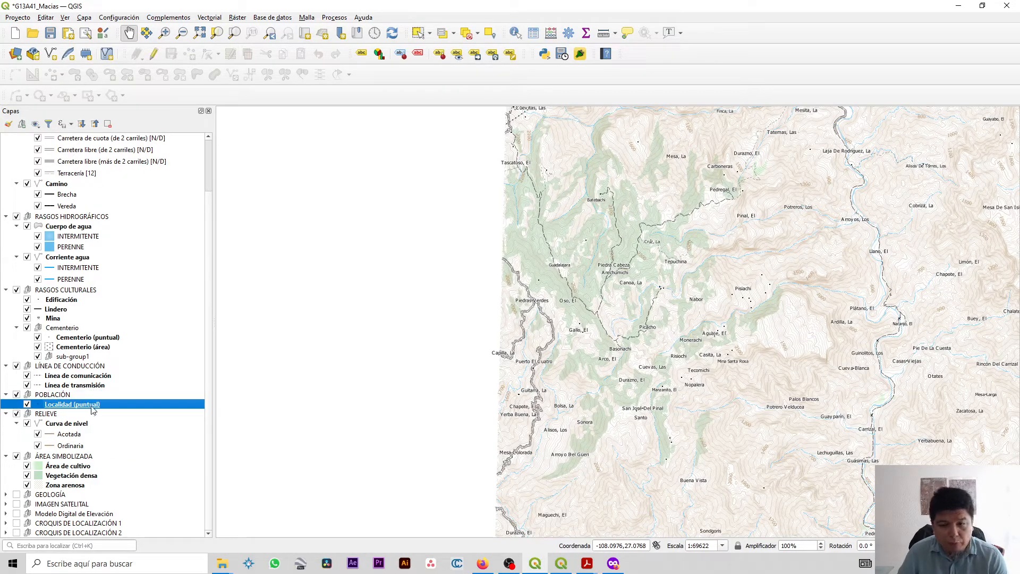
{"action": "right_click", "coordinate": [96, 408]}
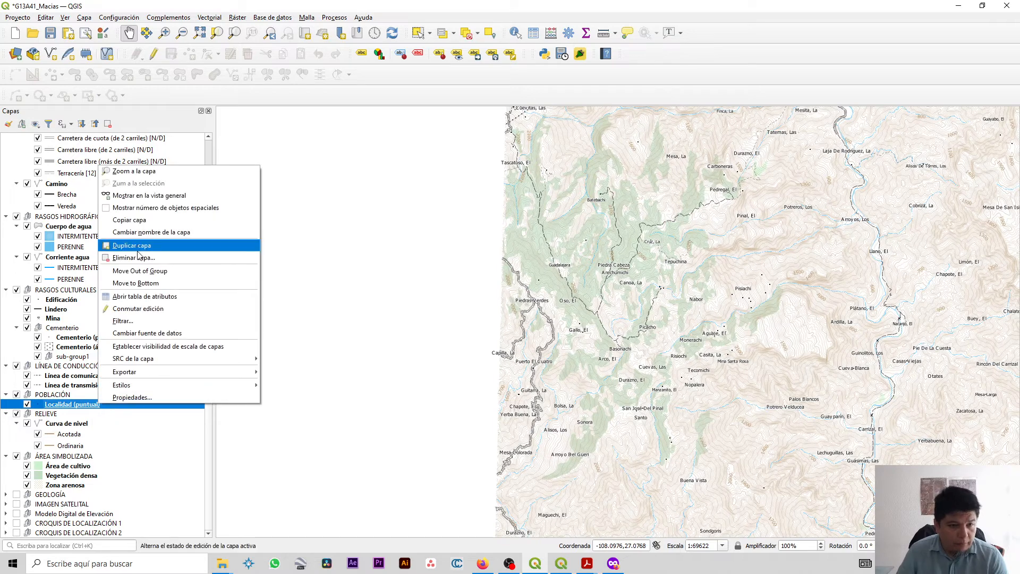
{"action": "left_click", "coordinate": [134, 172]}
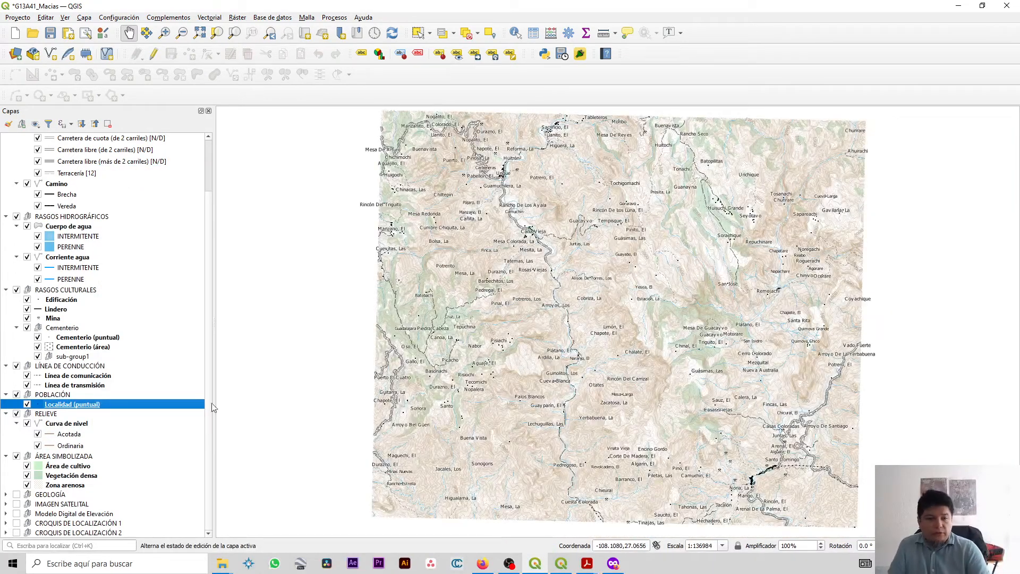
Step: Open the Localidad (puntual) attribute table and examine its Nom, Pob, TEXT and NomPrueba fields
{"action": "right_click", "coordinate": [108, 409]}
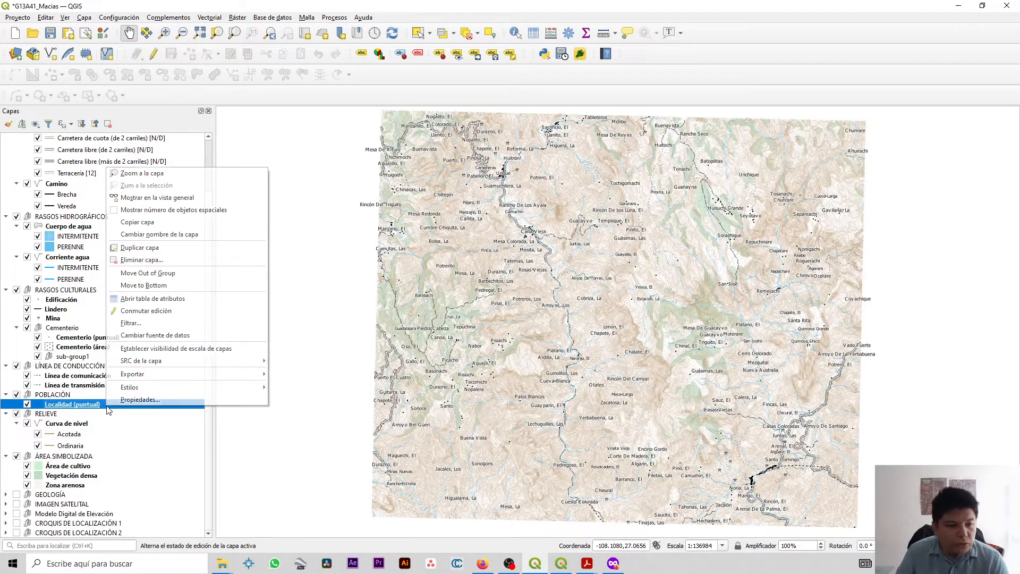
{"action": "left_click", "coordinate": [142, 300]}
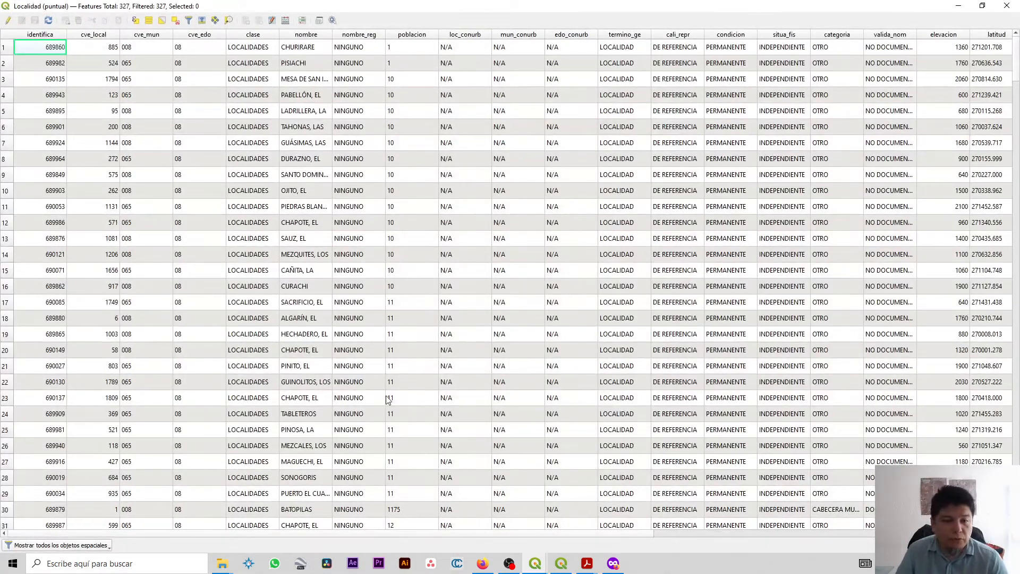
{"action": "left_click_drag", "start_coordinate": [374, 536], "coordinate": [760, 531]}
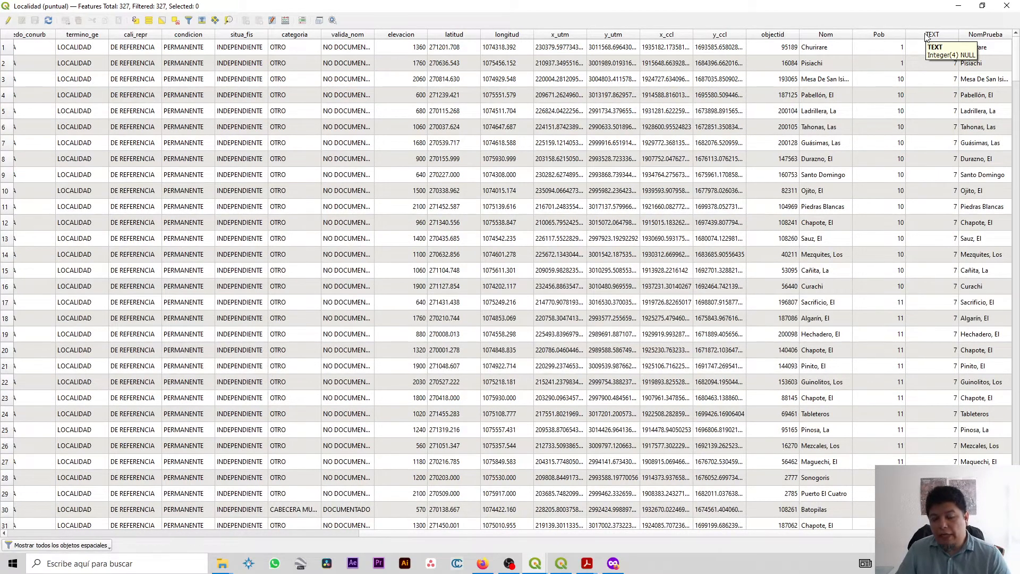
Step: Examine the Localidades label size specifications by population range in parte2.pdf, and close the Localidad (puntual) attribute table
{"action": "mouse_move", "coordinate": [587, 563]}
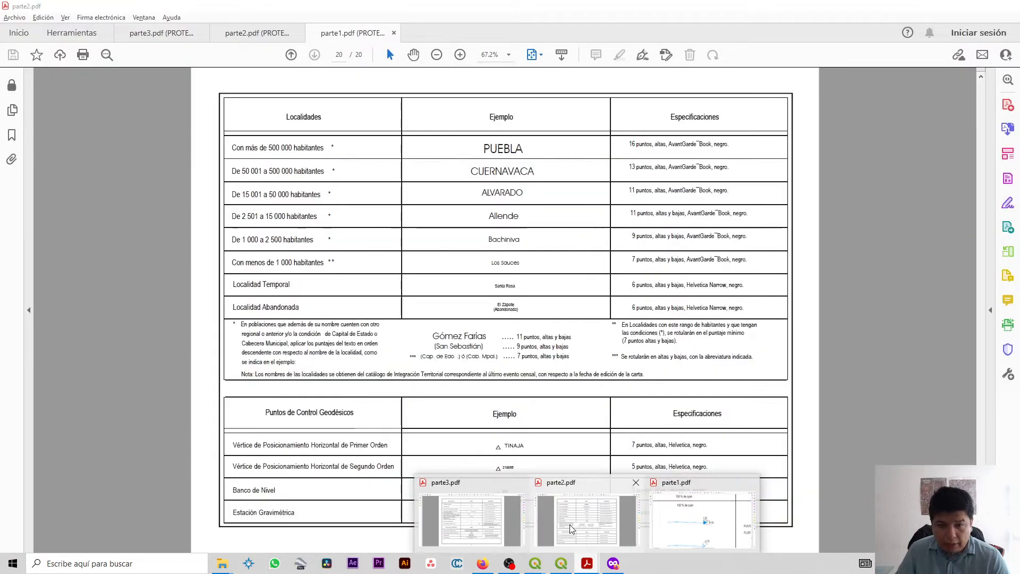
{"action": "left_click", "coordinate": [570, 526]}
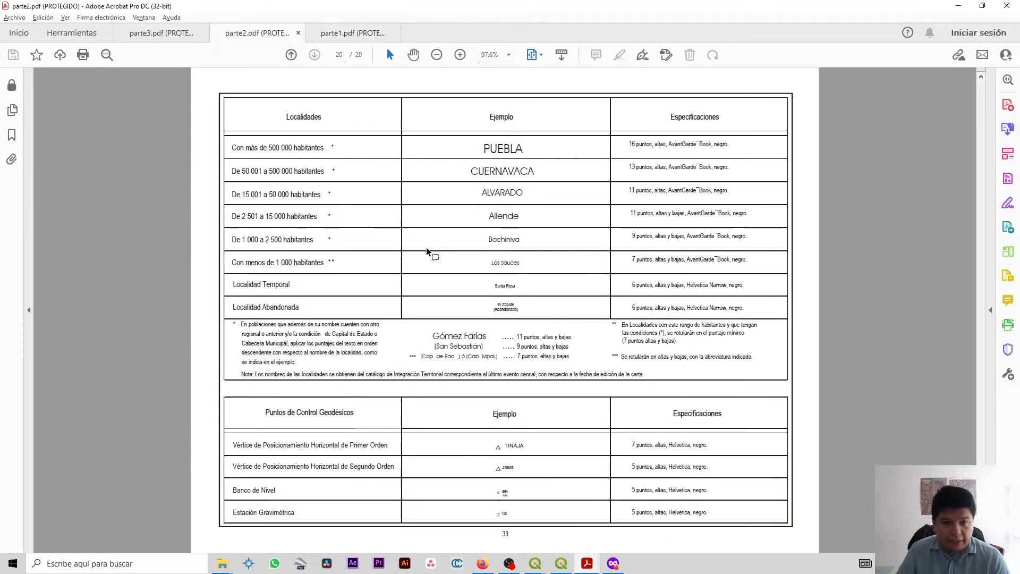
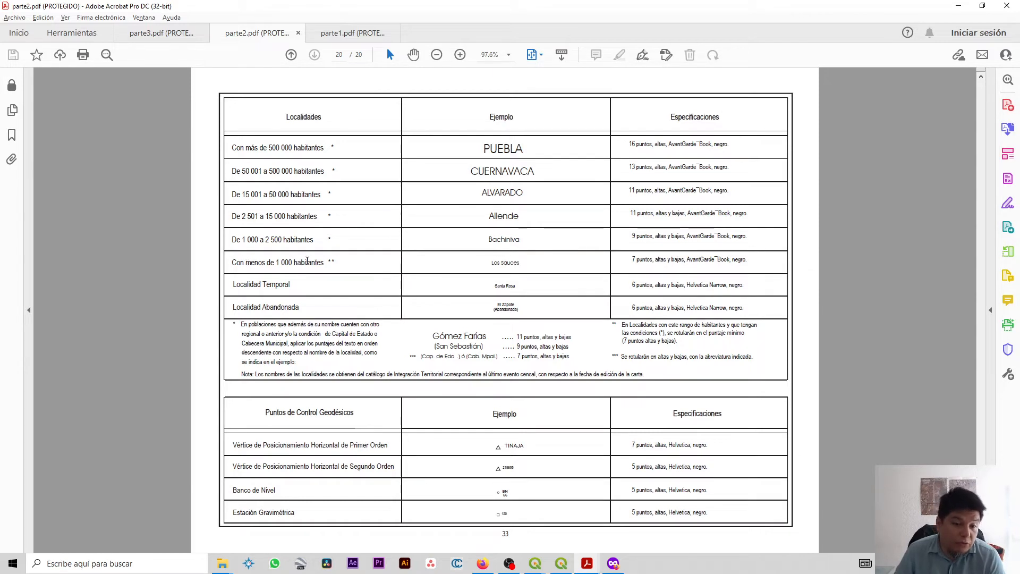
{"action": "left_click", "coordinate": [956, 7]}
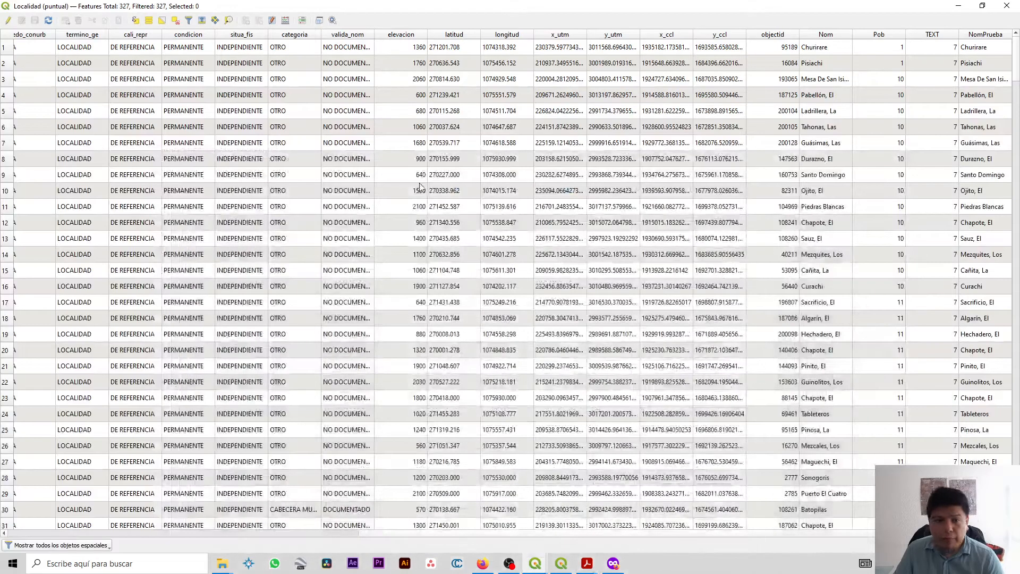
{"action": "left_click", "coordinate": [1007, 6]}
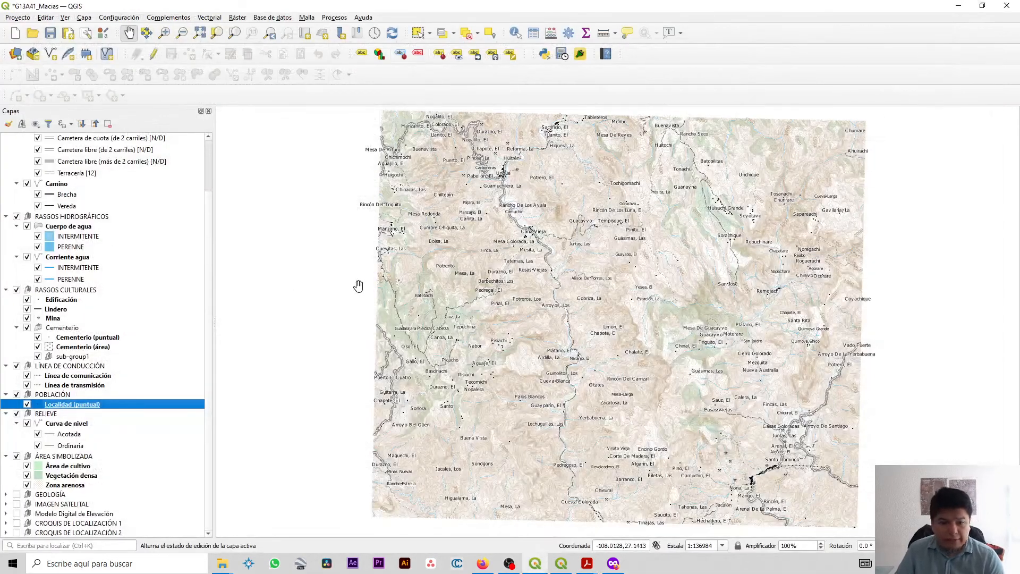
Step: Reopen the Localidad (puntual) attribute table, sort it ascending by Pob and compare the condicion, Pob and TEXT fields
{"action": "right_click", "coordinate": [111, 408]}
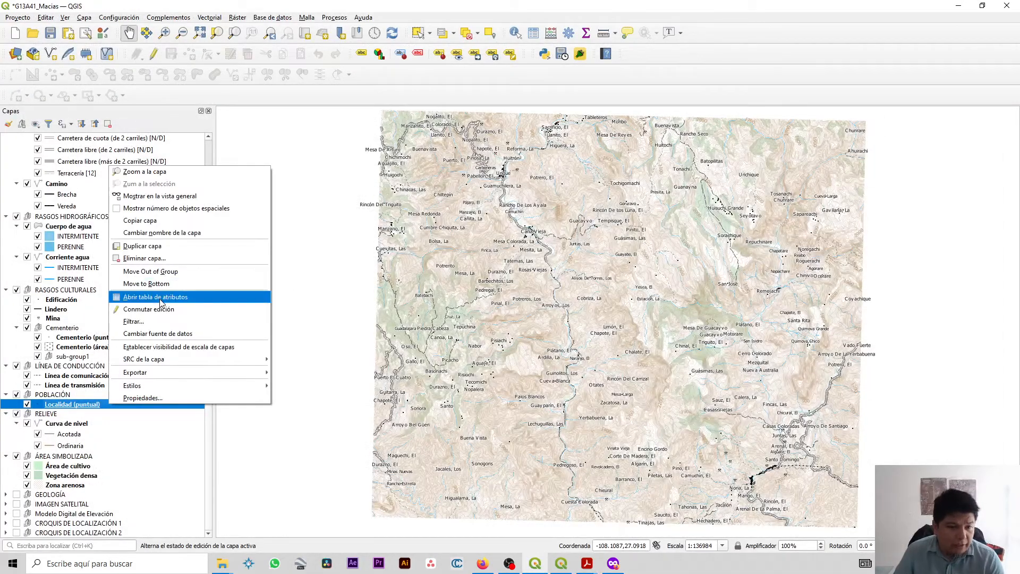
{"action": "left_click", "coordinate": [161, 294]}
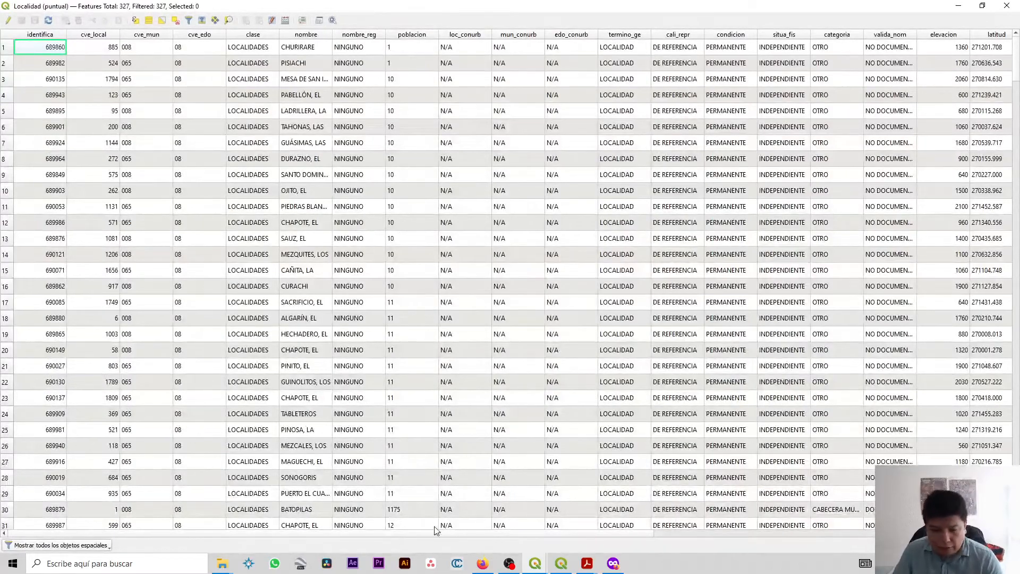
{"action": "left_click_drag", "start_coordinate": [436, 534], "coordinate": [829, 532]}
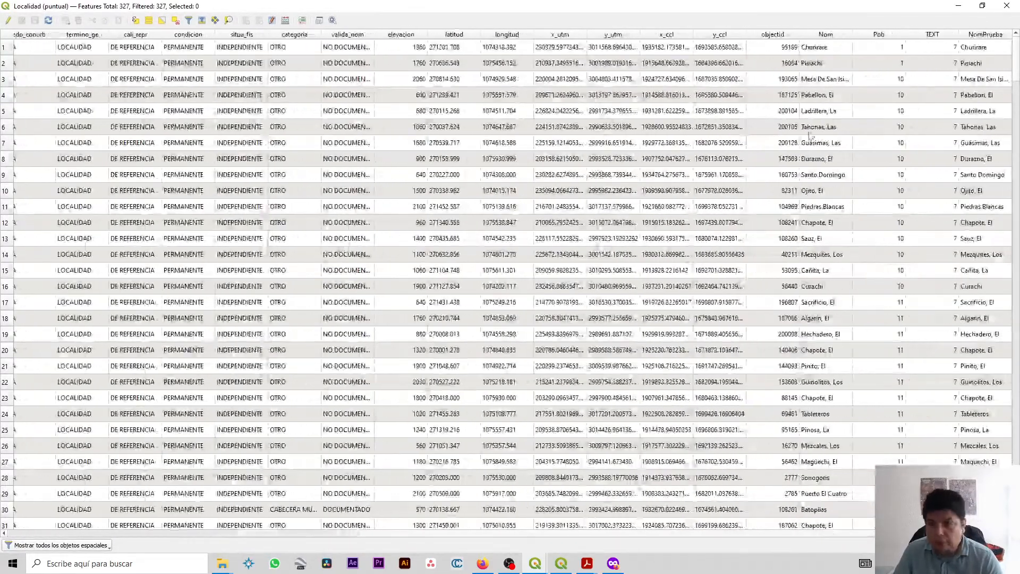
{"action": "left_click", "coordinate": [886, 37]}
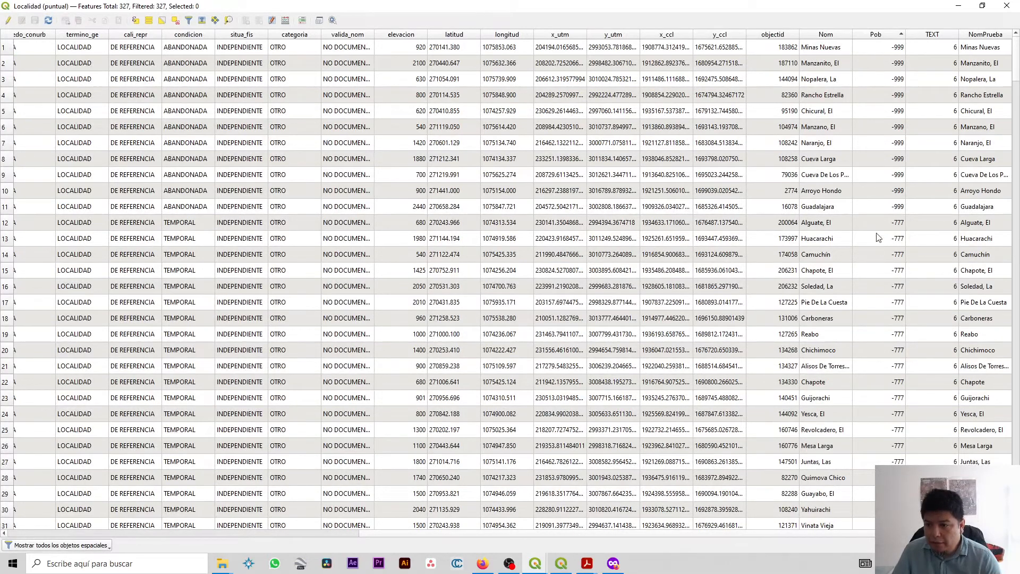
{"action": "scroll", "coordinate": [879, 396], "scroll_direction": "down", "scroll_amount": 11}
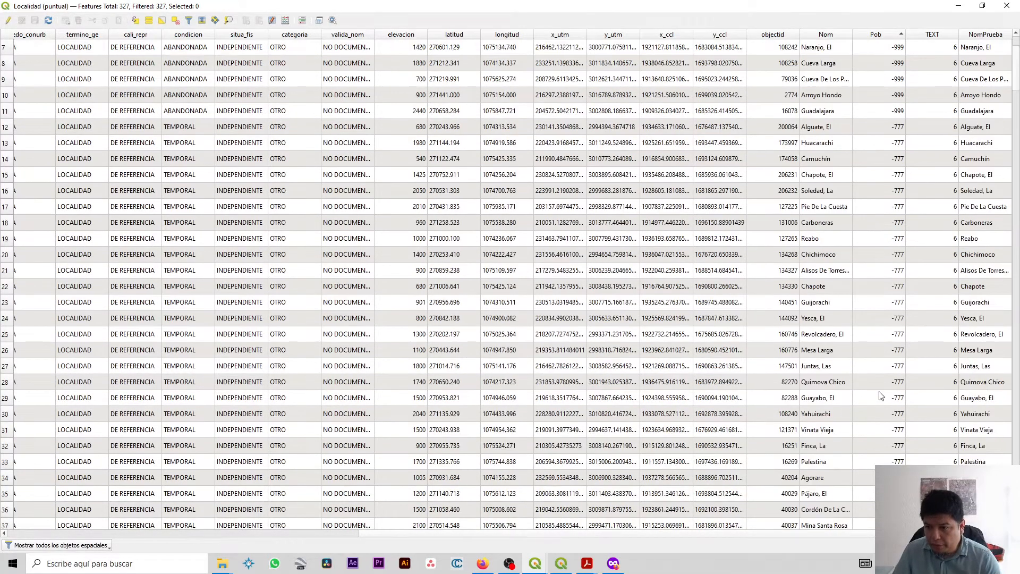
{"action": "scroll", "coordinate": [879, 395], "scroll_direction": "down", "scroll_amount": 1}
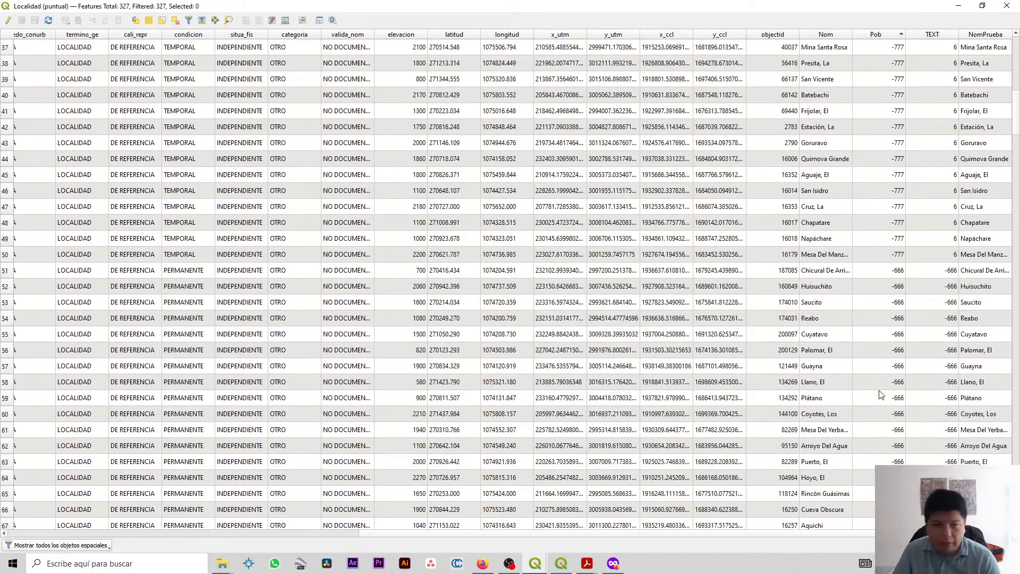
{"action": "scroll", "coordinate": [879, 394], "scroll_direction": "down", "scroll_amount": 8}
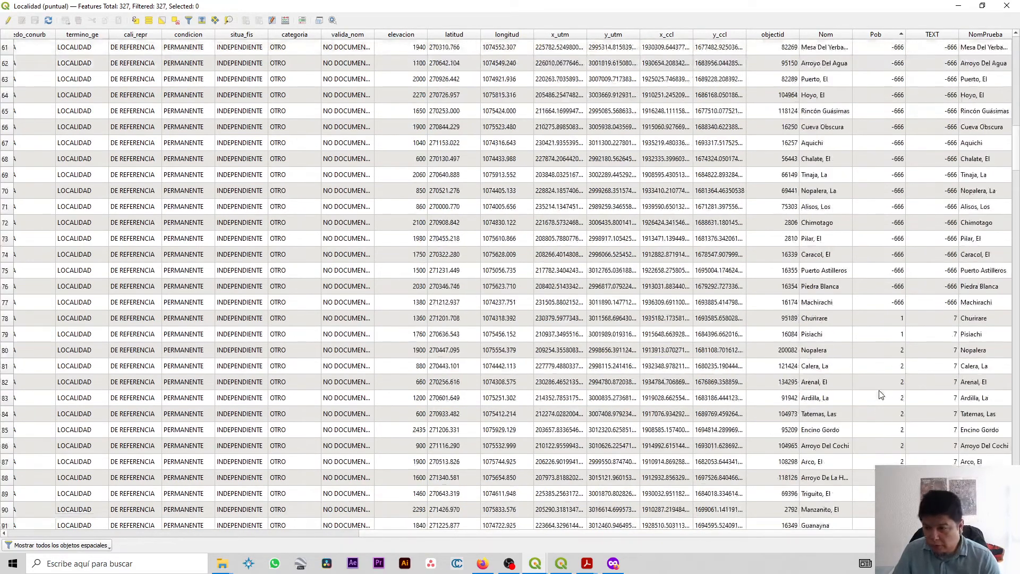
Step: Select the Churirare record and replace that selection with the most populated locality, Batopilas, closing the attribute table
{"action": "left_click", "coordinate": [892, 323]}
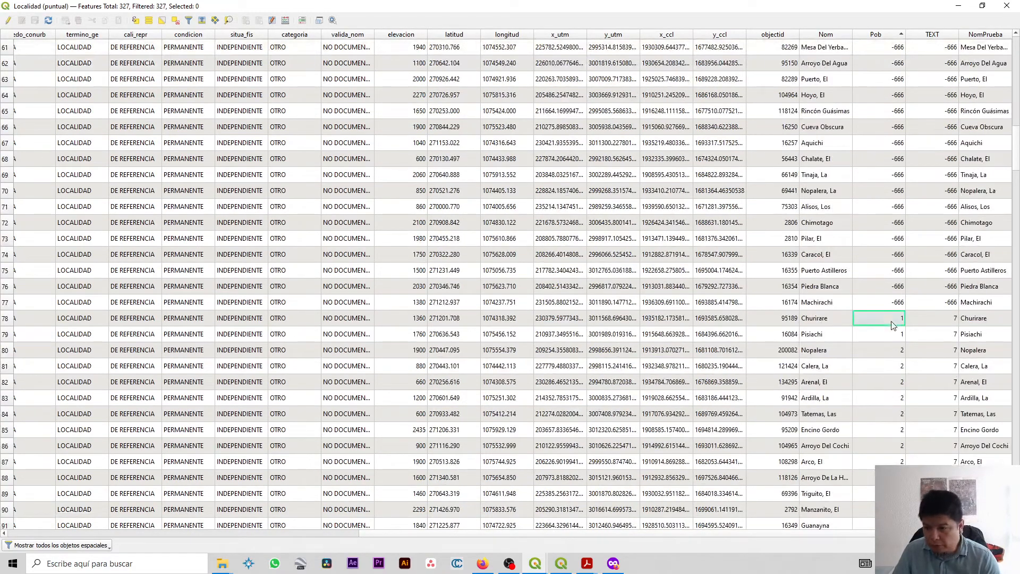
{"action": "left_click", "coordinate": [6, 318]}
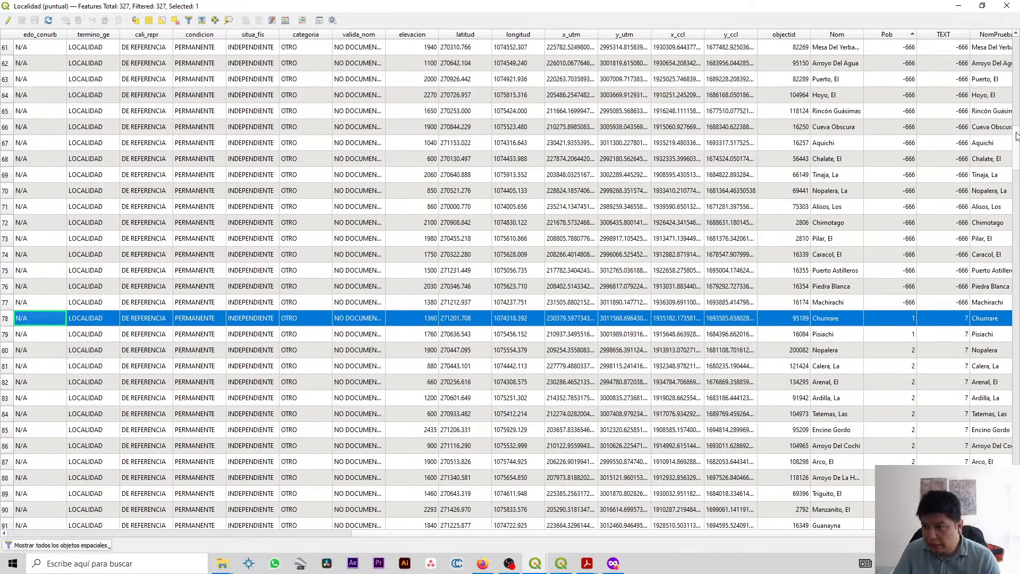
{"action": "left_click_drag", "start_coordinate": [1018, 137], "coordinate": [1017, 495]}
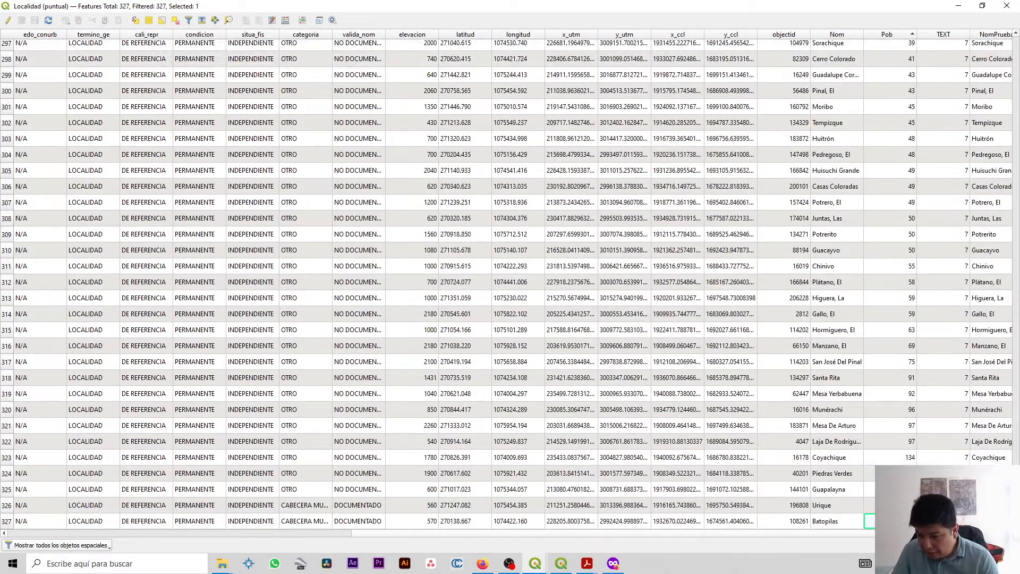
{"action": "left_click", "coordinate": [7, 522]}
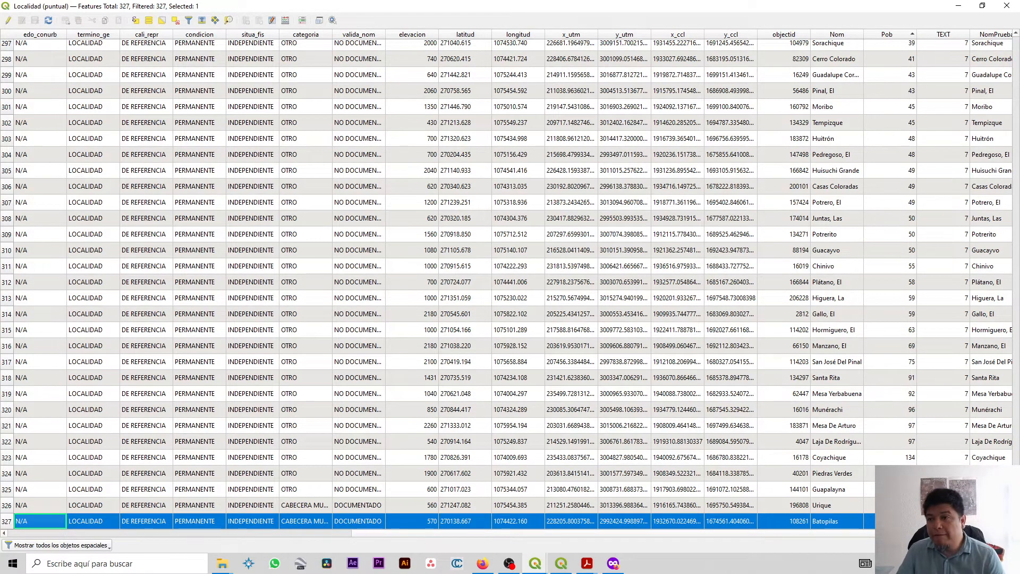
{"action": "left_click", "coordinate": [1006, 5]}
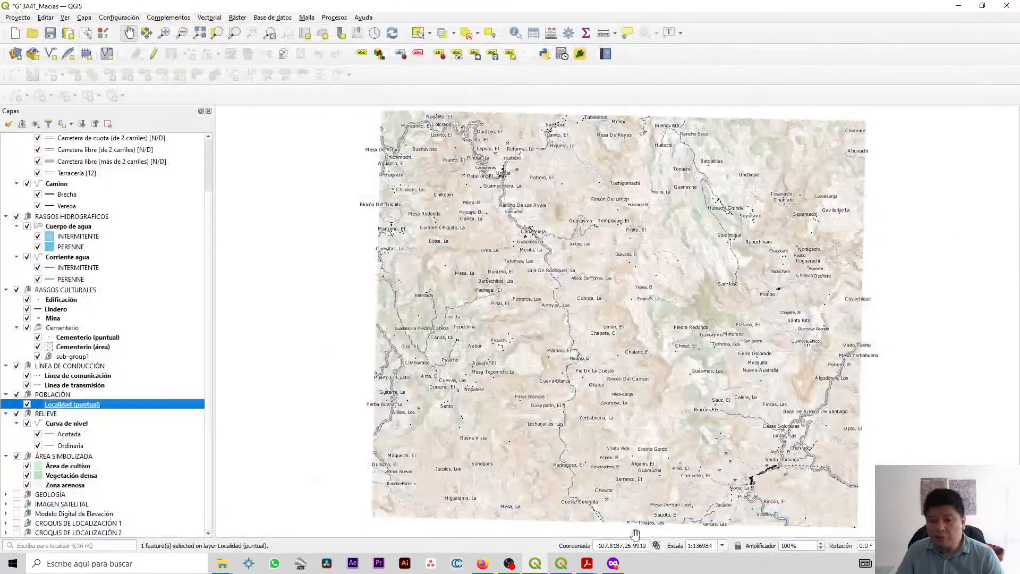
Step: Check the Localidades specifications in parte2.pdf, and hide the Símbolo único por etiquetas group in the SQL_Toluca project
{"action": "left_click", "coordinate": [587, 563]}
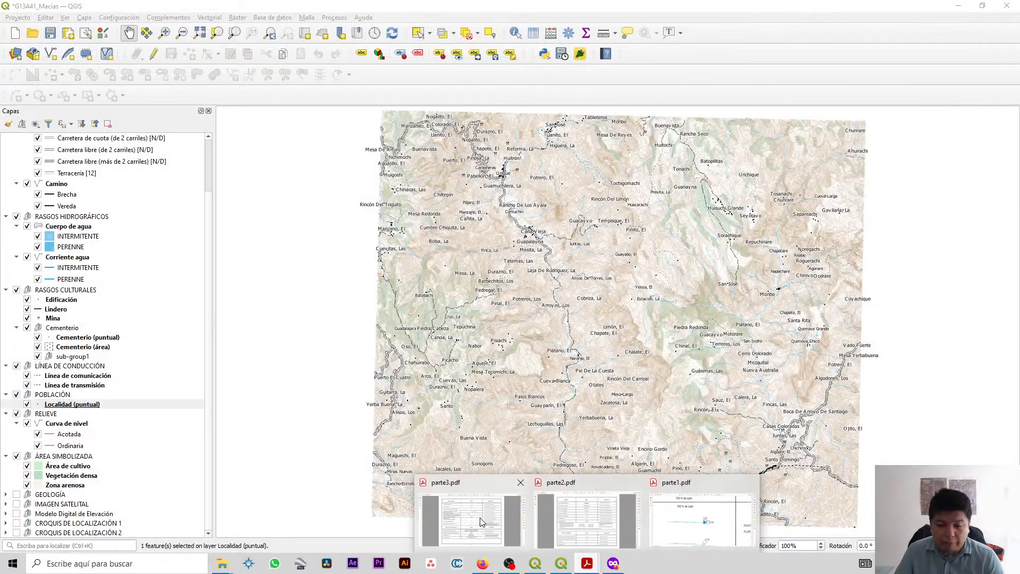
{"action": "left_click", "coordinate": [587, 520]}
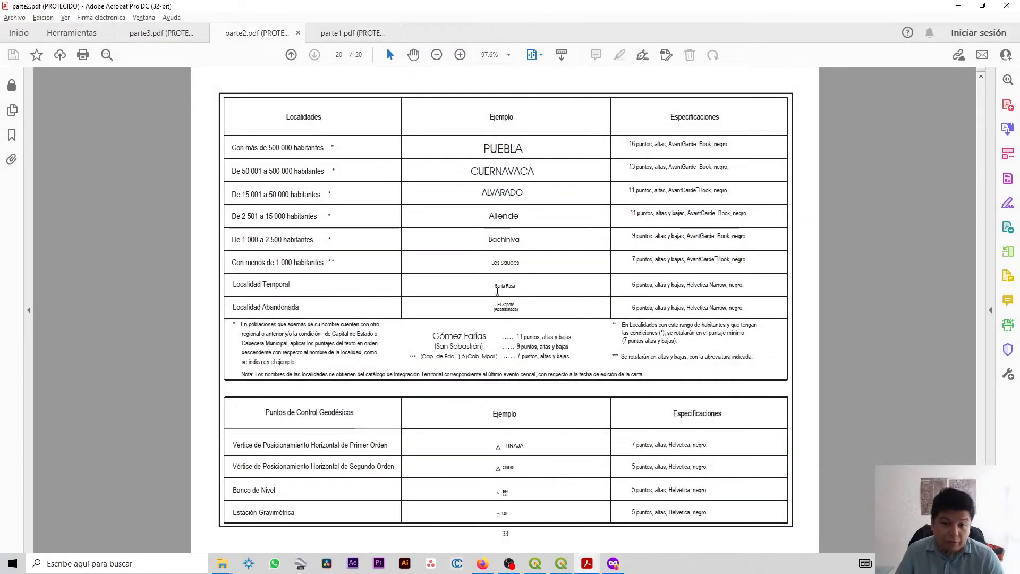
{"action": "left_click", "coordinate": [534, 565]}
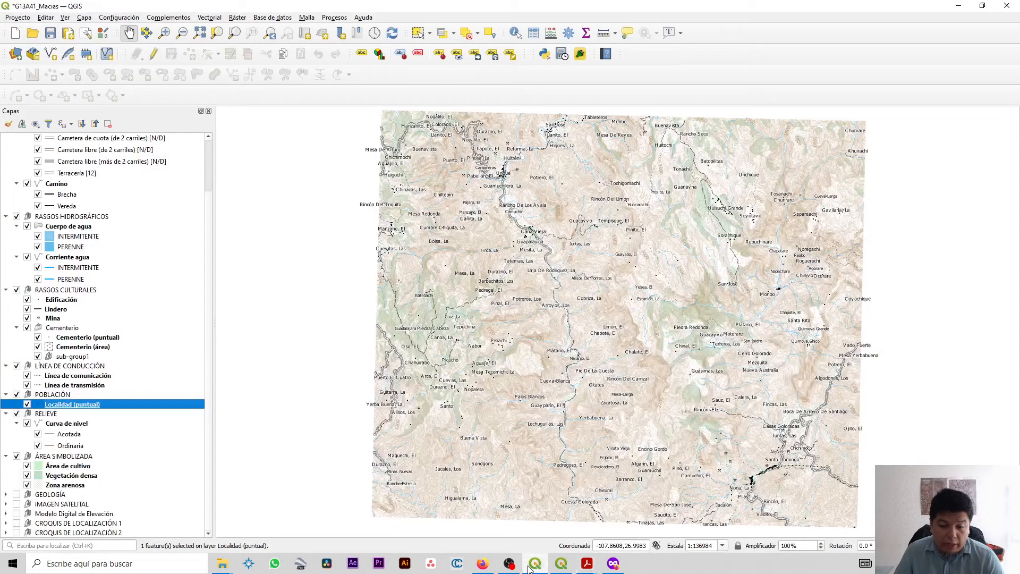
{"action": "left_click", "coordinate": [561, 563]}
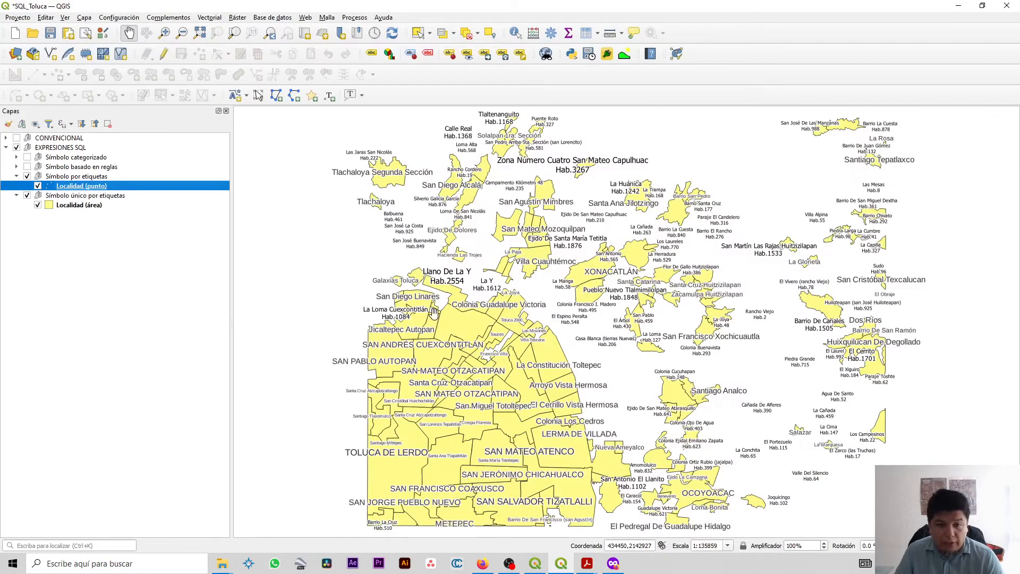
{"action": "left_click", "coordinate": [27, 196]}
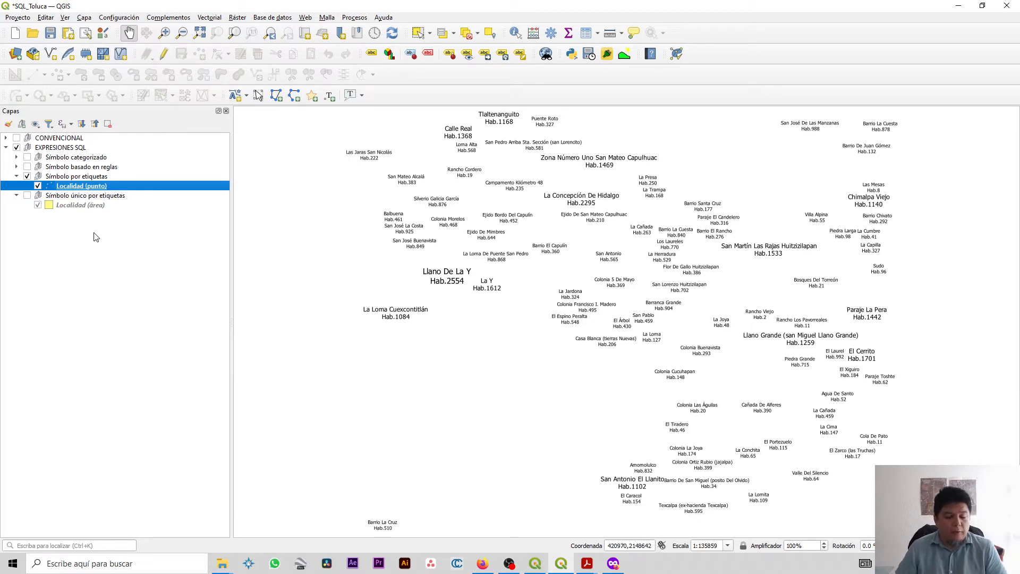
Step: In parte2.pdf, highlight "De 1 000 a 2 500 habitantes" and "Con menos de 1 000 habitantes" and compare their label specifications
{"action": "left_click", "coordinate": [587, 564]}
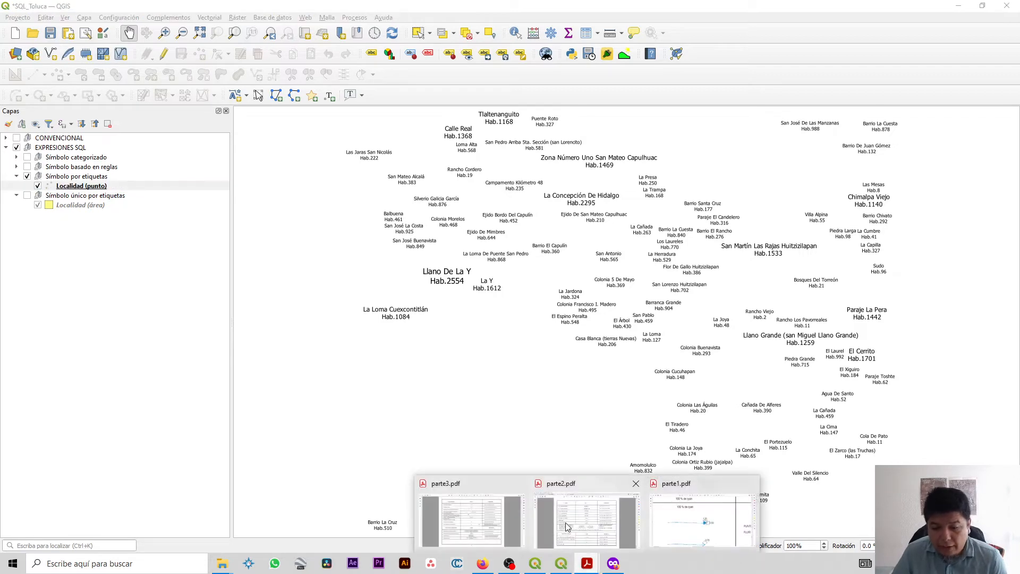
{"action": "left_click", "coordinate": [568, 515]}
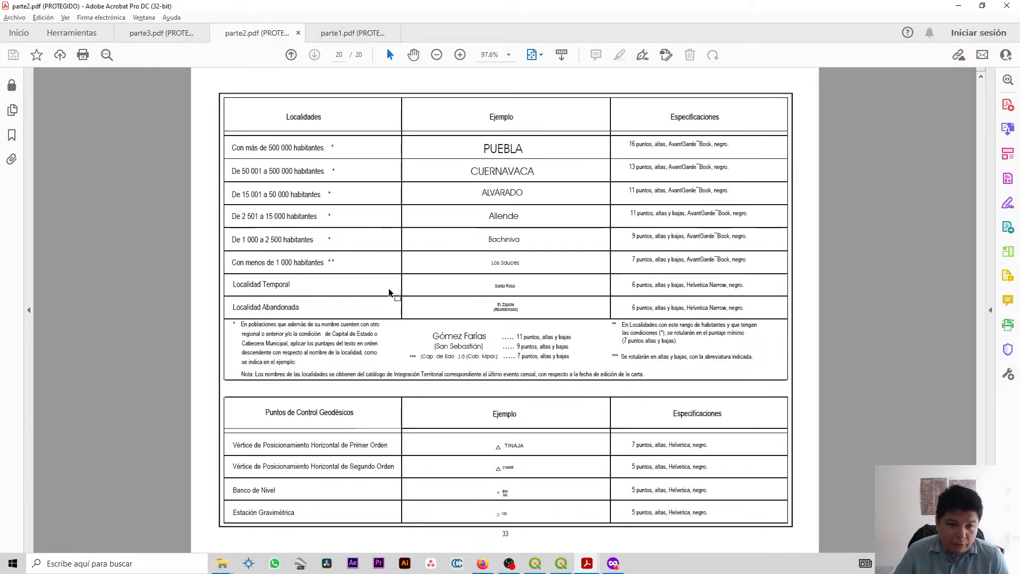
{"action": "left_click_drag", "start_coordinate": [231, 240], "coordinate": [312, 239]}
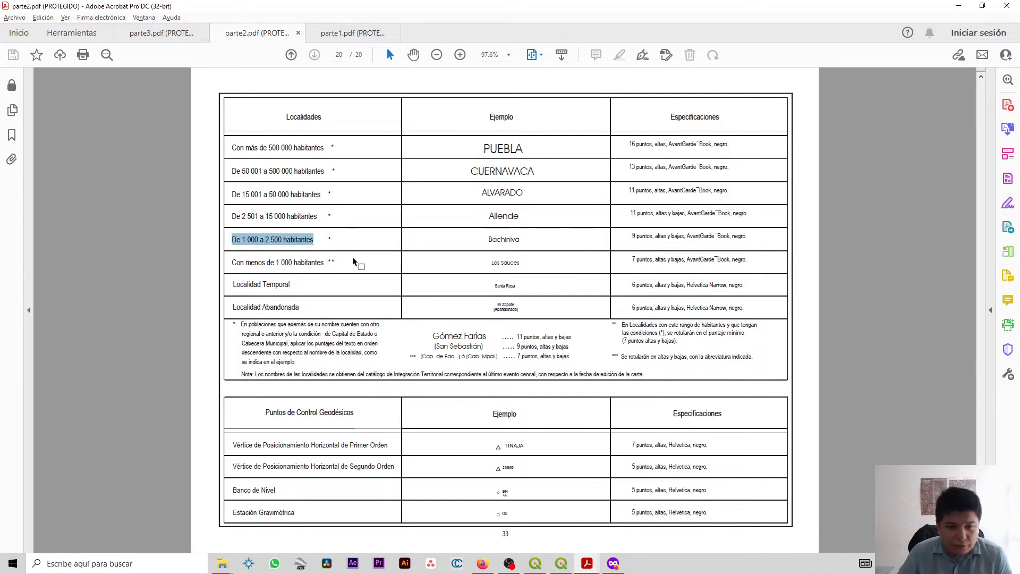
{"action": "left_click_drag", "start_coordinate": [230, 262], "coordinate": [328, 270]}
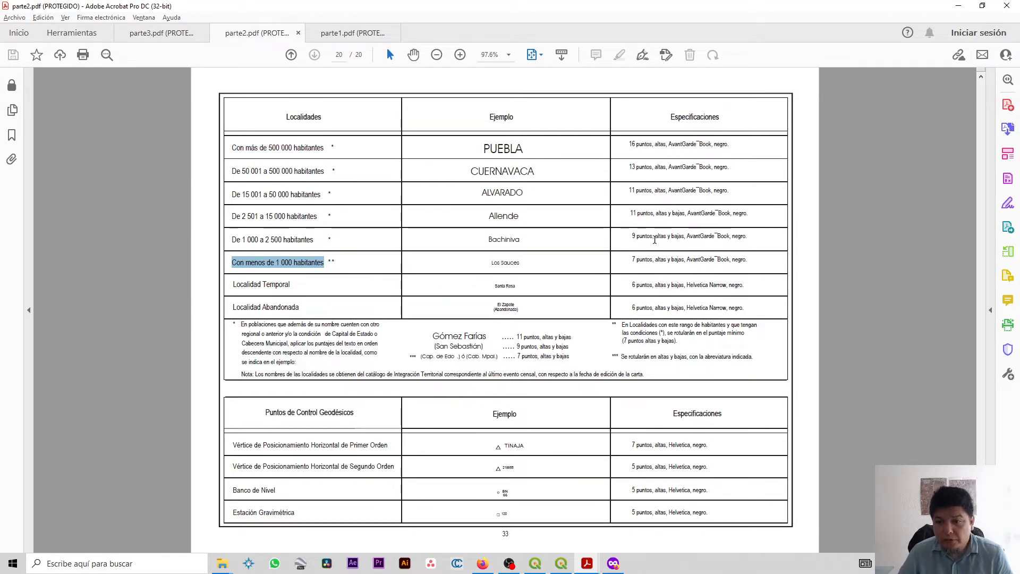
{"action": "left_click", "coordinate": [961, 6]}
Step: In the G13A41_Macias project, open the Localidad (puntual) attribute table, sort it ascending by Pob and go to the Batopilas record
{"action": "left_click", "coordinate": [534, 566]}
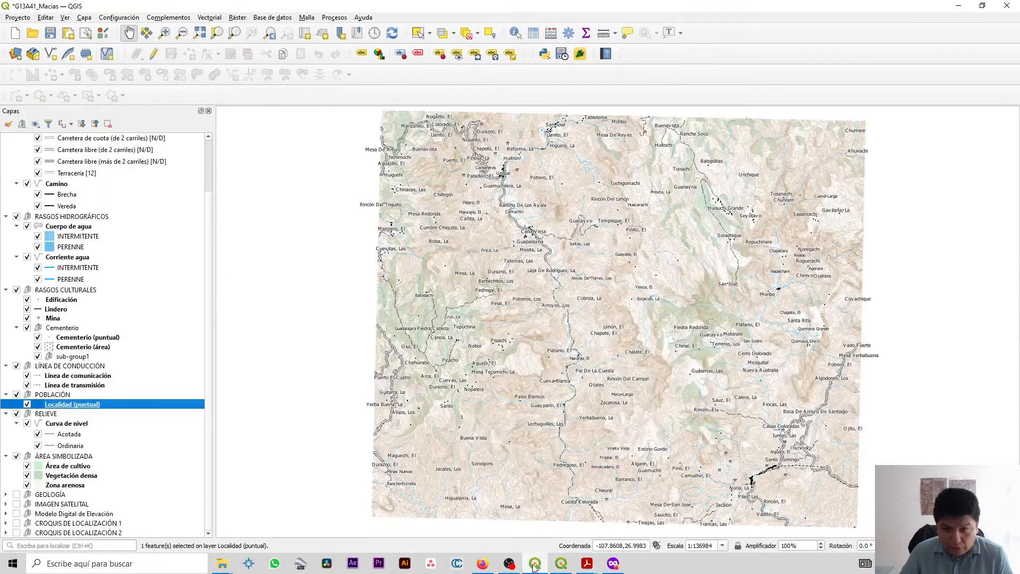
{"action": "right_click", "coordinate": [54, 407]}
{"action": "left_click", "coordinate": [77, 302]}
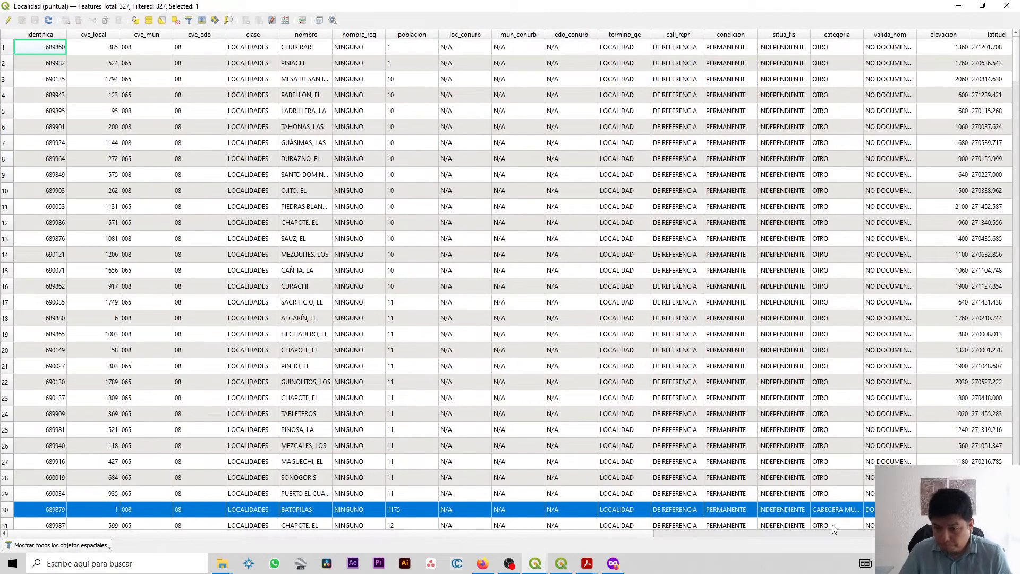
{"action": "left_click", "coordinate": [763, 533]}
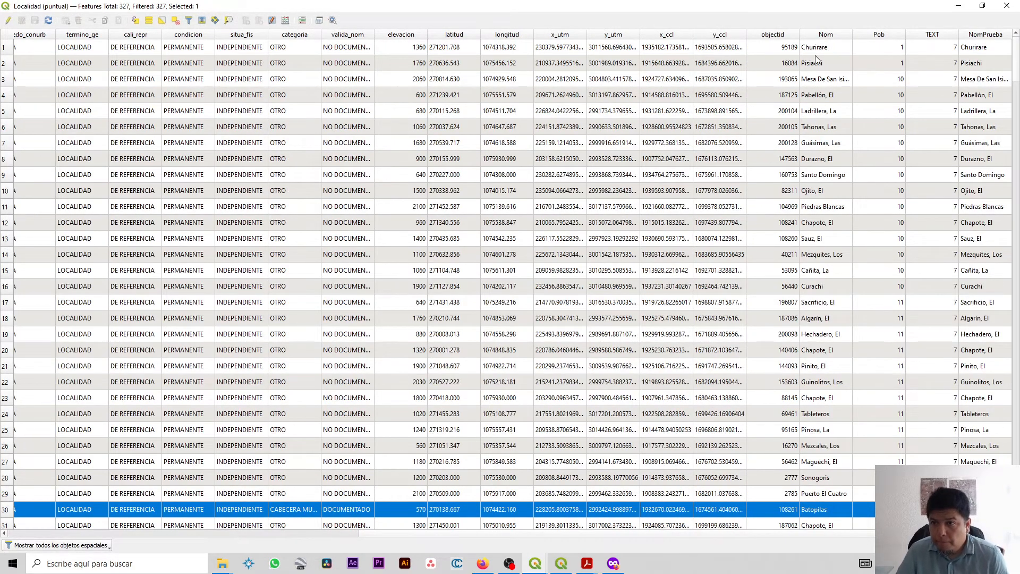
{"action": "scroll", "coordinate": [906, 398], "scroll_direction": "down", "scroll_amount": 6}
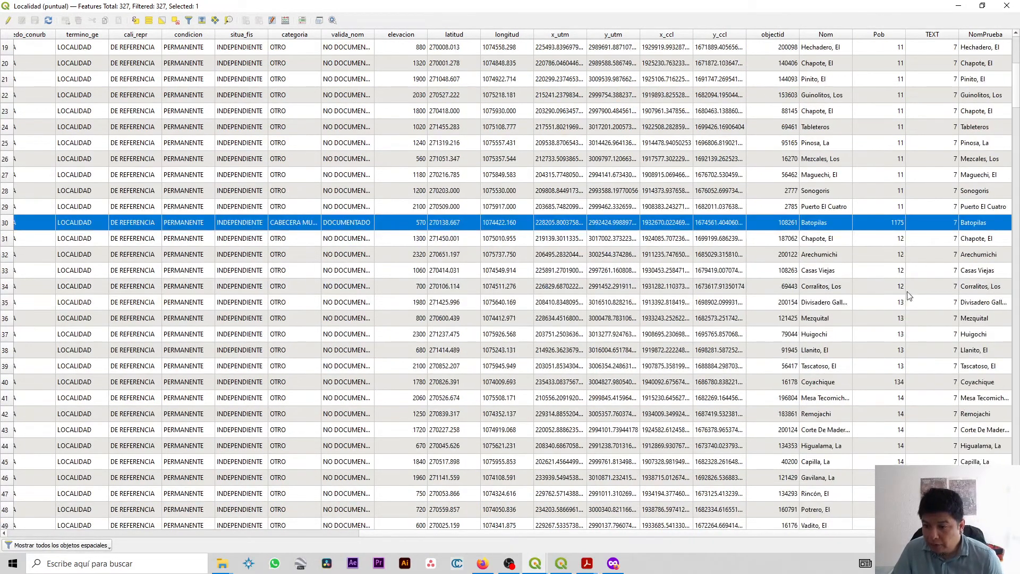
{"action": "scroll", "coordinate": [909, 295], "scroll_direction": "up", "scroll_amount": 6}
{"action": "left_click", "coordinate": [885, 36]}
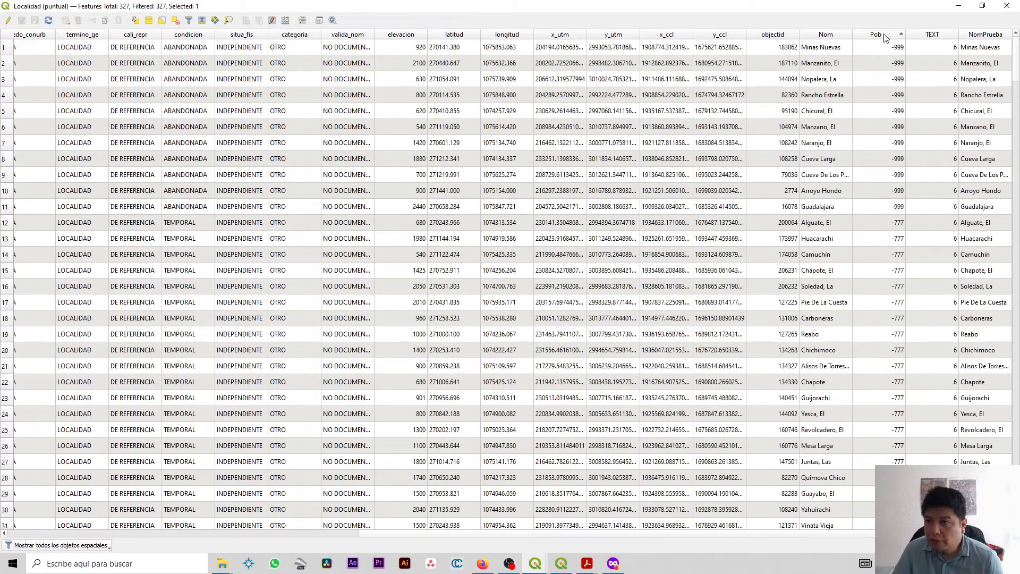
{"action": "left_click_drag", "start_coordinate": [1016, 63], "coordinate": [1016, 508]}
{"action": "left_click", "coordinate": [892, 521]}
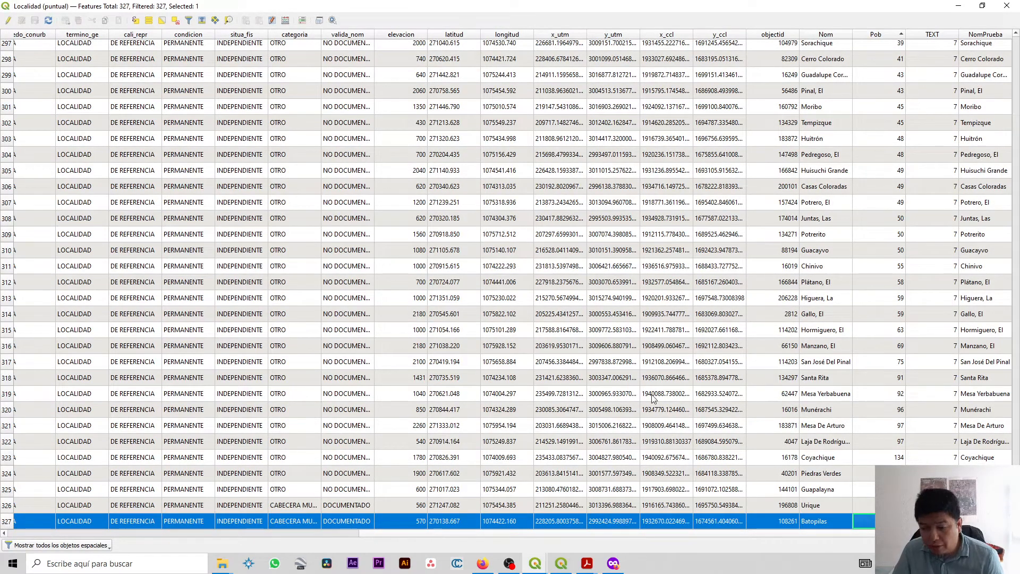
Step: Enable editing on the Localidad (puntual) layer and change the TEXT value of the Batopilas record
{"action": "left_click", "coordinate": [8, 21]}
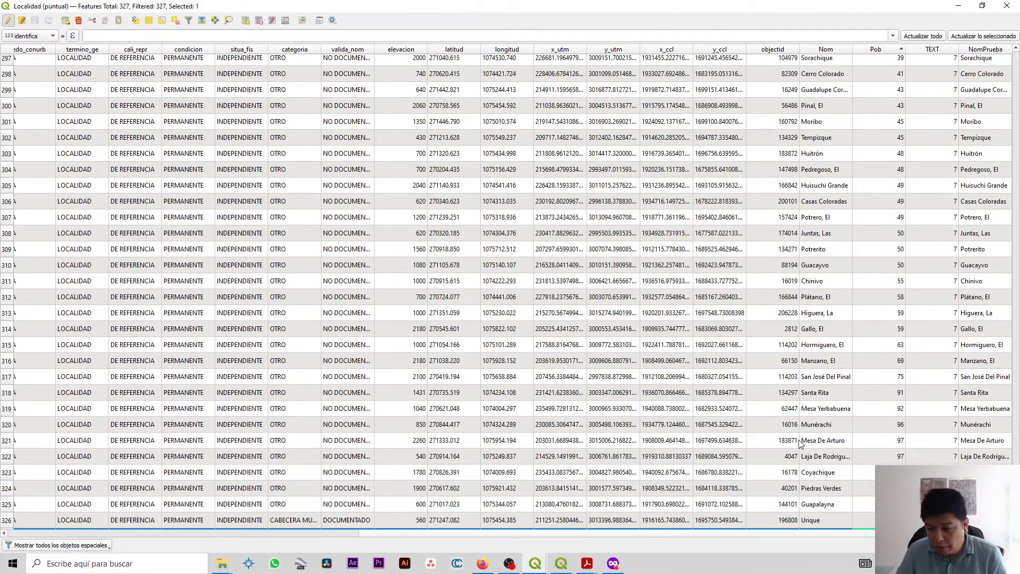
{"action": "scroll", "coordinate": [829, 452], "scroll_direction": "down", "scroll_amount": 1}
{"action": "left_click", "coordinate": [932, 521]}
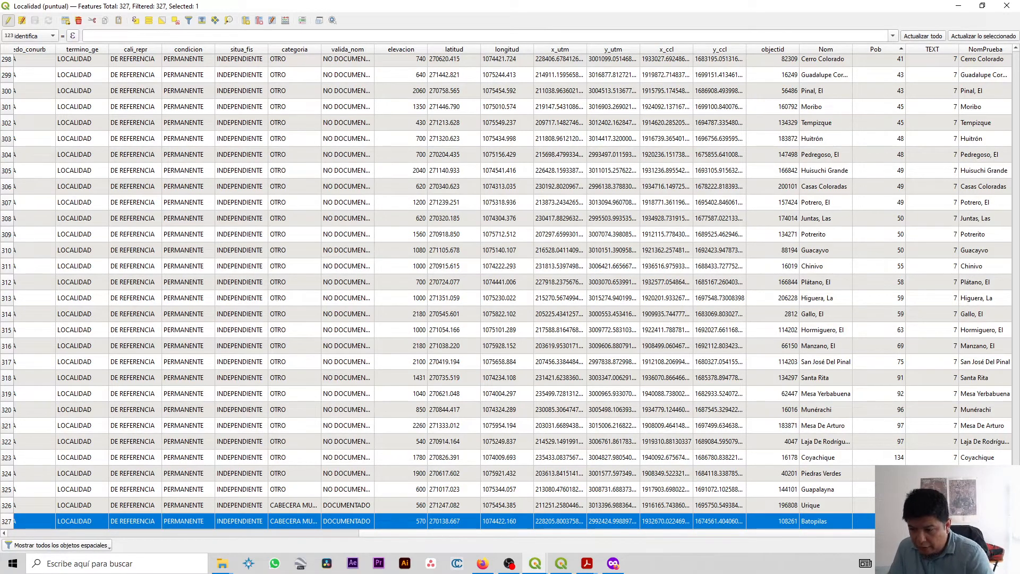
{"action": "key", "text": "Return"}
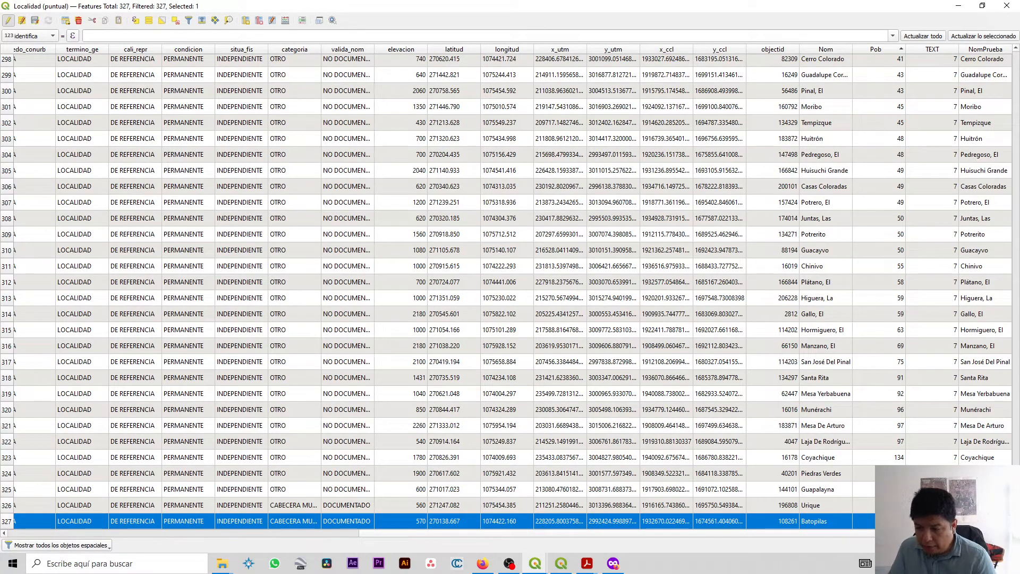
Step: Save the edits to the Localidad (puntual) layer, end its editing session and close the attribute table
{"action": "scroll", "coordinate": [506, 292], "scroll_direction": "up", "scroll_amount": 1}
{"action": "scroll", "coordinate": [506, 292], "scroll_direction": "down", "scroll_amount": 1}
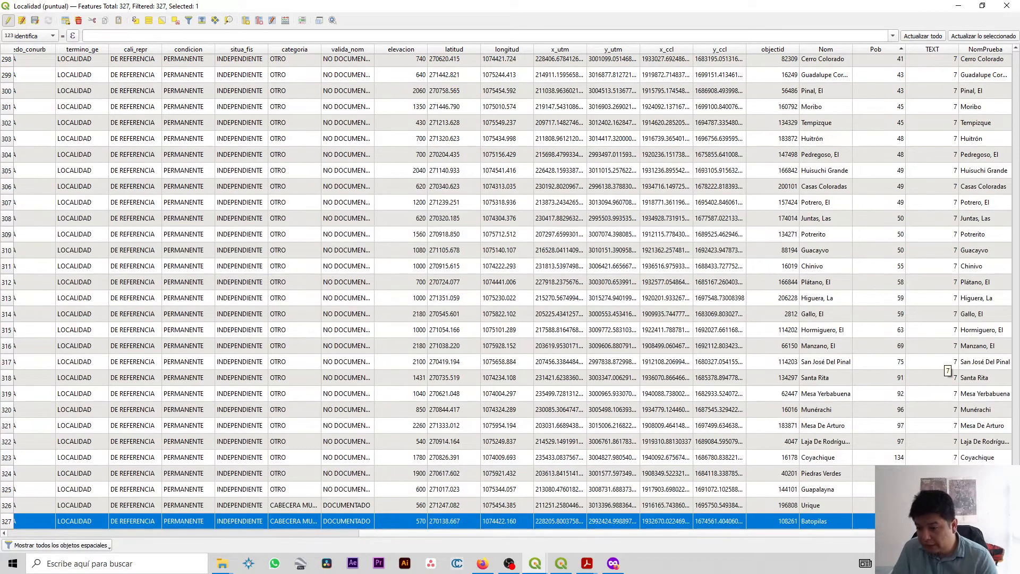
{"action": "left_click", "coordinate": [35, 21]}
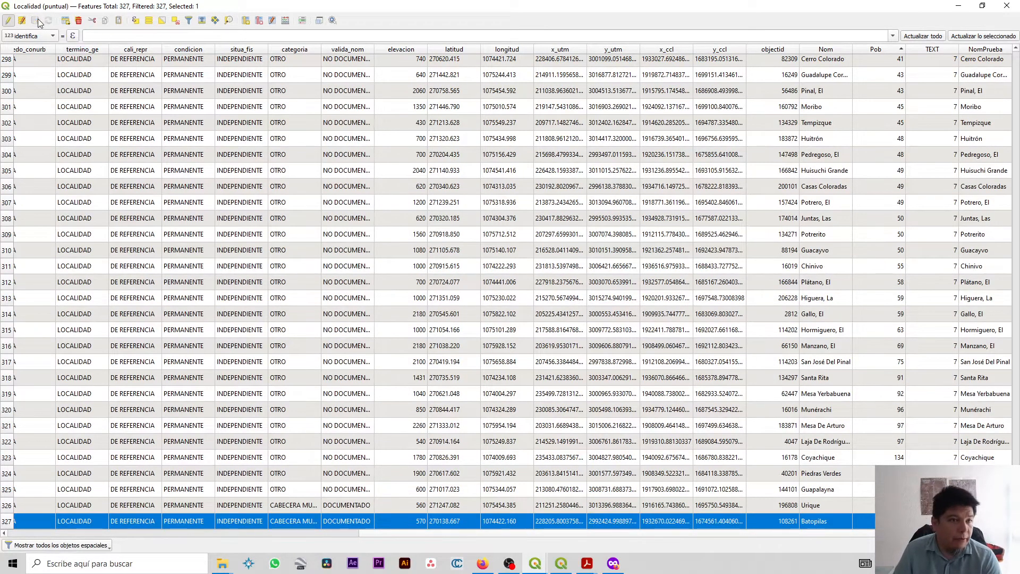
{"action": "left_click", "coordinate": [8, 21]}
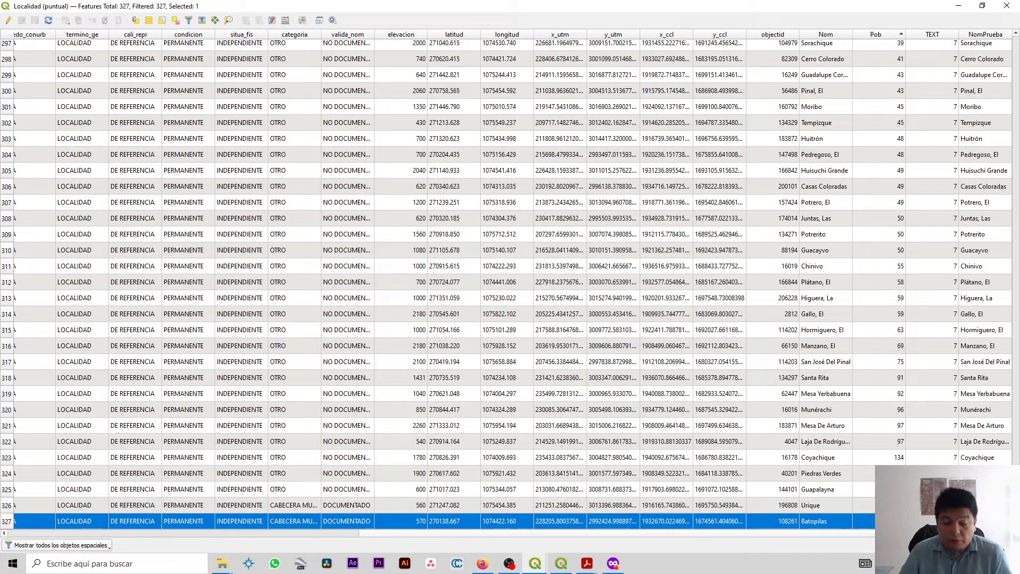
{"action": "left_click", "coordinate": [1010, 5]}
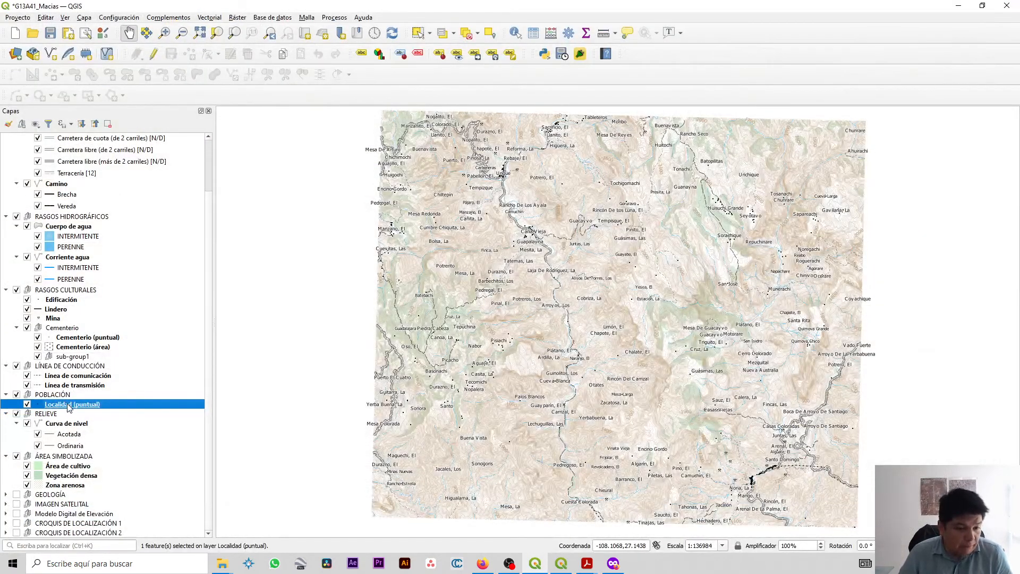
Step: Check the data-defined override field types for the text size in the Localidad (puntual) label settings, and close the layer properties
{"action": "double_click", "coordinate": [68, 407]}
{"action": "left_click", "coordinate": [331, 221]}
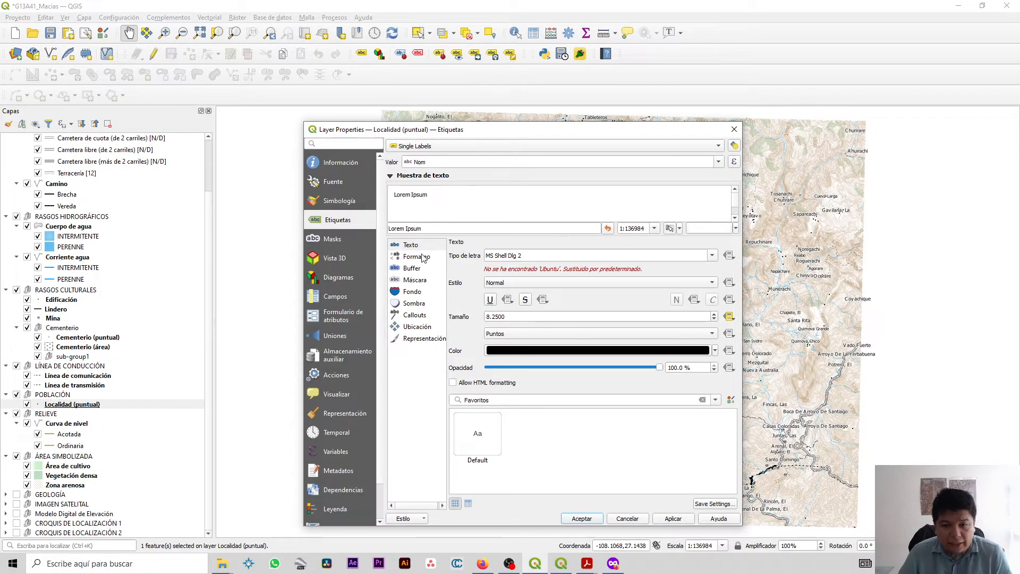
{"action": "left_click", "coordinate": [730, 317]}
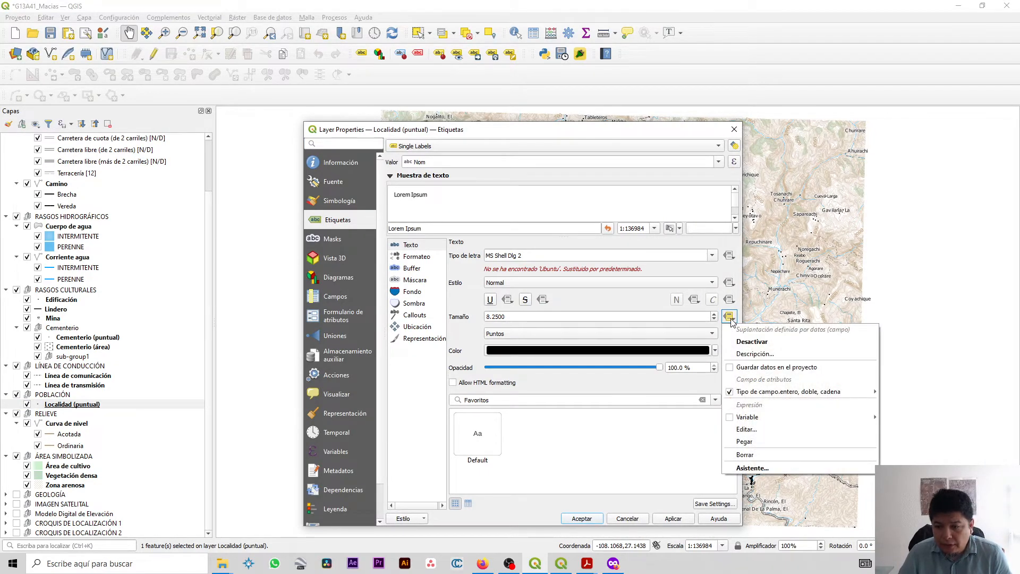
{"action": "mouse_move", "coordinate": [789, 394]}
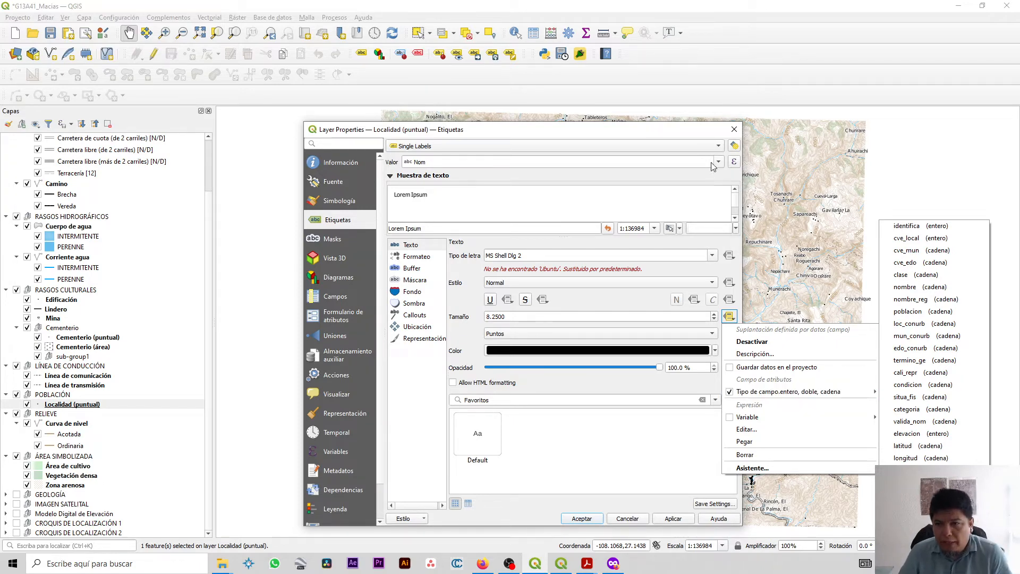
{"action": "left_click", "coordinate": [734, 130]}
{"action": "left_click", "coordinate": [735, 132]}
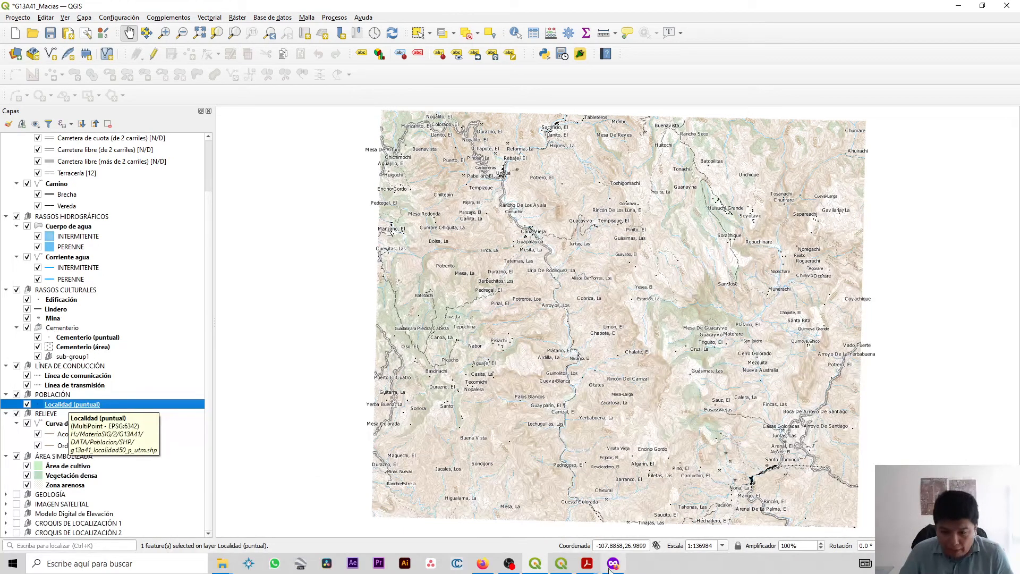
Step: Switch to the SQL_Toluca project, look at the INEGI page for map E14A38 Toluca de Lerdo in Firefox, and return to the project
{"action": "left_click", "coordinate": [561, 563]}
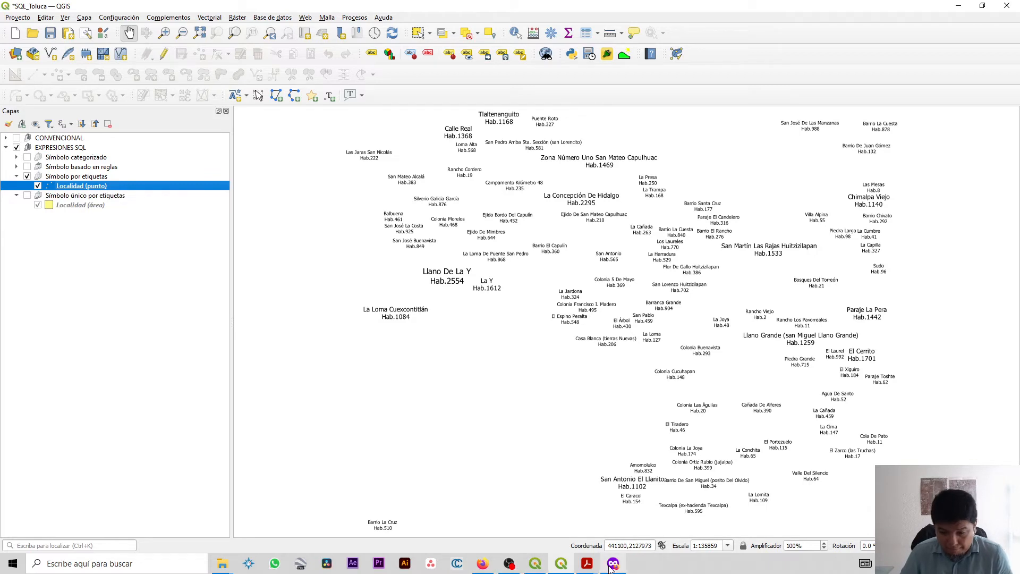
{"action": "mouse_move", "coordinate": [482, 567]}
{"action": "left_click", "coordinate": [483, 539]}
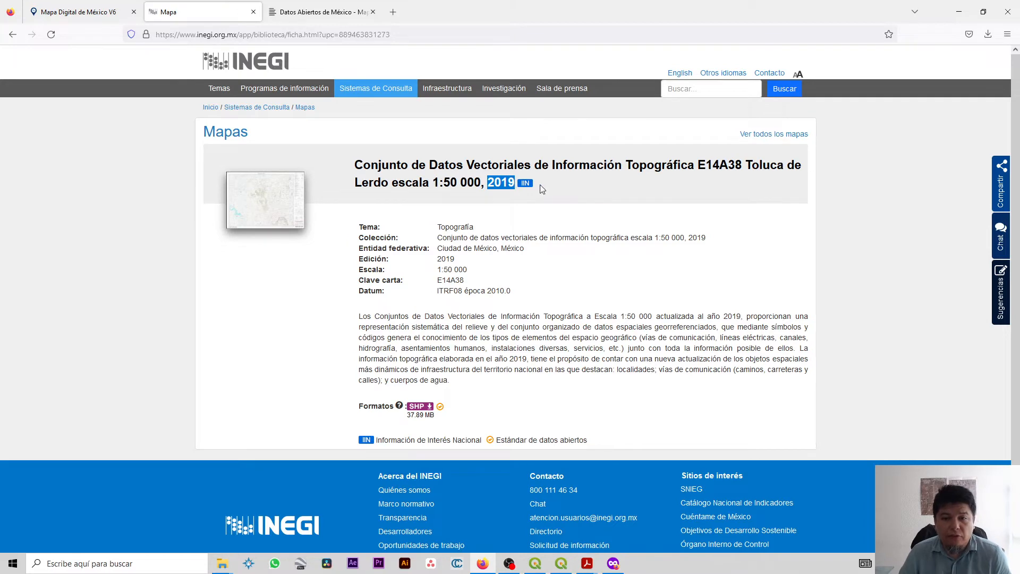
{"action": "left_click", "coordinate": [959, 12]}
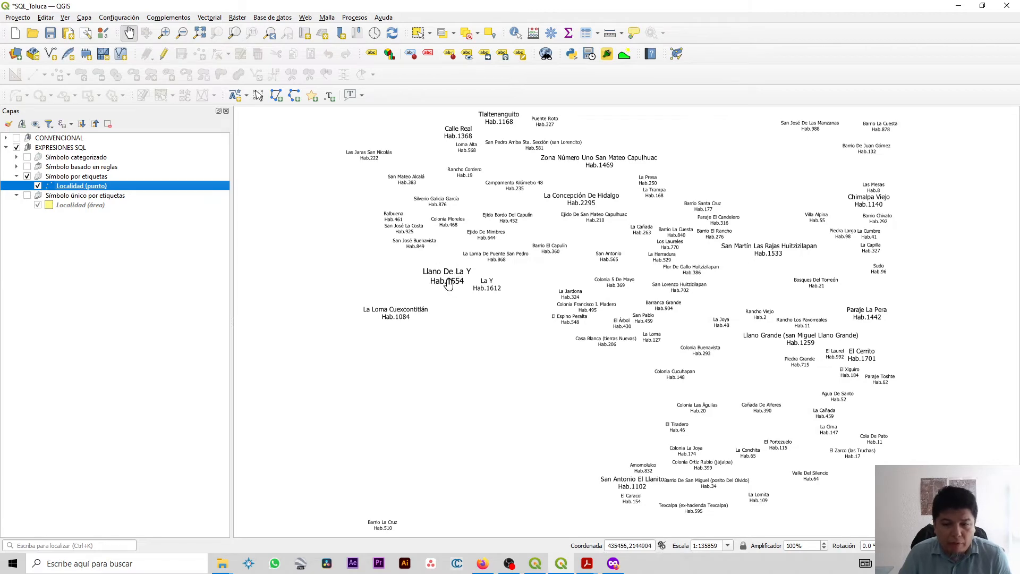
Step: Open the label expression of Localidad (punto), highlight "Nom" and read the help for the title function in the Cadena group
{"action": "scroll", "coordinate": [449, 273], "scroll_direction": "up", "scroll_amount": 2}
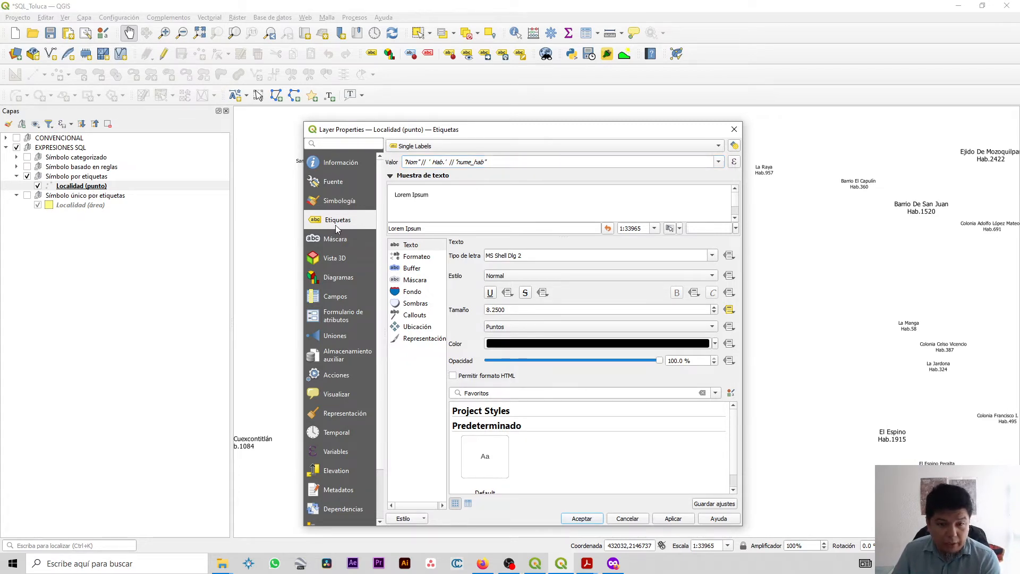
{"action": "left_click", "coordinate": [734, 162]}
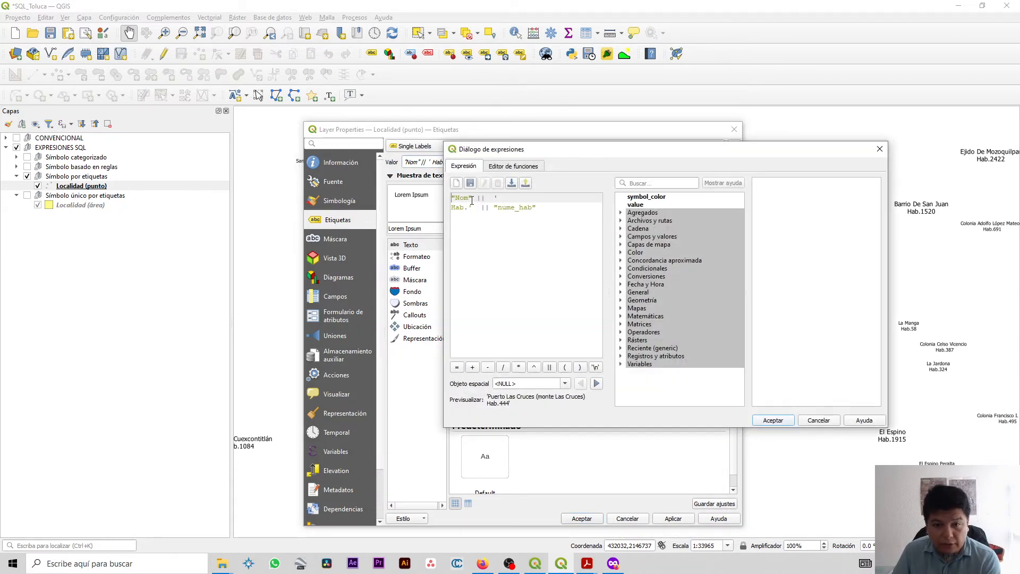
{"action": "left_click_drag", "start_coordinate": [473, 199], "coordinate": [451, 198]}
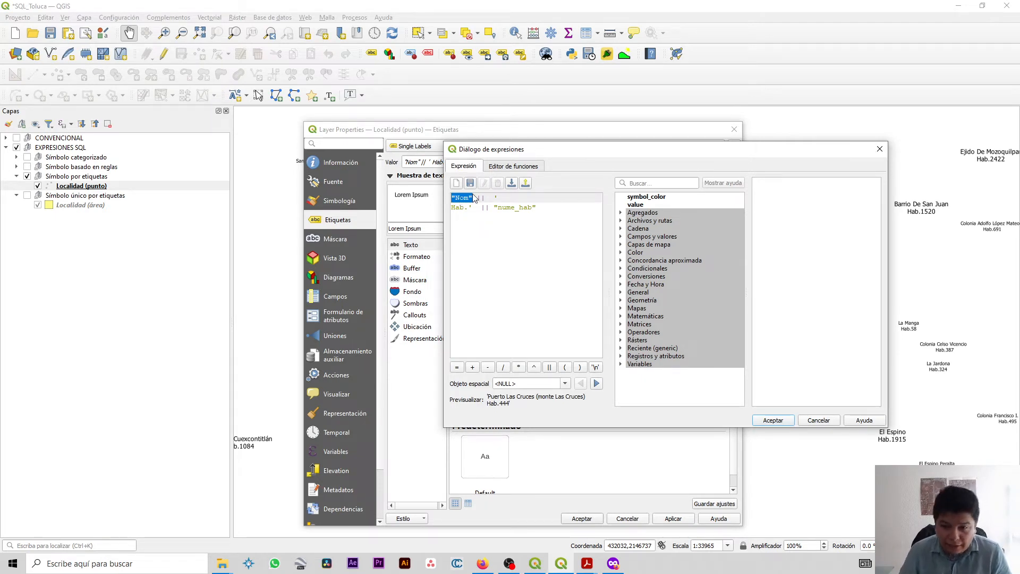
{"action": "left_click", "coordinate": [621, 229]}
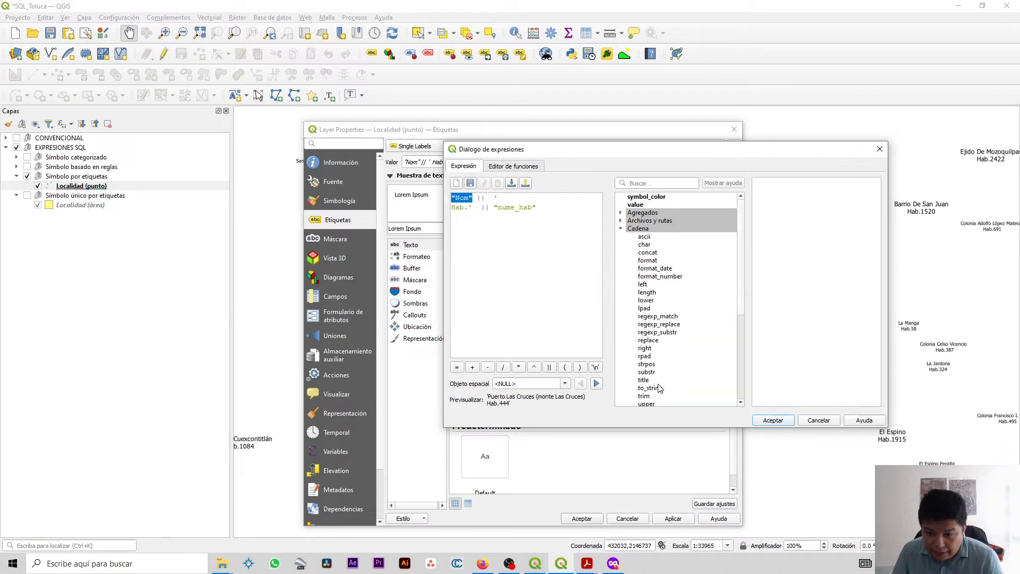
{"action": "scroll", "coordinate": [659, 387], "scroll_direction": "down", "scroll_amount": 1}
{"action": "left_click", "coordinate": [651, 358]}
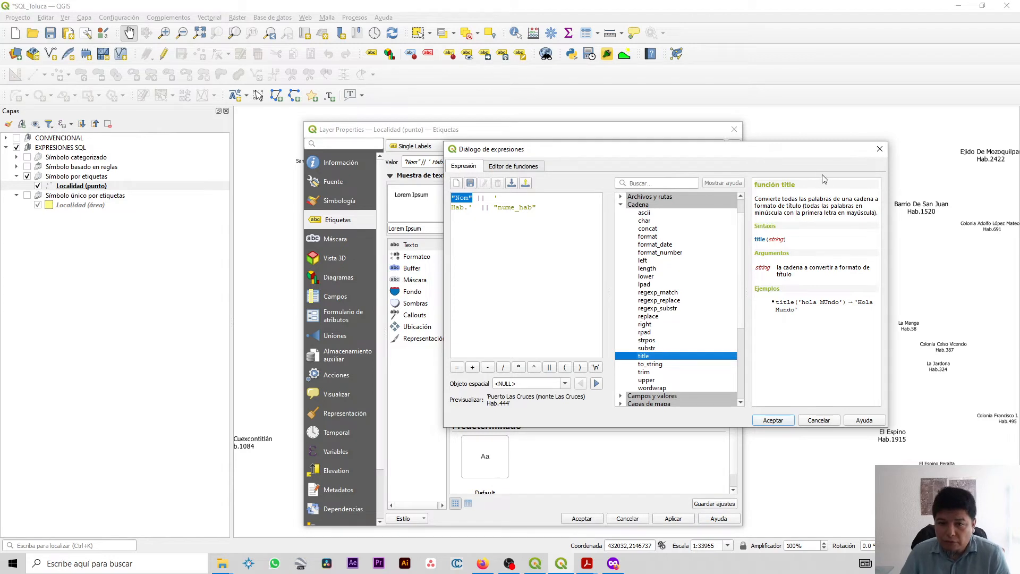
{"action": "left_click", "coordinate": [621, 205]}
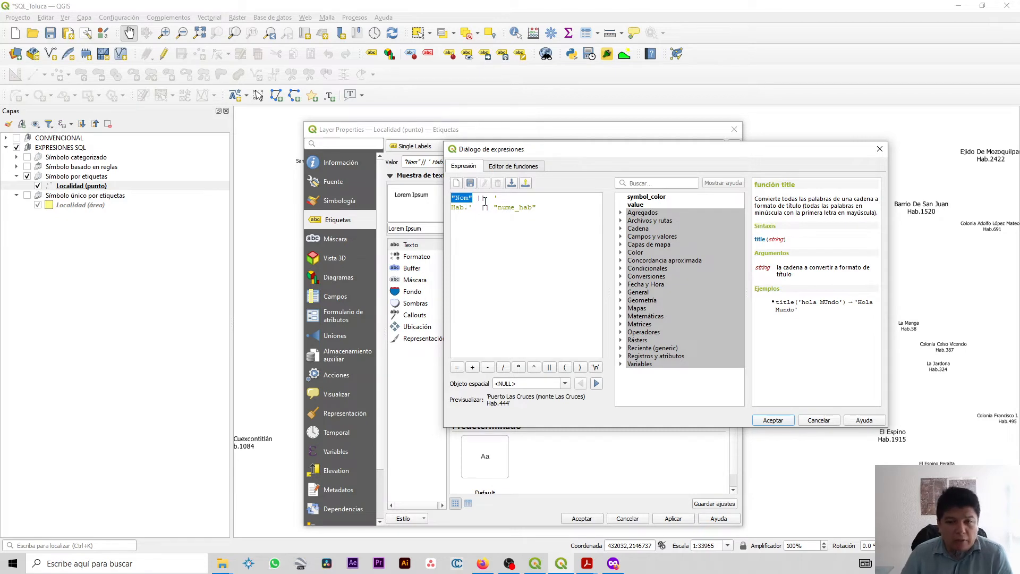
Step: Highlight the || operator and the "Nom" field in the expression, and locate Nom under Campos y valores
{"action": "left_click_drag", "start_coordinate": [485, 200], "coordinate": [478, 201]}
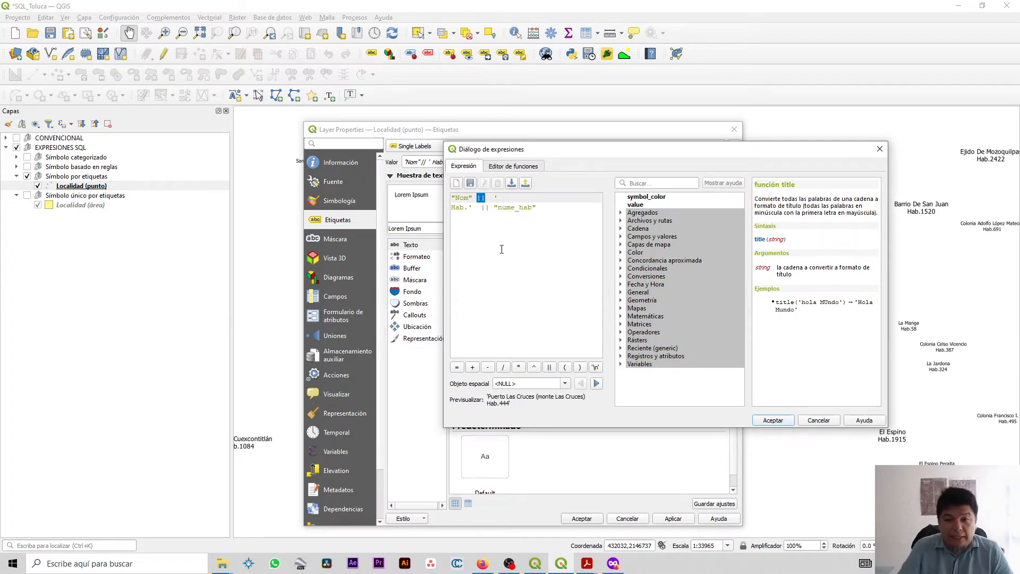
{"action": "left_click_drag", "start_coordinate": [473, 198], "coordinate": [453, 197]}
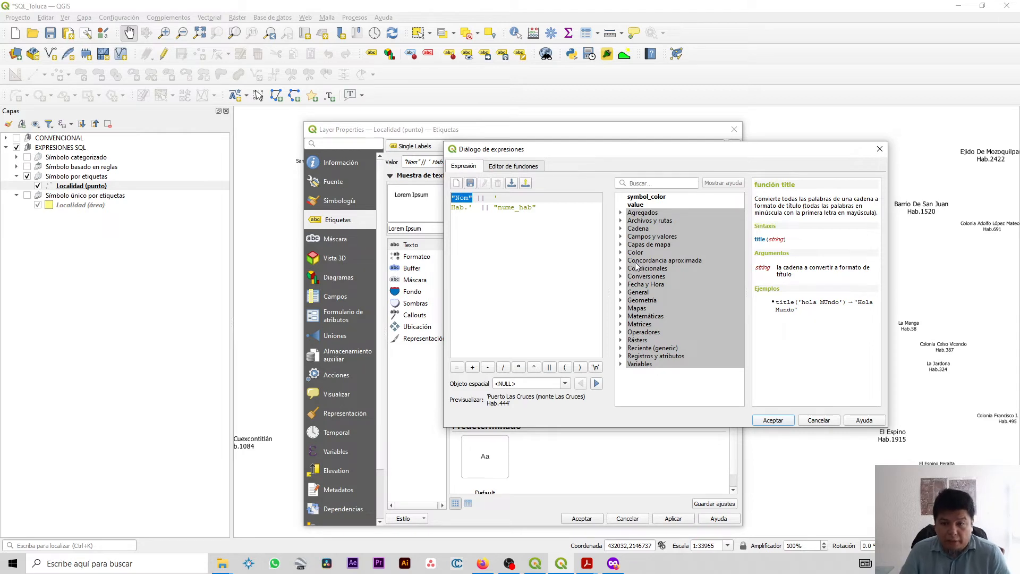
{"action": "left_click", "coordinate": [625, 237]}
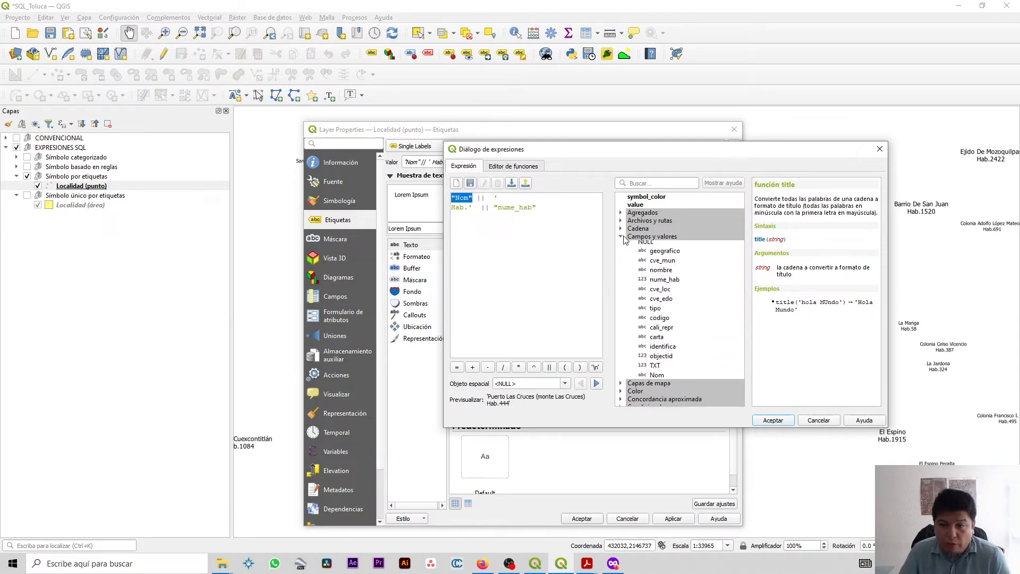
{"action": "left_click", "coordinate": [658, 378]}
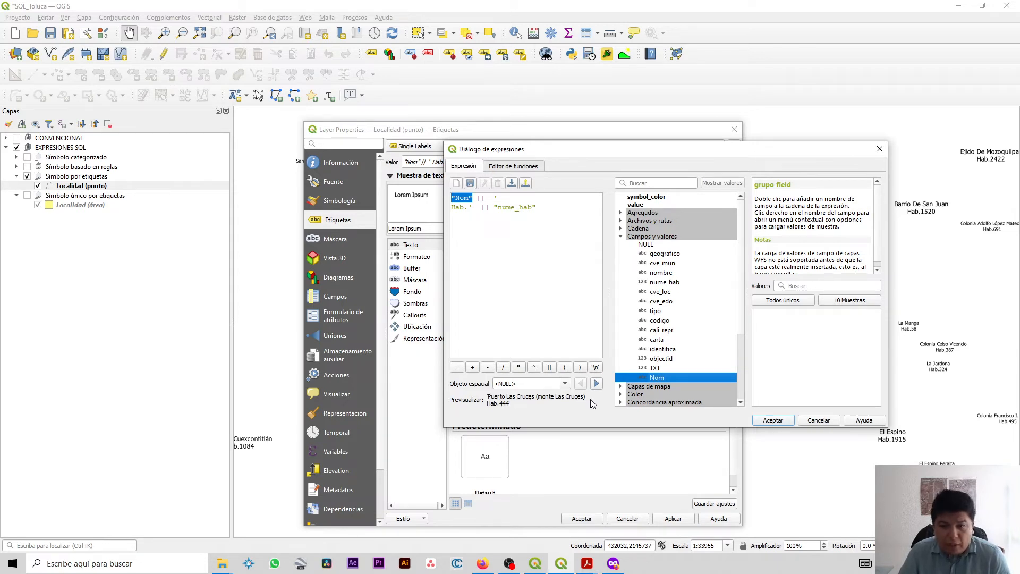
Step: Examine the single quotes, the line break and the literal text Hab. within the label expression
{"action": "left_click", "coordinate": [498, 197]}
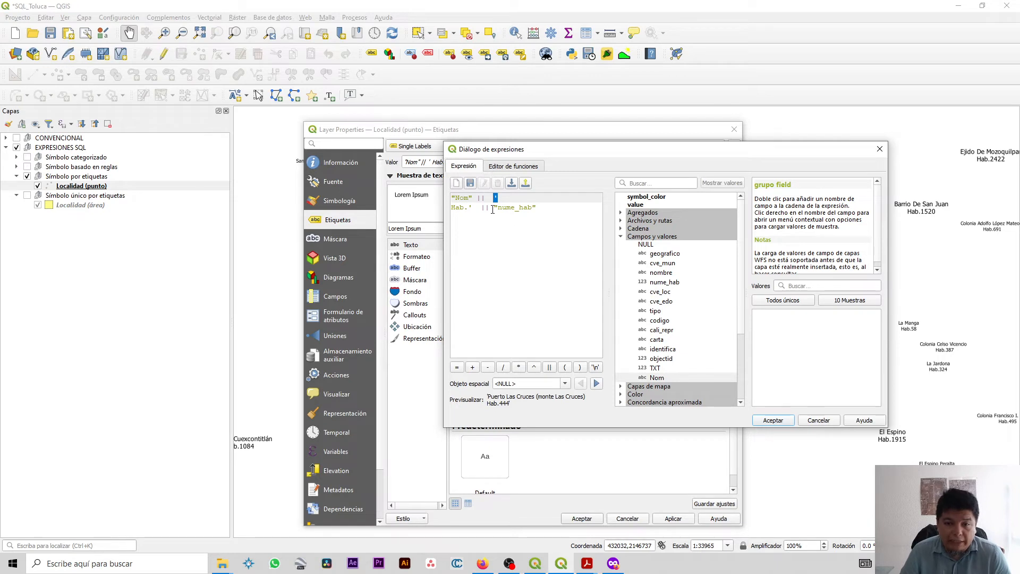
{"action": "left_click_drag", "start_coordinate": [478, 207], "coordinate": [468, 207]}
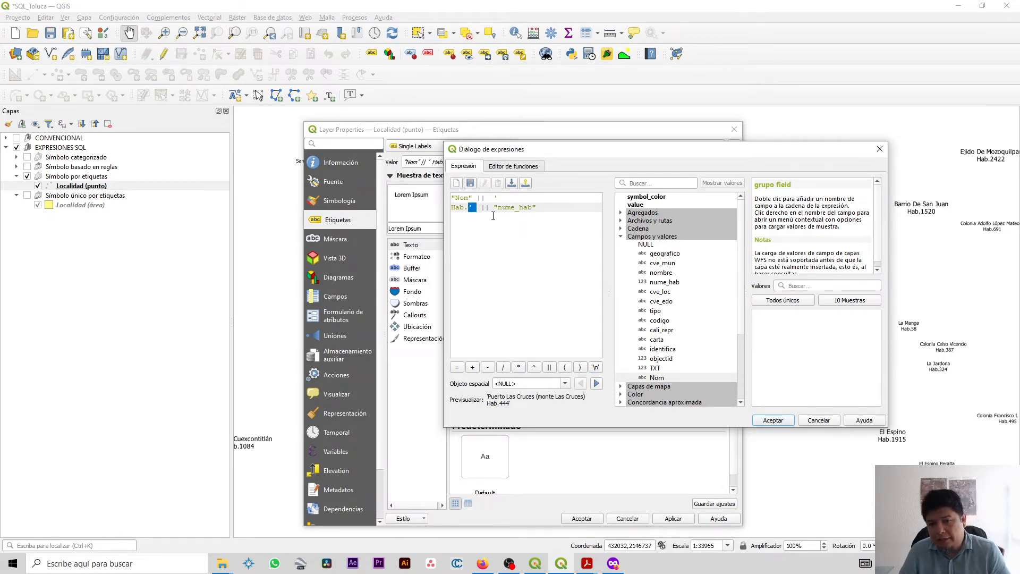
{"action": "left_click", "coordinate": [500, 198]}
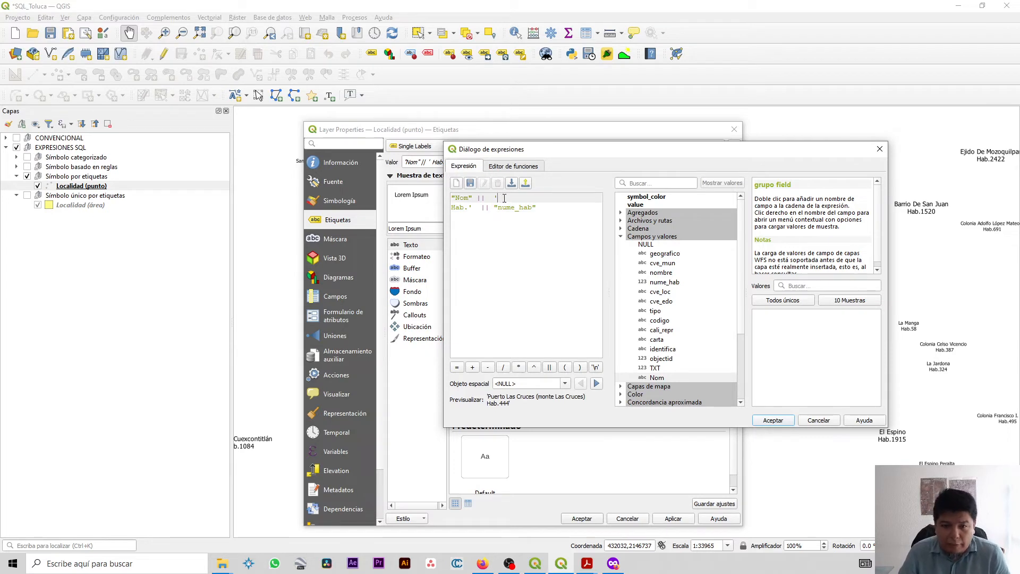
{"action": "left_click", "coordinate": [453, 207]}
{"action": "left_click_drag", "start_coordinate": [453, 207], "coordinate": [465, 207]}
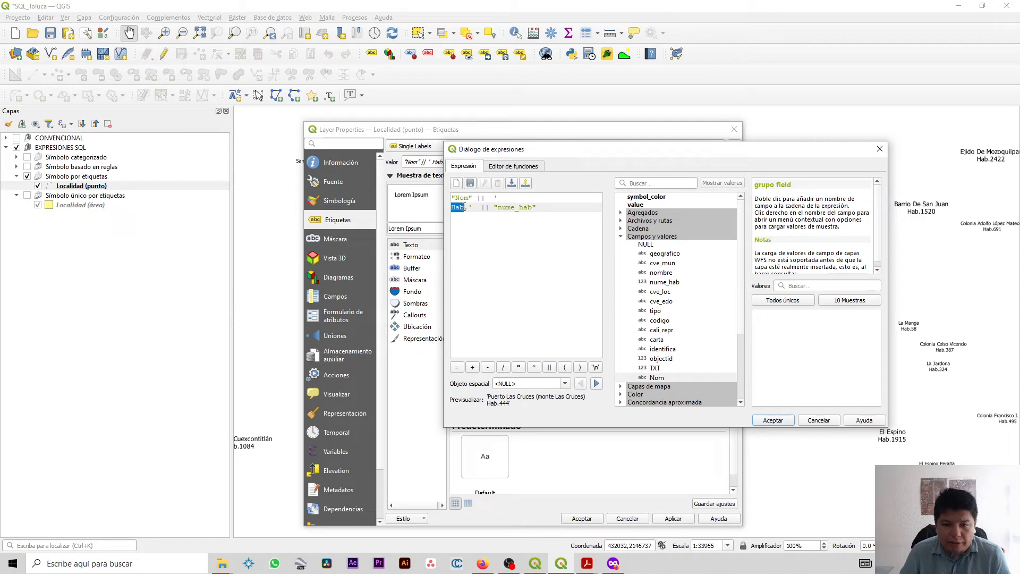
Step: Try a space after "Hab." in the label expression, inspect the nume_hab field and its preview, and discard the expression changes
{"action": "left_click", "coordinate": [467, 208]}
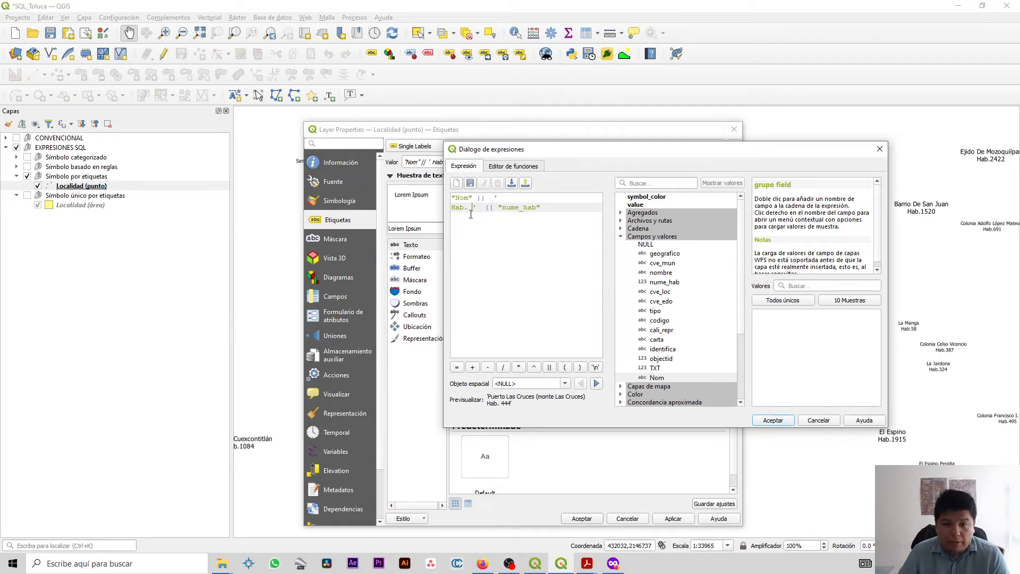
{"action": "left_click_drag", "start_coordinate": [477, 207], "coordinate": [474, 207]}
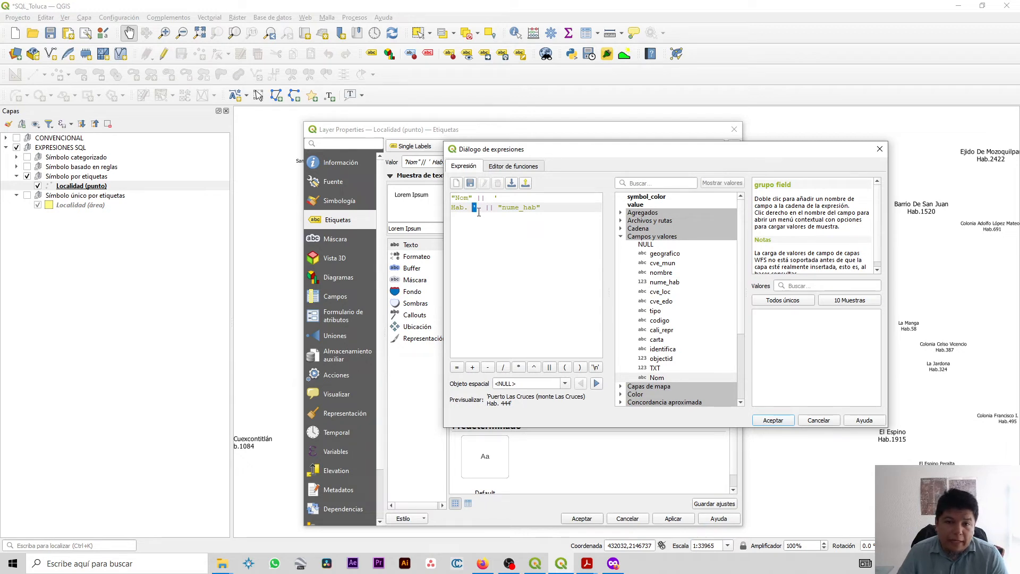
{"action": "left_click_drag", "start_coordinate": [485, 207], "coordinate": [543, 211]}
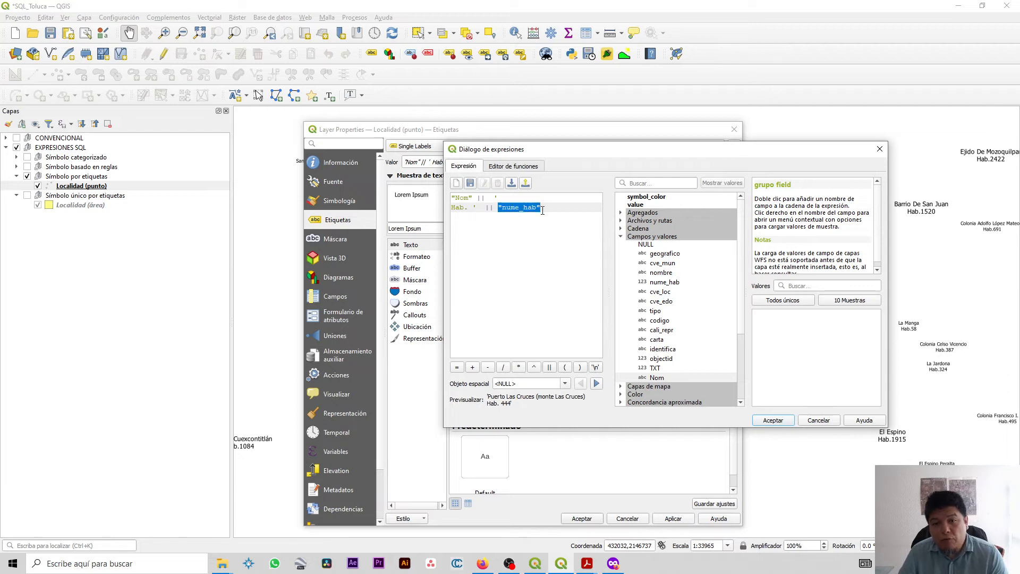
{"action": "left_click", "coordinate": [673, 285]}
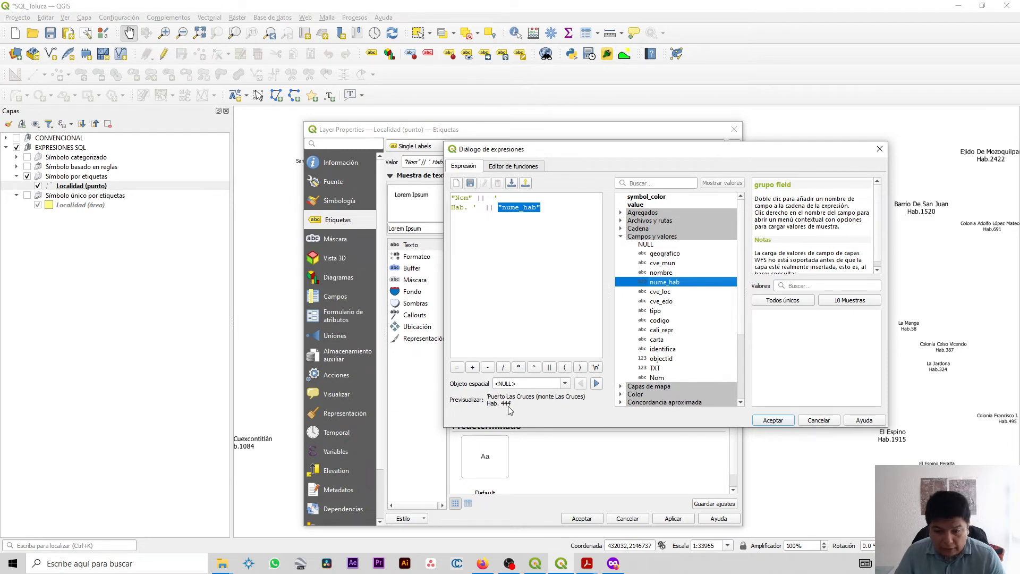
{"action": "left_click_drag", "start_coordinate": [502, 404], "coordinate": [515, 406]}
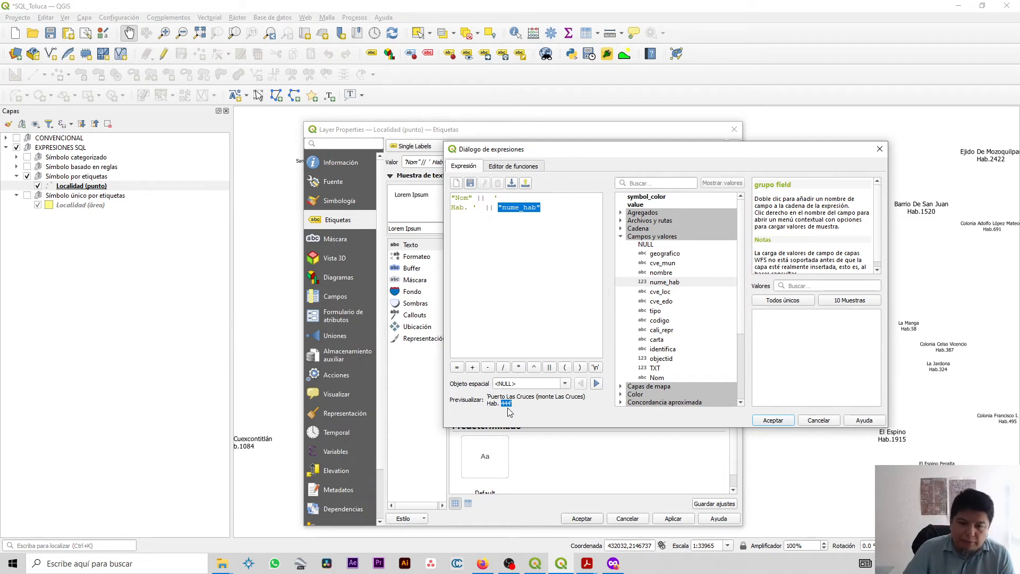
{"action": "left_click", "coordinate": [812, 422]}
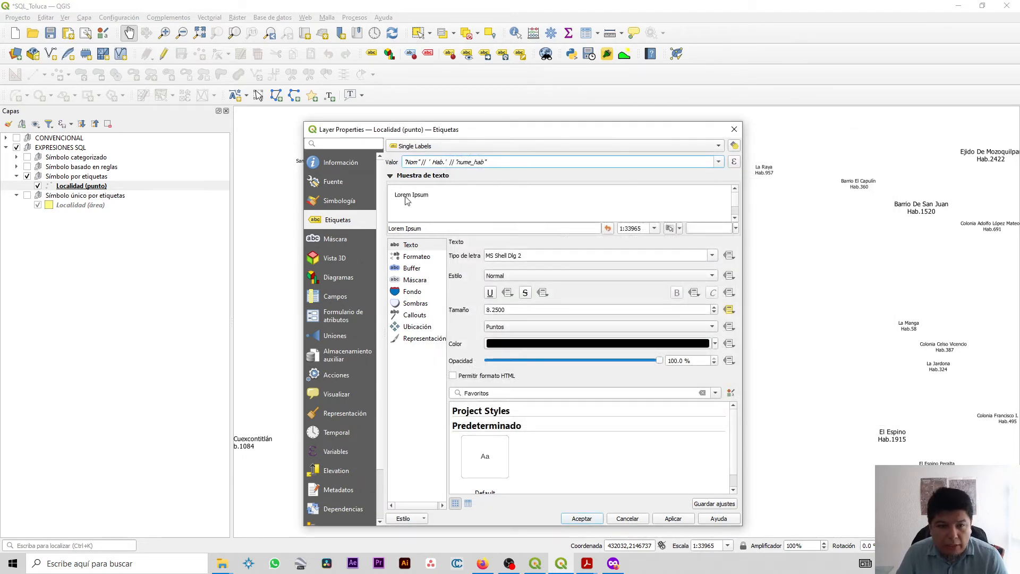
Step: Try the Símbolo Único symbology on Localidad (punto), apply it, and move the properties dialog aside to inspect the map
{"action": "left_click", "coordinate": [83, 188]}
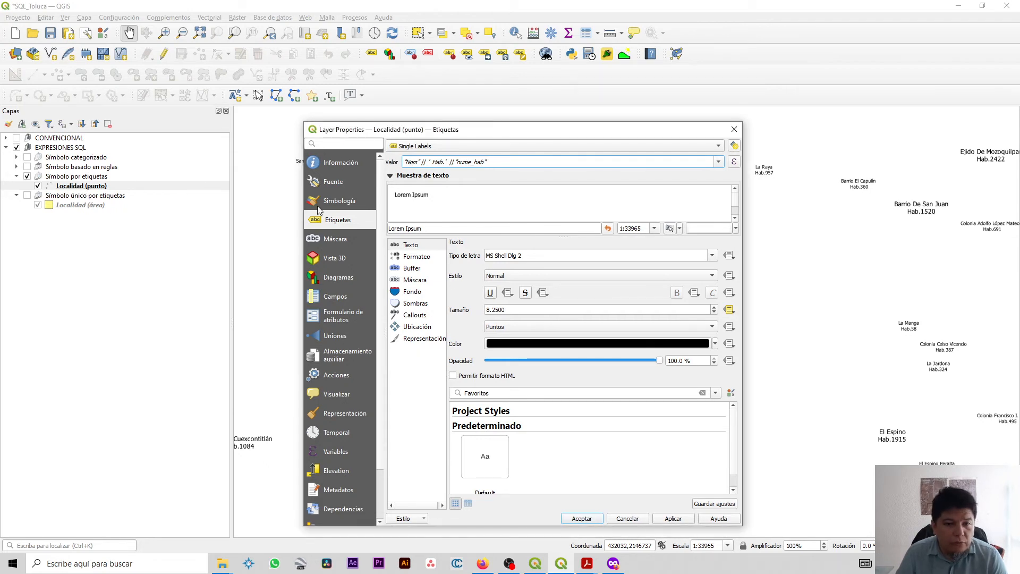
{"action": "left_click", "coordinate": [340, 203]}
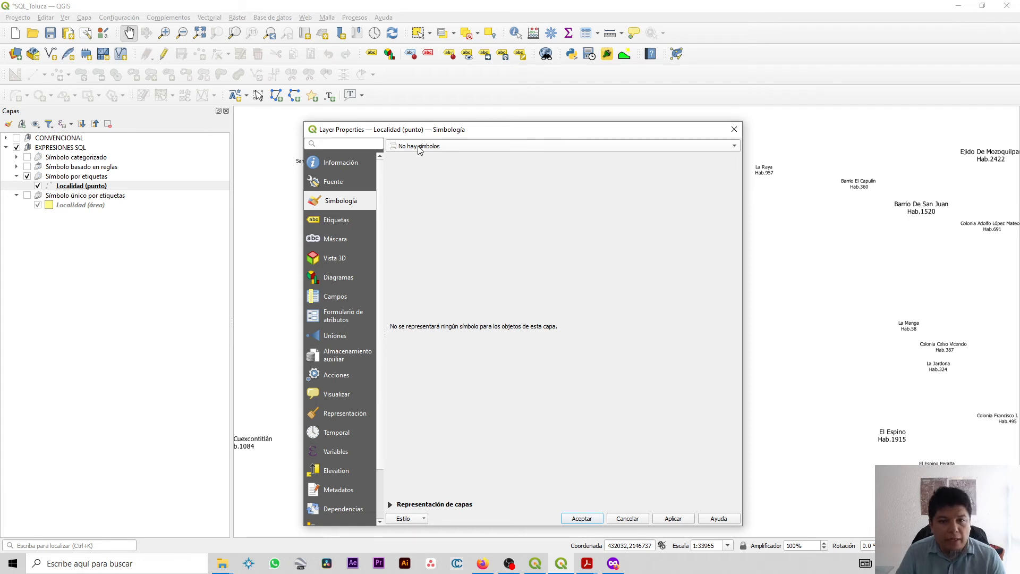
{"action": "left_click", "coordinate": [617, 151]}
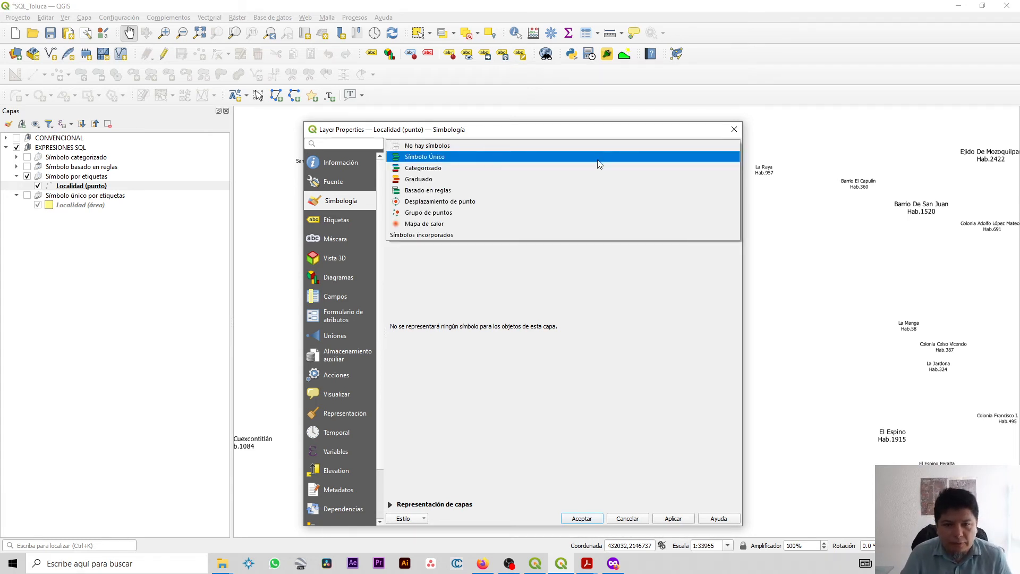
{"action": "left_click", "coordinate": [596, 158]}
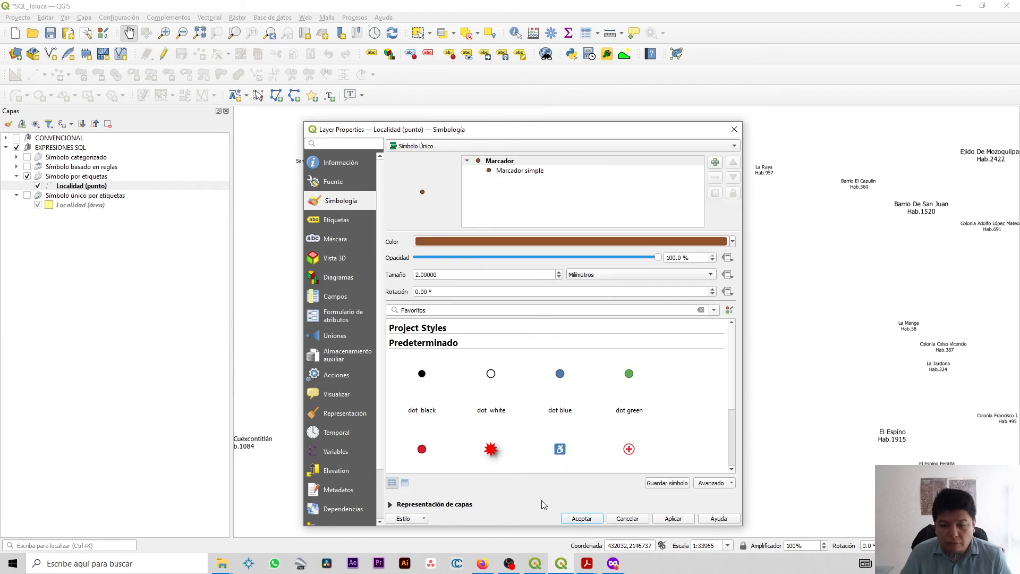
{"action": "left_click", "coordinate": [675, 520]}
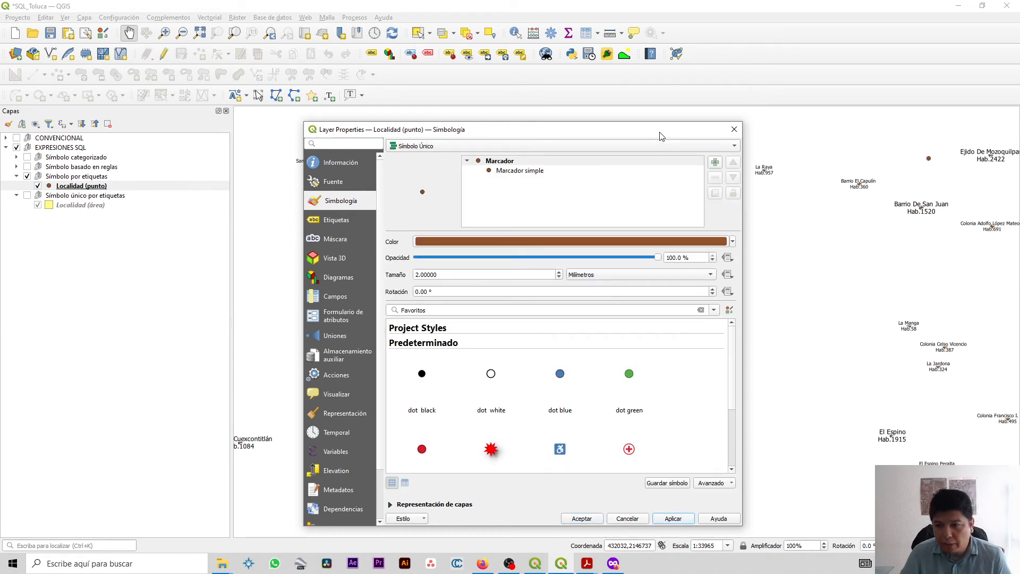
{"action": "left_click_drag", "start_coordinate": [659, 133], "coordinate": [288, 133]}
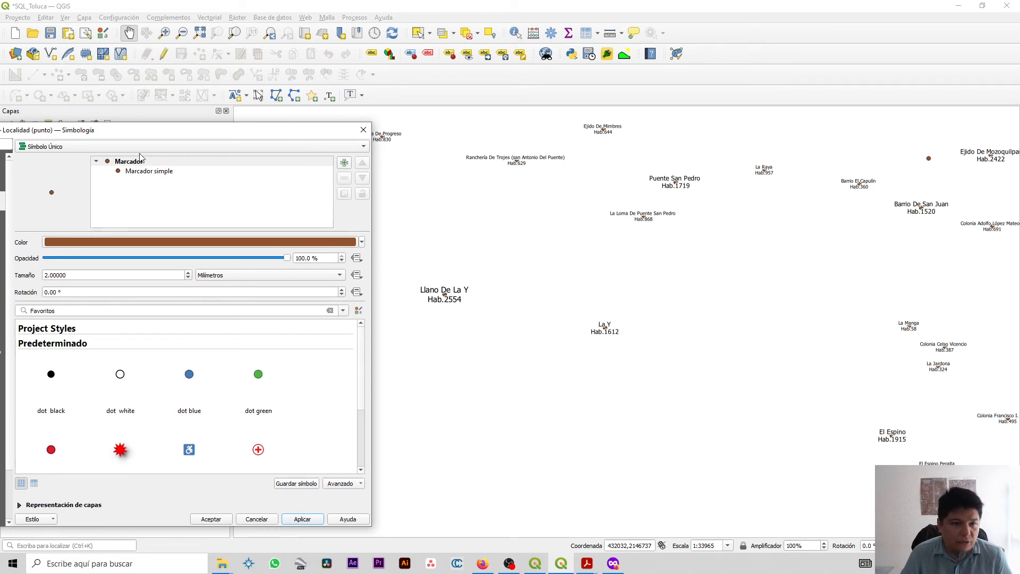
{"action": "left_click_drag", "start_coordinate": [161, 136], "coordinate": [266, 137]}
Step: Set the symbology of Localidad (punto) back to No hay símbolos and accept the layer properties
{"action": "left_click", "coordinate": [260, 150]}
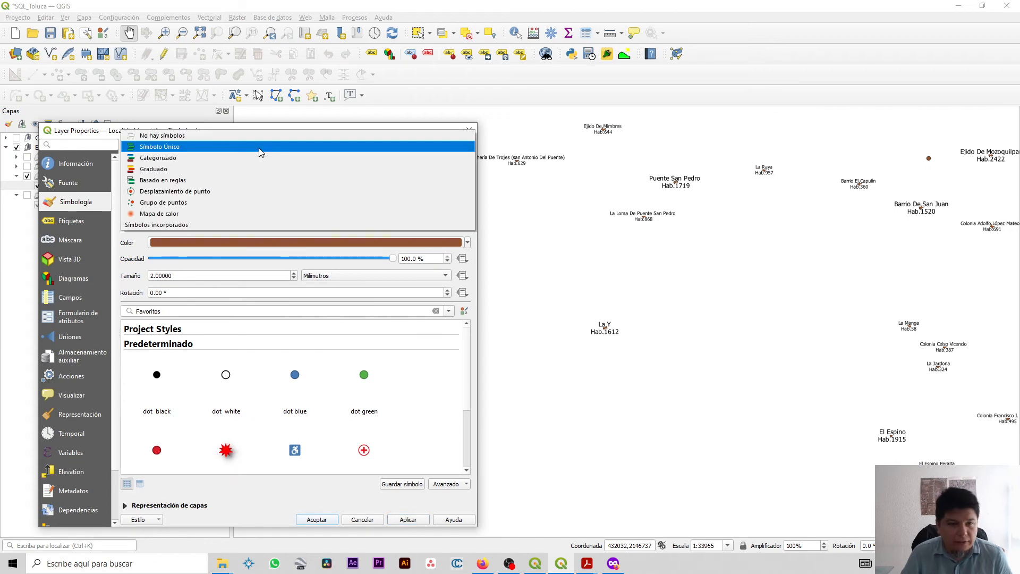
{"action": "left_click", "coordinate": [253, 138]}
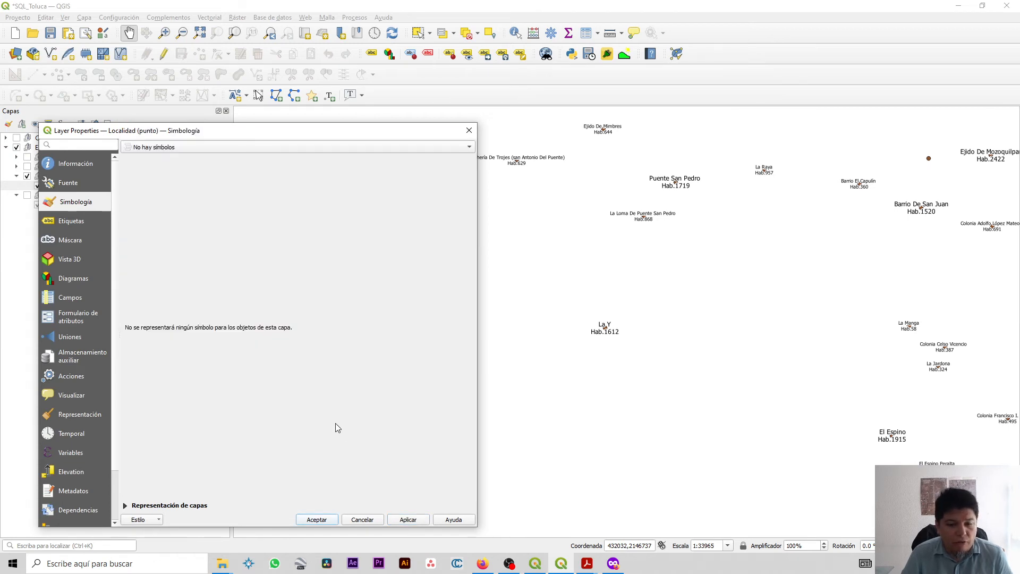
{"action": "left_click", "coordinate": [413, 522]}
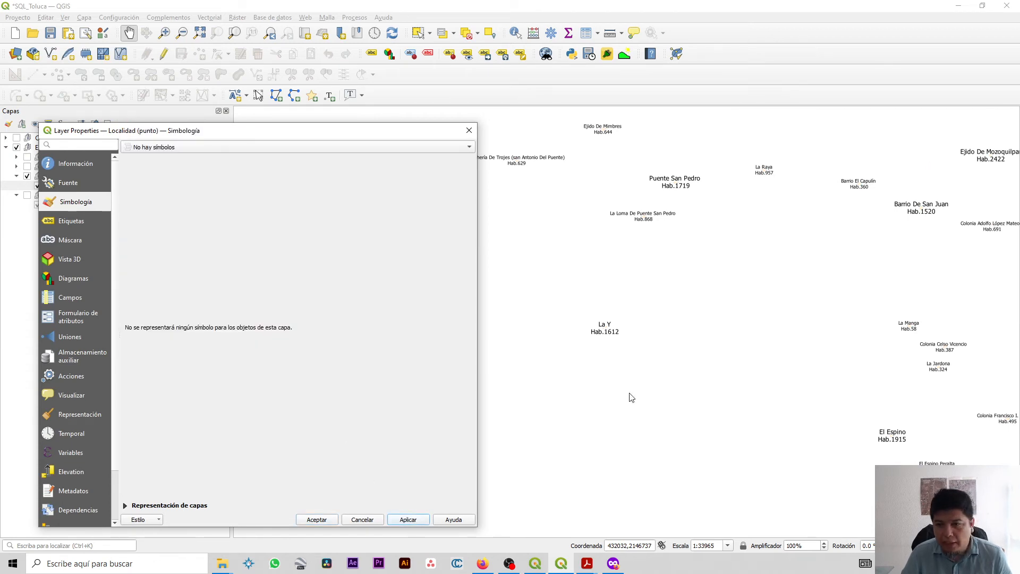
{"action": "left_click", "coordinate": [314, 520]}
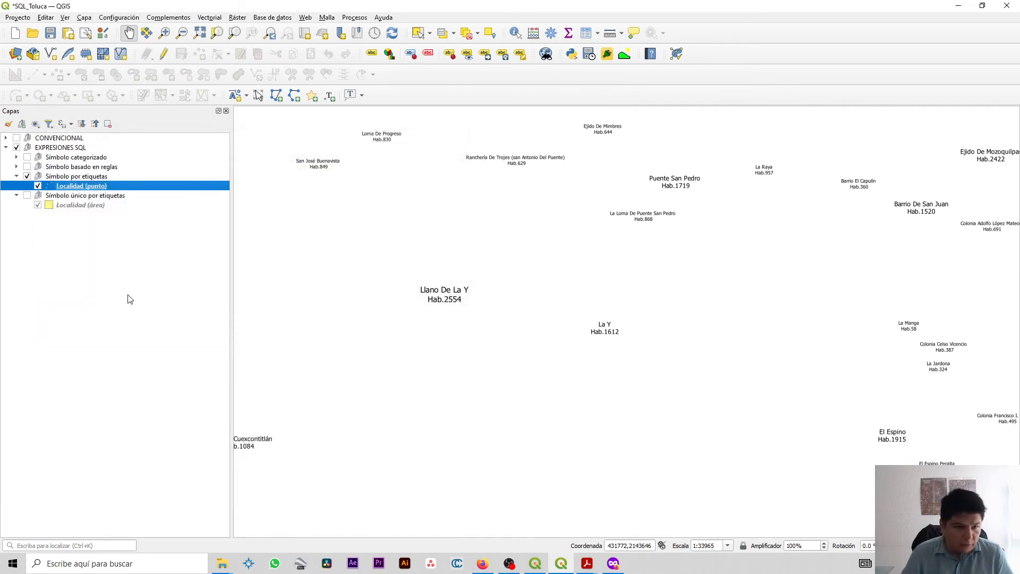
Step: Show the Símbolo único por etiquetas group and hide the Símbolo por etiquetas group on the map
{"action": "left_click", "coordinate": [28, 196]}
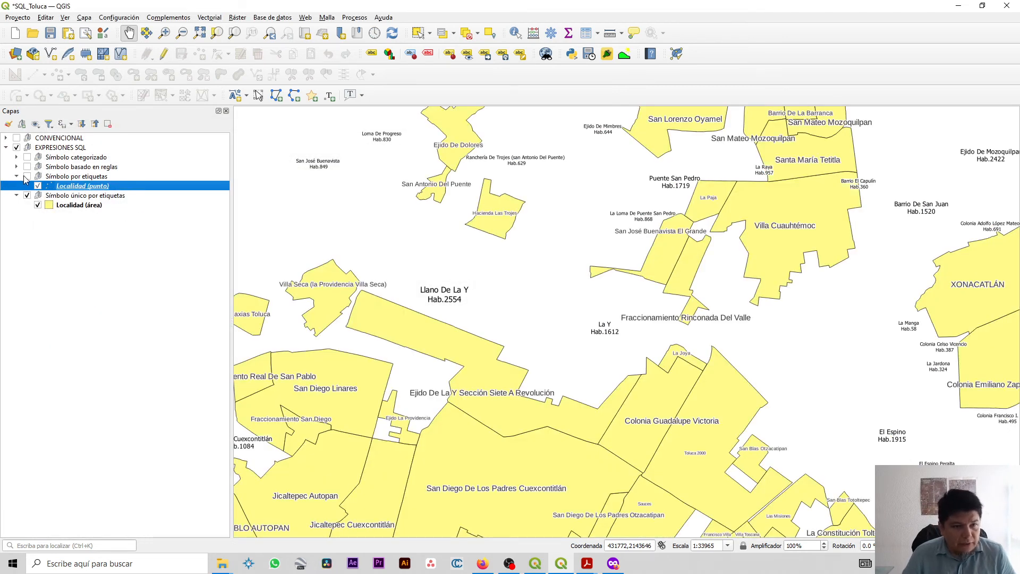
{"action": "scroll", "coordinate": [633, 250], "scroll_direction": "down", "scroll_amount": 2}
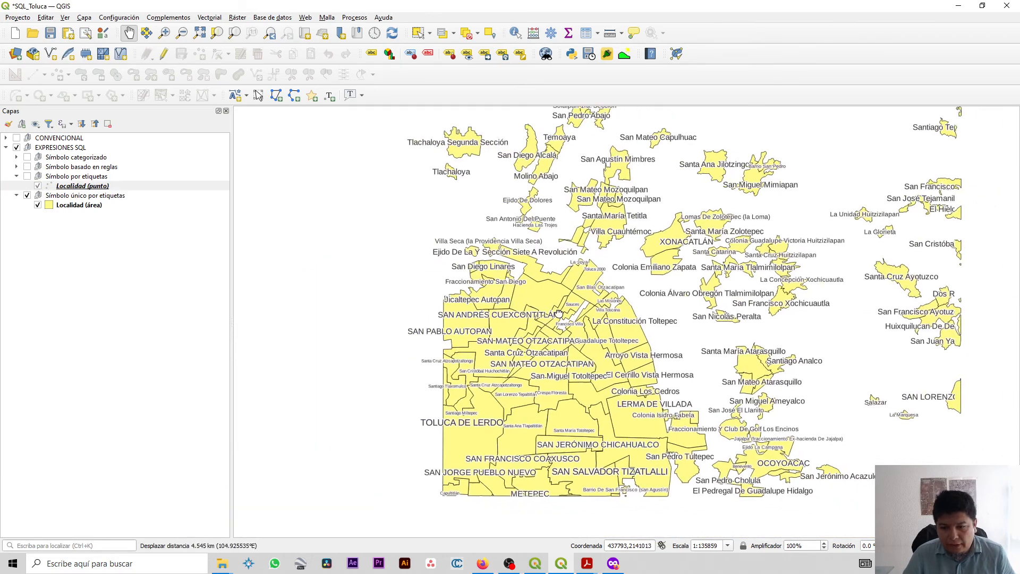
{"action": "scroll", "coordinate": [502, 352], "scroll_direction": "up", "scroll_amount": 1}
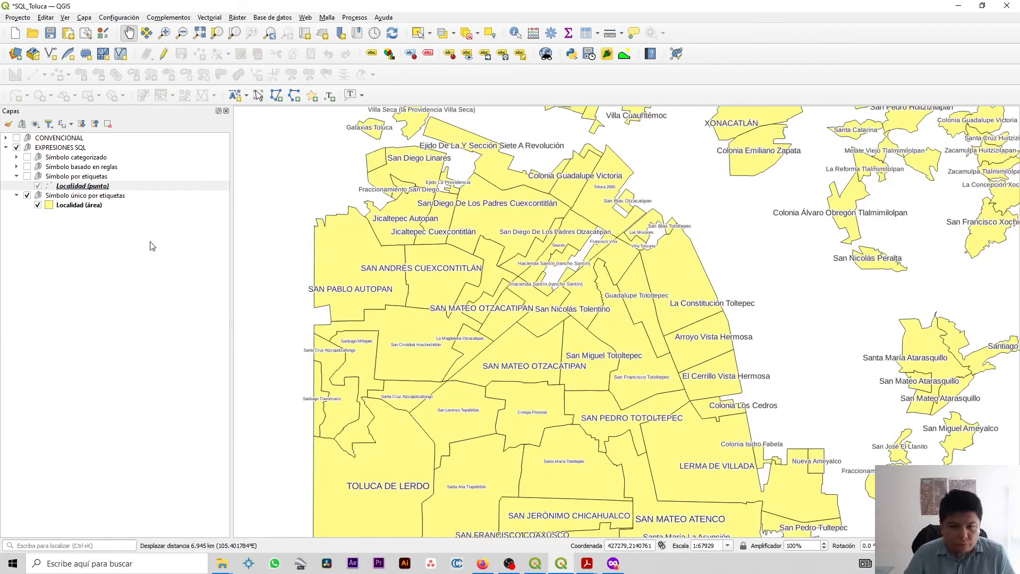
Step: Open the attribute table of Localidad (área) and sort by nume_hab in descending and ascending order to compare population with text size
{"action": "left_click", "coordinate": [80, 206]}
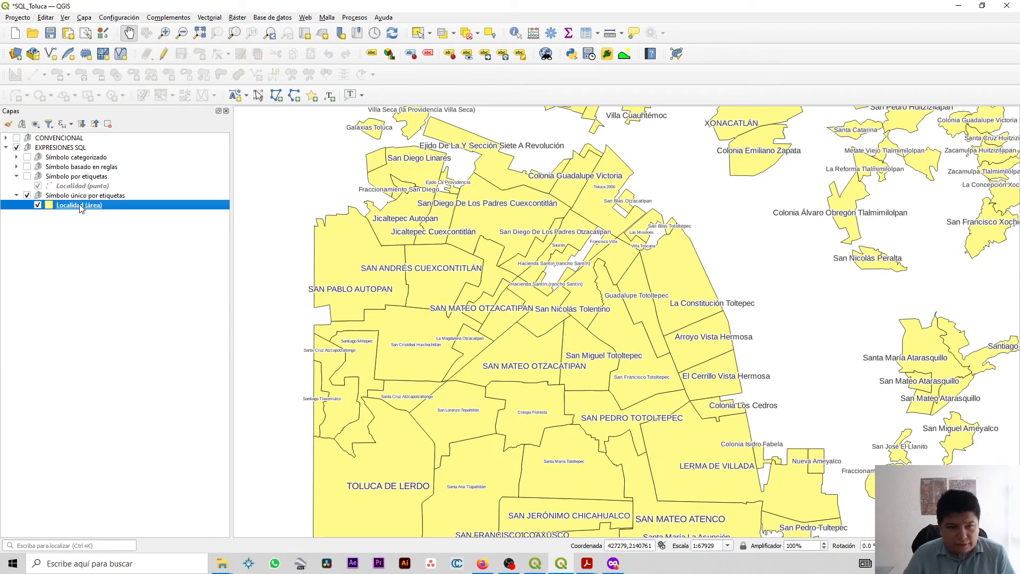
{"action": "right_click", "coordinate": [80, 206]}
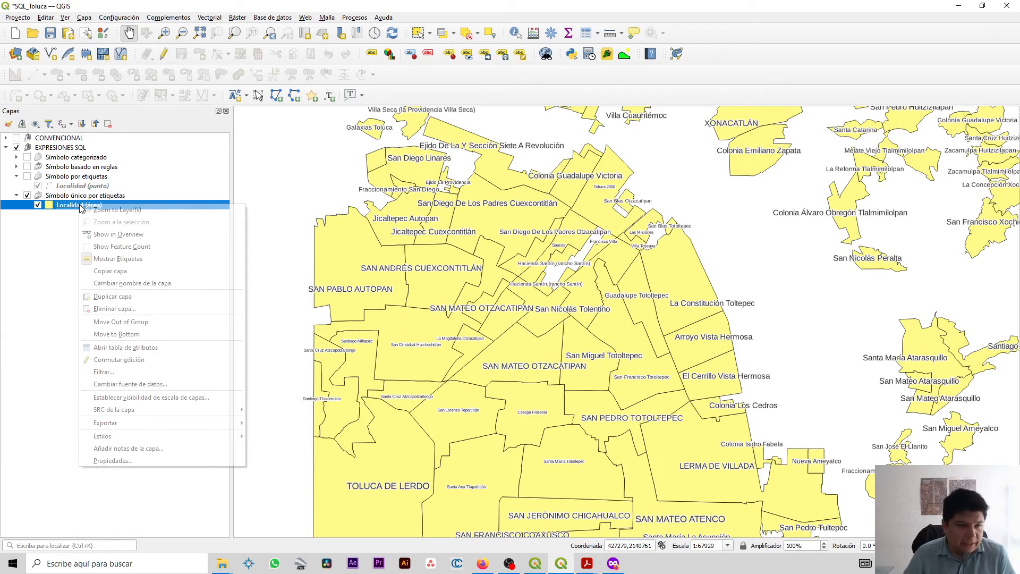
{"action": "left_click", "coordinate": [133, 349]}
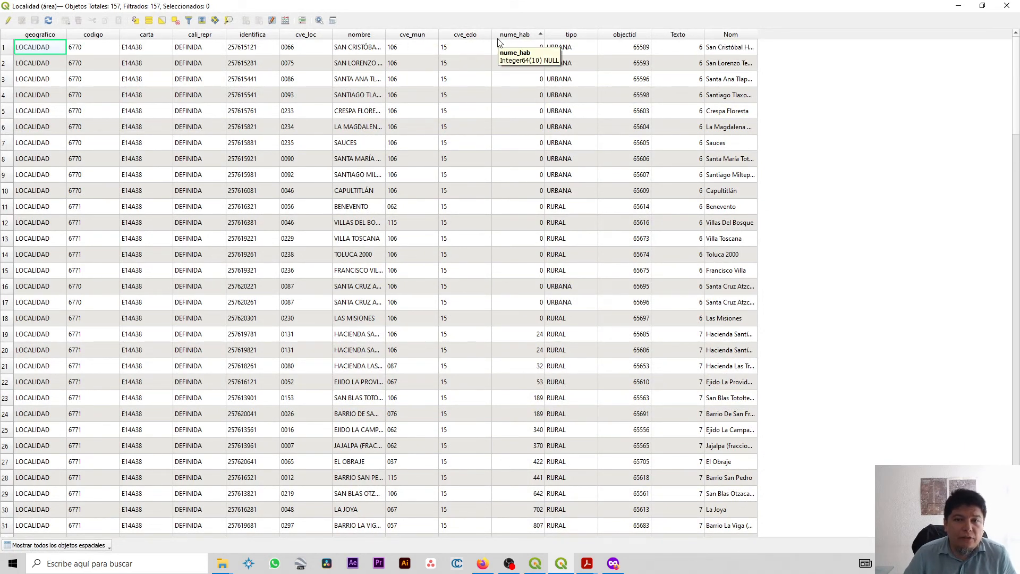
{"action": "left_click", "coordinate": [527, 38]}
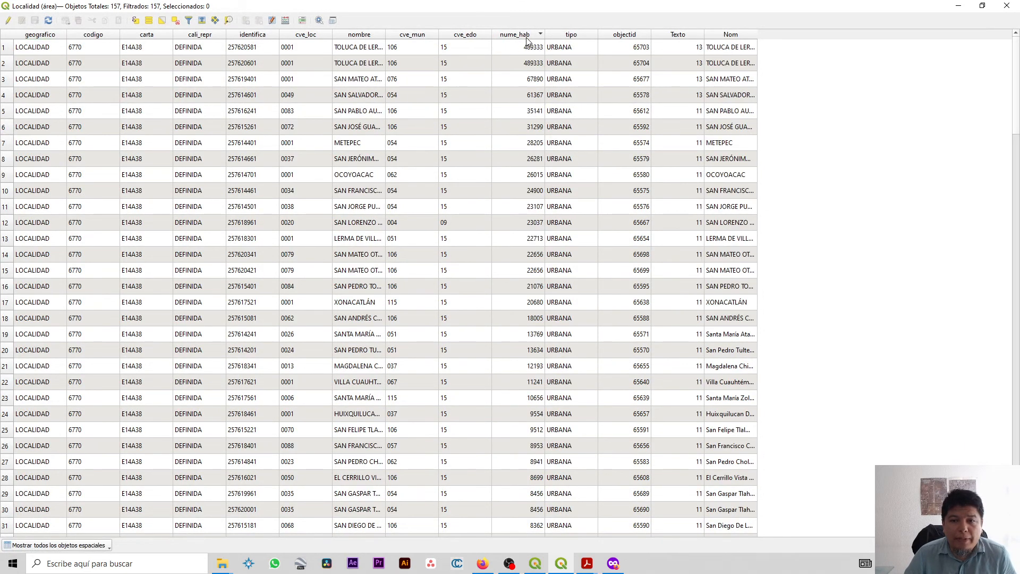
{"action": "left_click", "coordinate": [528, 36]}
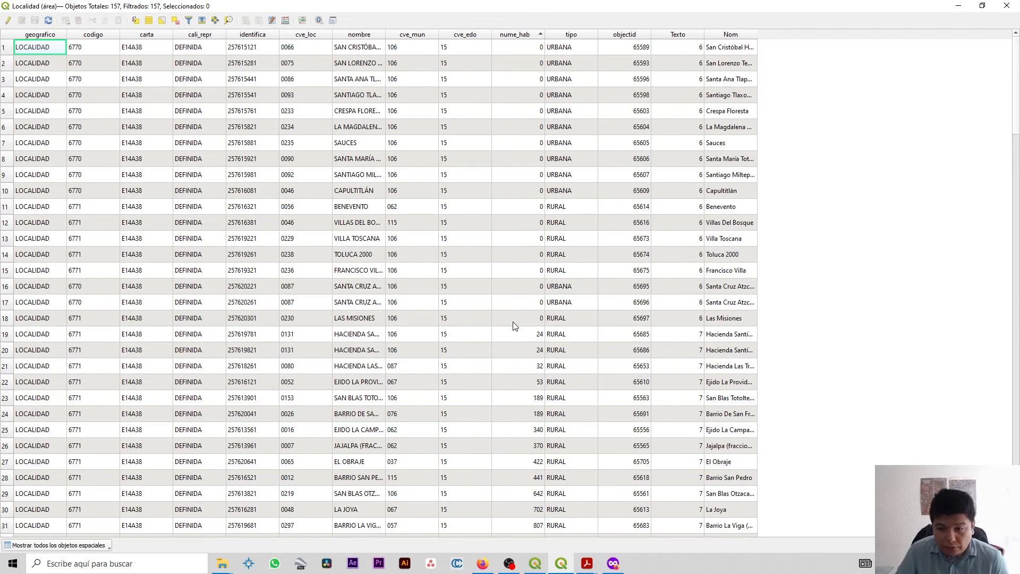
{"action": "mouse_move", "coordinate": [514, 325]}
{"action": "left_mouse_down"}
{"action": "mouse_move", "coordinate": [536, 53]}
{"action": "mouse_move", "coordinate": [512, 348]}
{"action": "mouse_move", "coordinate": [519, 327]}
{"action": "left_mouse_up"}
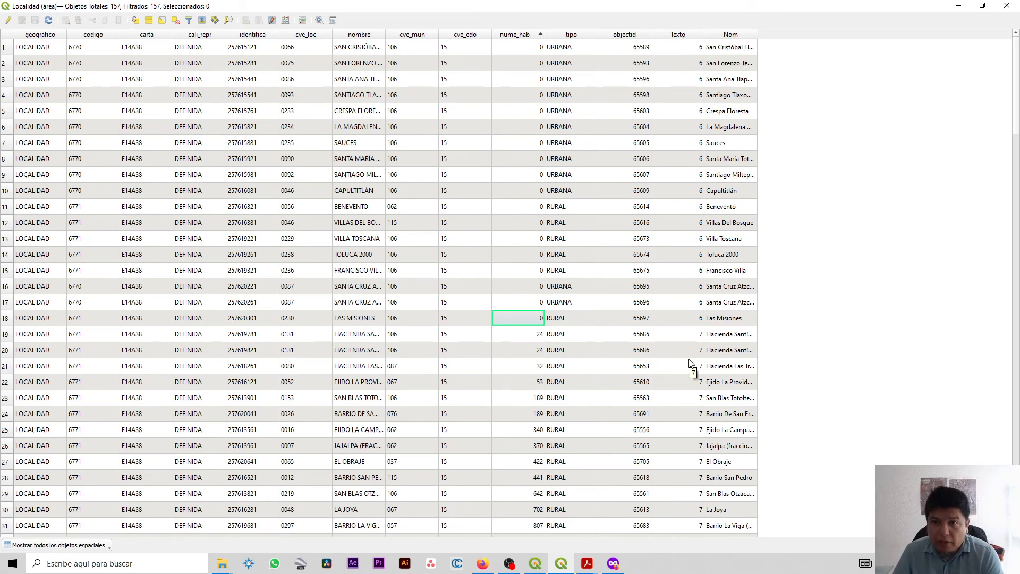
Step: Switch to parte2.pdf in Adobe Acrobat, highlight the Especificaciones heading of the Localidades table, examine the point sizes, and return to the attribute table
{"action": "left_click", "coordinate": [588, 563]}
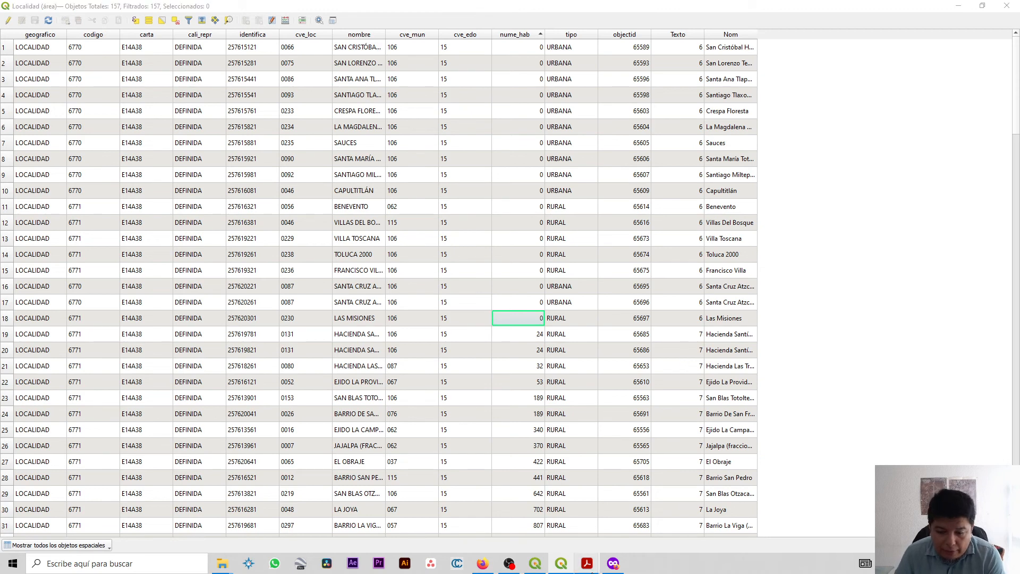
{"action": "left_click", "coordinate": [582, 516]}
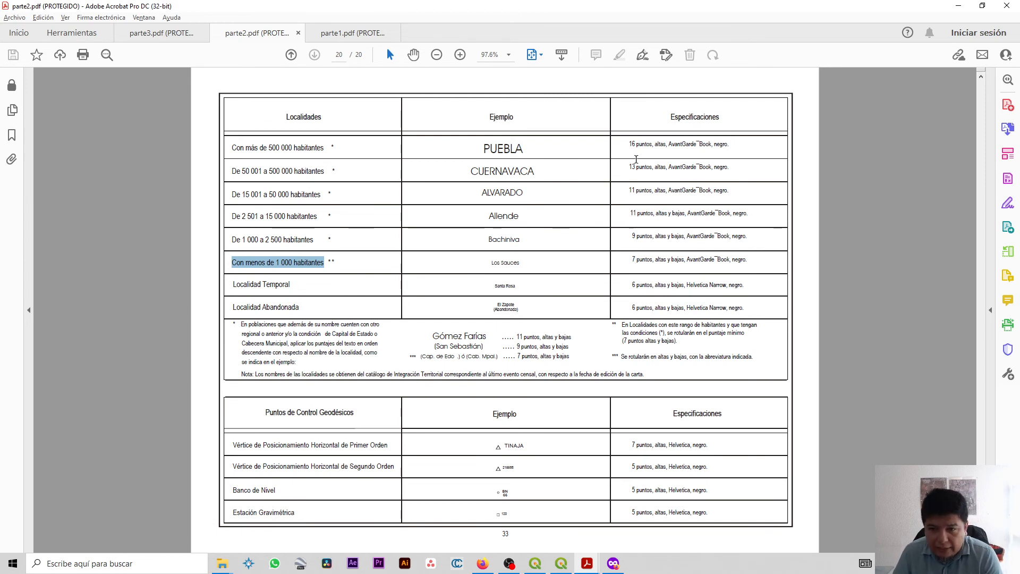
{"action": "left_click_drag", "start_coordinate": [670, 116], "coordinate": [720, 117]}
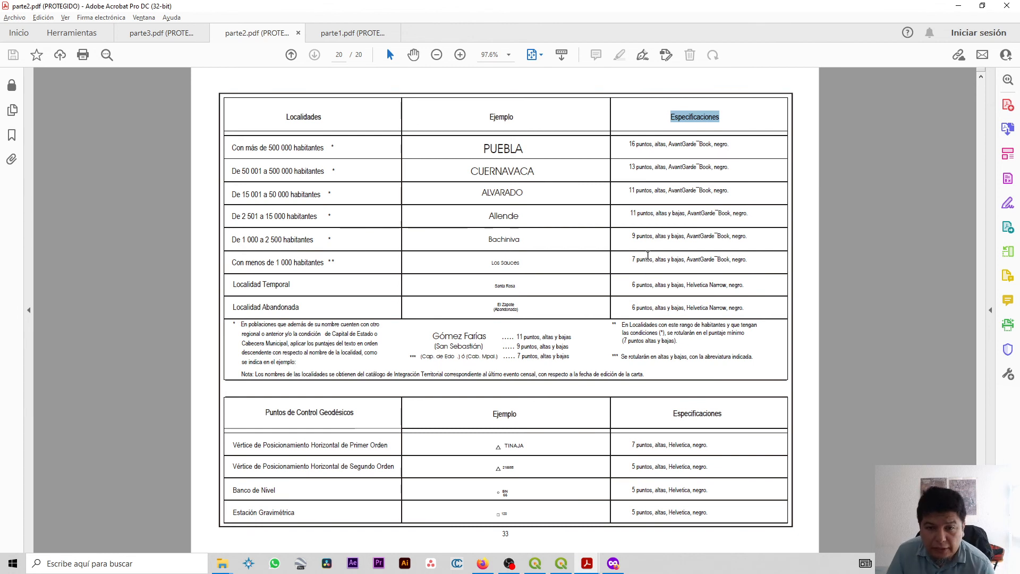
{"action": "left_click", "coordinate": [961, 6]}
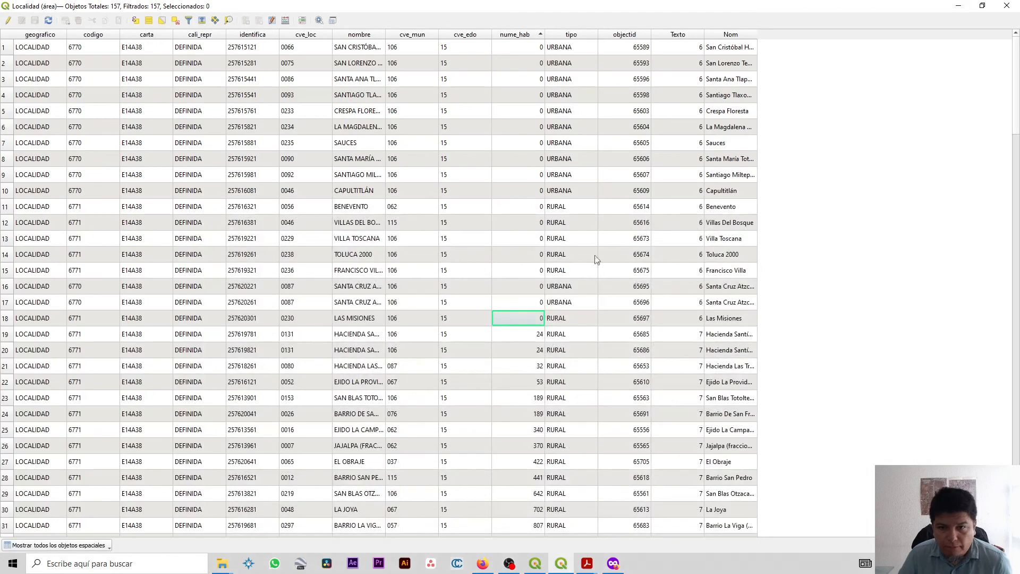
Step: Close the Localidad (área) attribute table, view the labelled areas as a whole, and switch to the G13A41_Macias project
{"action": "left_click", "coordinate": [1007, 6]}
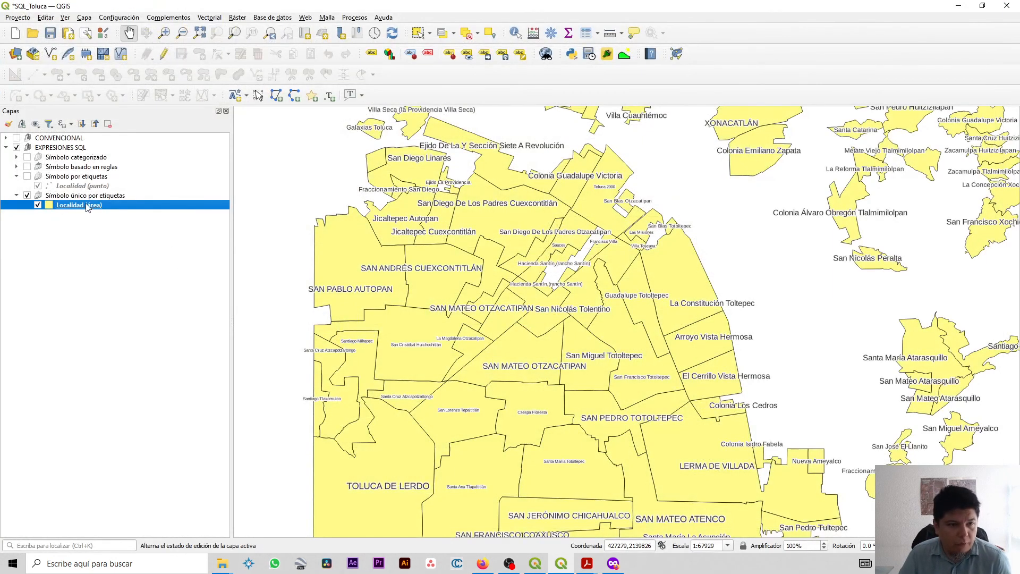
{"action": "scroll", "coordinate": [421, 302], "scroll_direction": "down", "scroll_amount": 1}
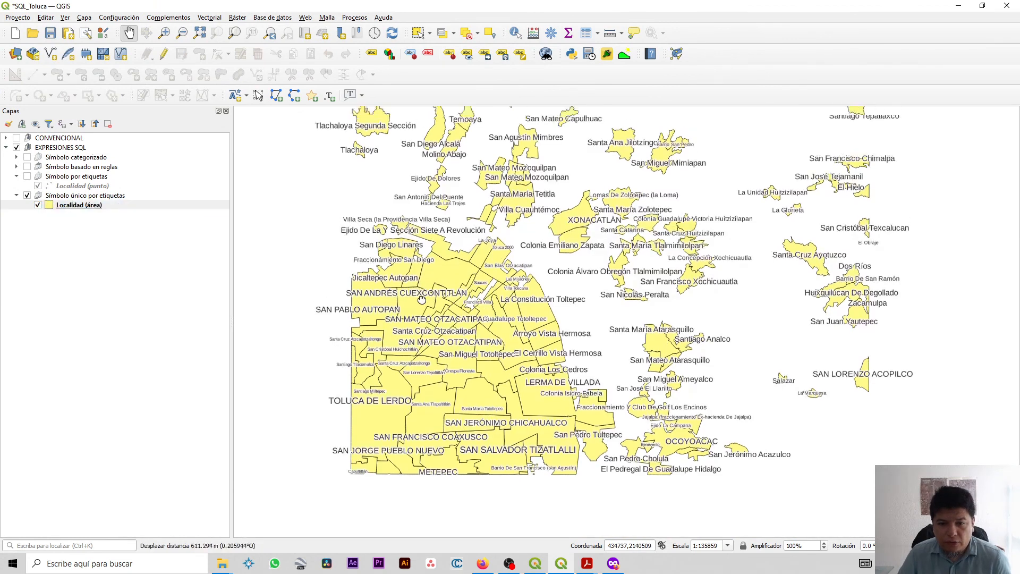
{"action": "left_click_drag", "start_coordinate": [422, 300], "coordinate": [417, 346]}
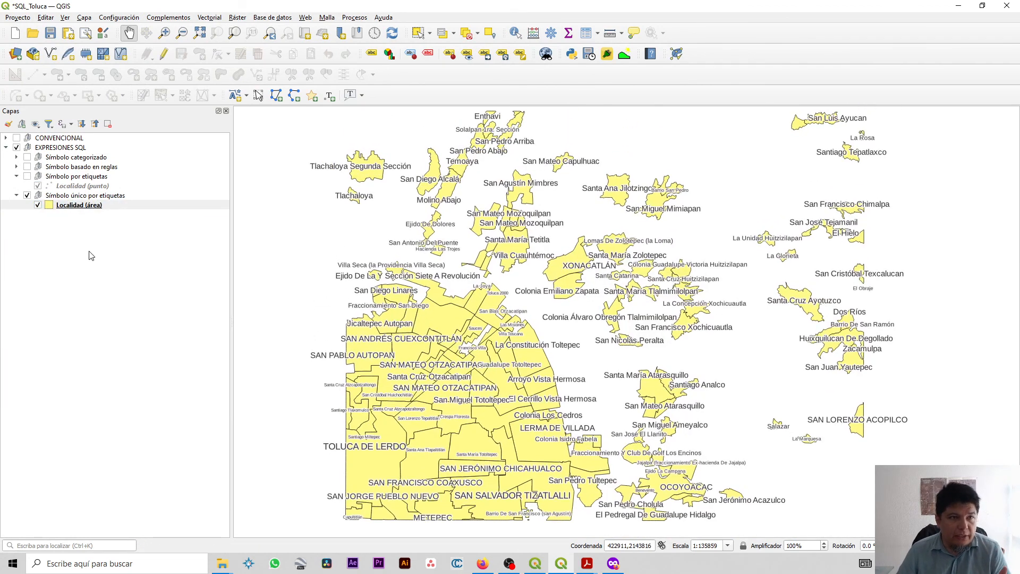
{"action": "left_click", "coordinate": [538, 565]}
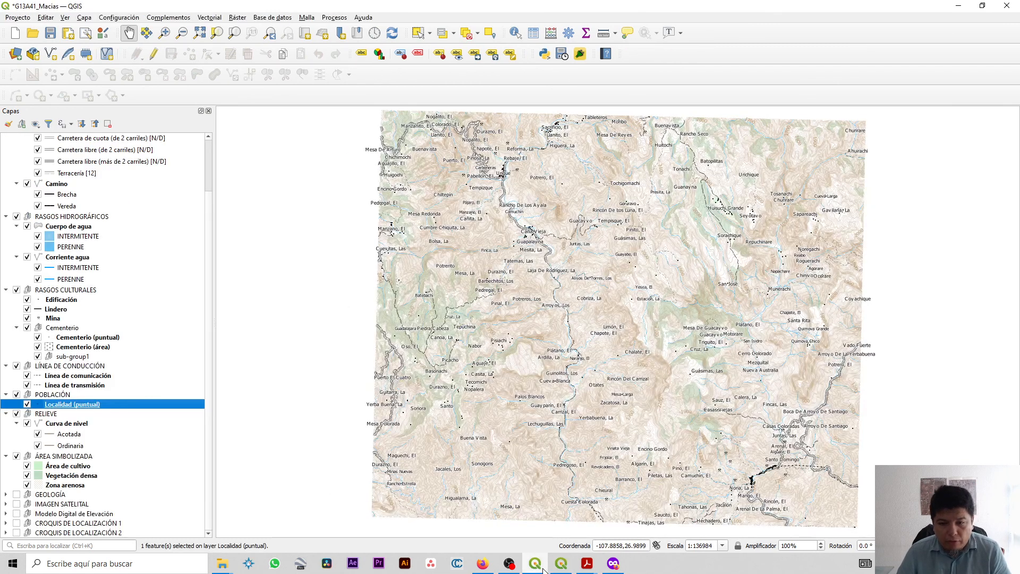